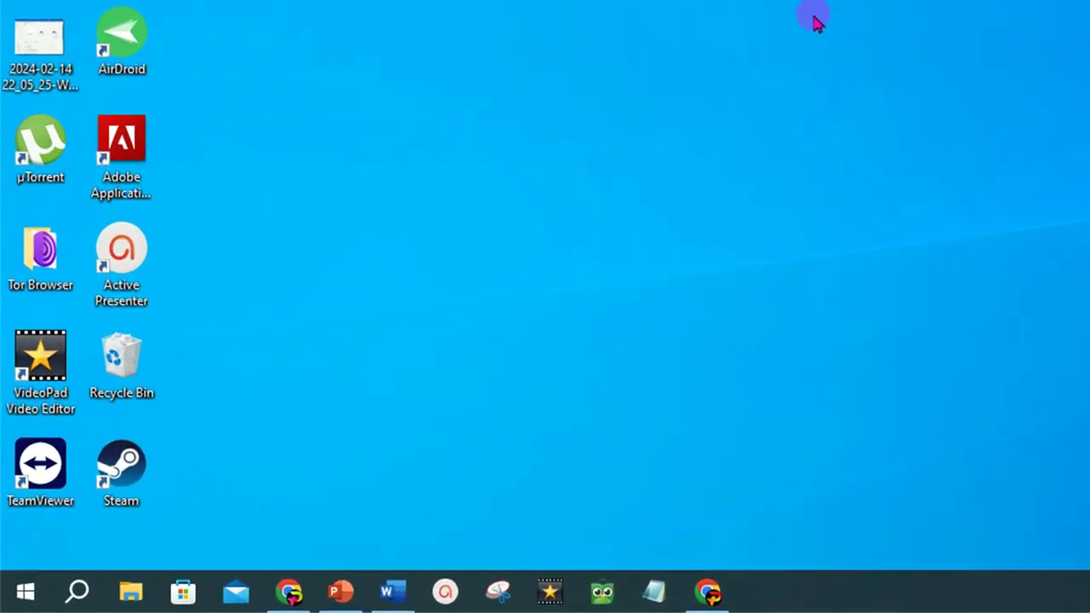
Step: Launch Word from the Start menu and create a new blank document
{"action": "left_click", "coordinate": [26, 590]}
{"action": "scroll", "coordinate": [243, 332], "scroll_direction": "down", "scroll_amount": 10}
{"action": "scroll", "coordinate": [241, 362], "scroll_direction": "down", "scroll_amount": 5}
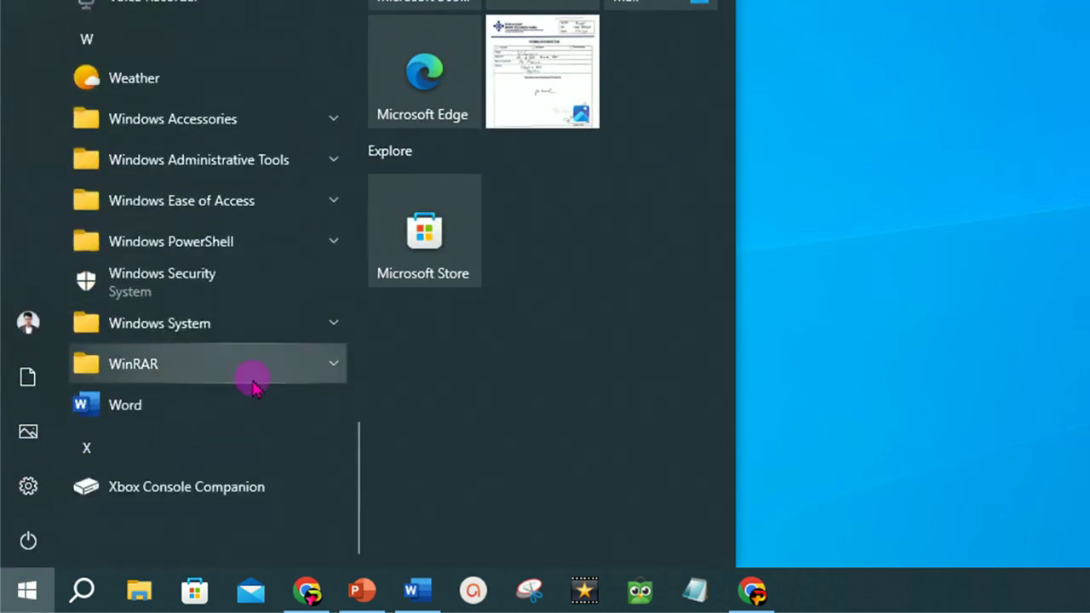
{"action": "left_click", "coordinate": [153, 412]}
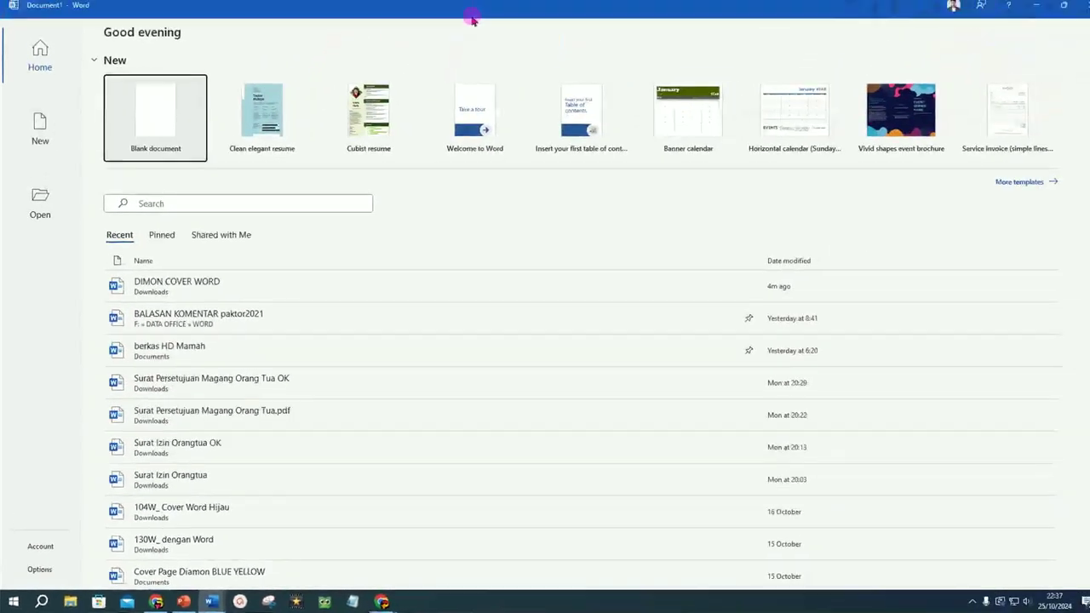
{"action": "left_click", "coordinate": [163, 119]}
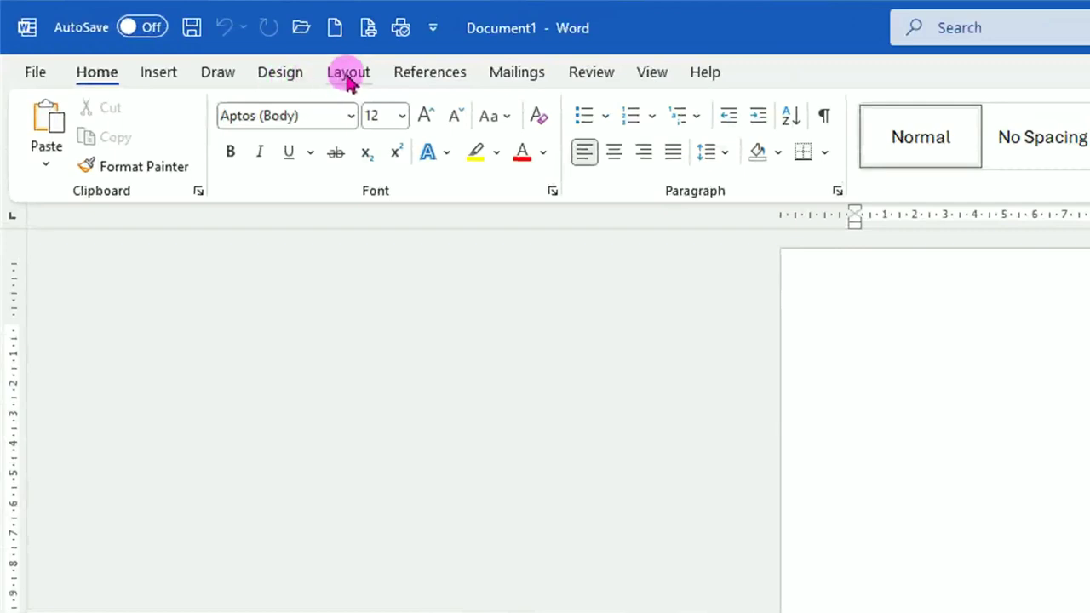
Step: Set the paper size to A4 and add empty lines running onto a second page
{"action": "left_click", "coordinate": [349, 75]}
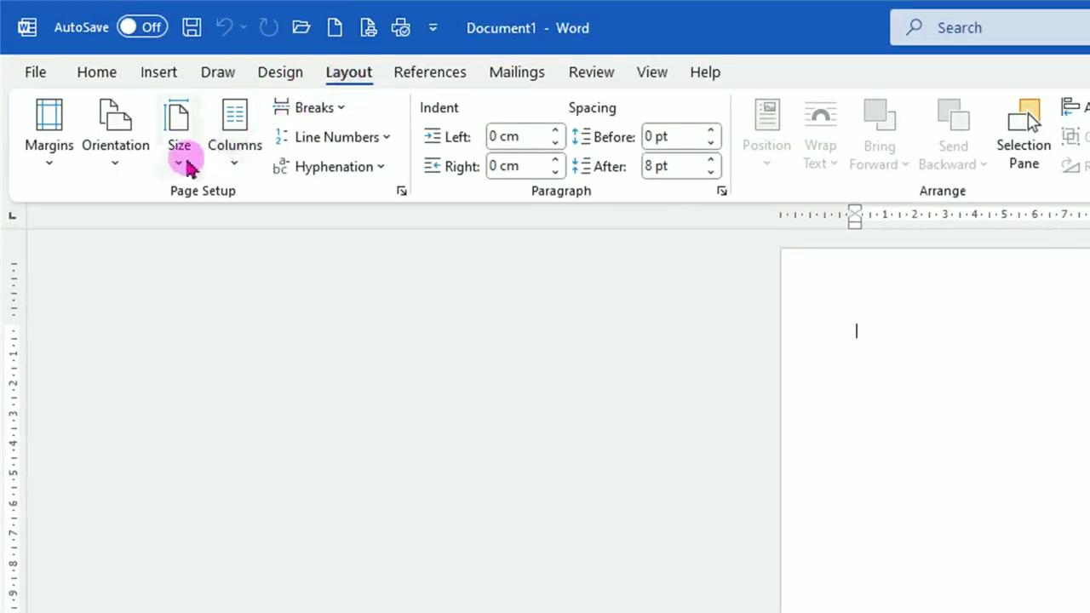
{"action": "left_click", "coordinate": [185, 164]}
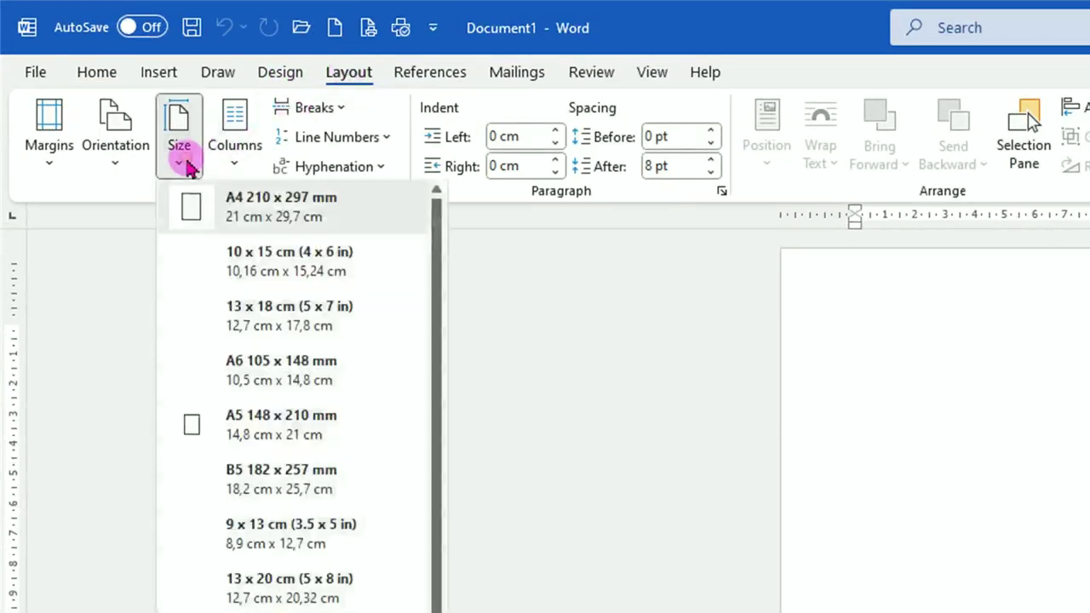
{"action": "left_click", "coordinate": [286, 213]}
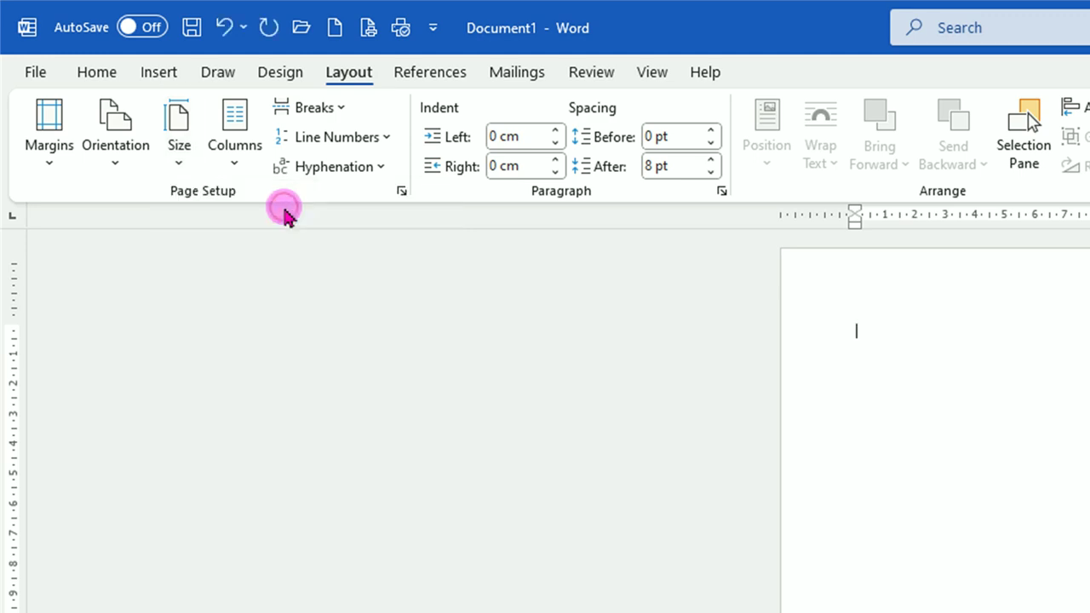
{"action": "key", "text": "Return"}
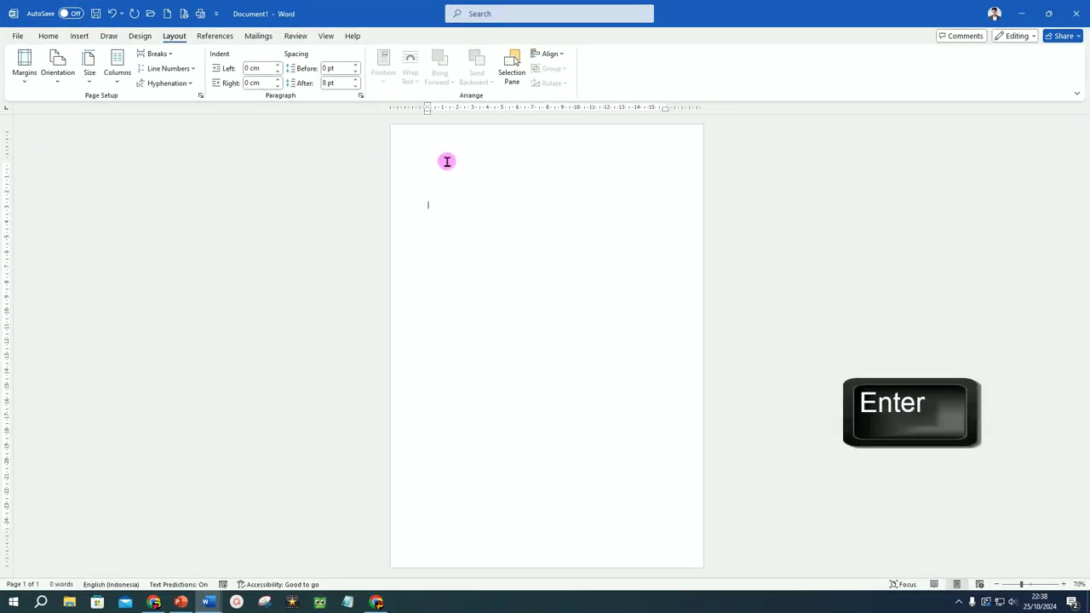
{"action": "key", "text": "Return"}
{"action": "key", "text": "Return"}
{"action": "key", "text": "Return"}
{"action": "left_click", "coordinate": [254, 163]}
{"action": "scroll", "coordinate": [341, 188], "scroll_direction": "up", "scroll_amount": 4}
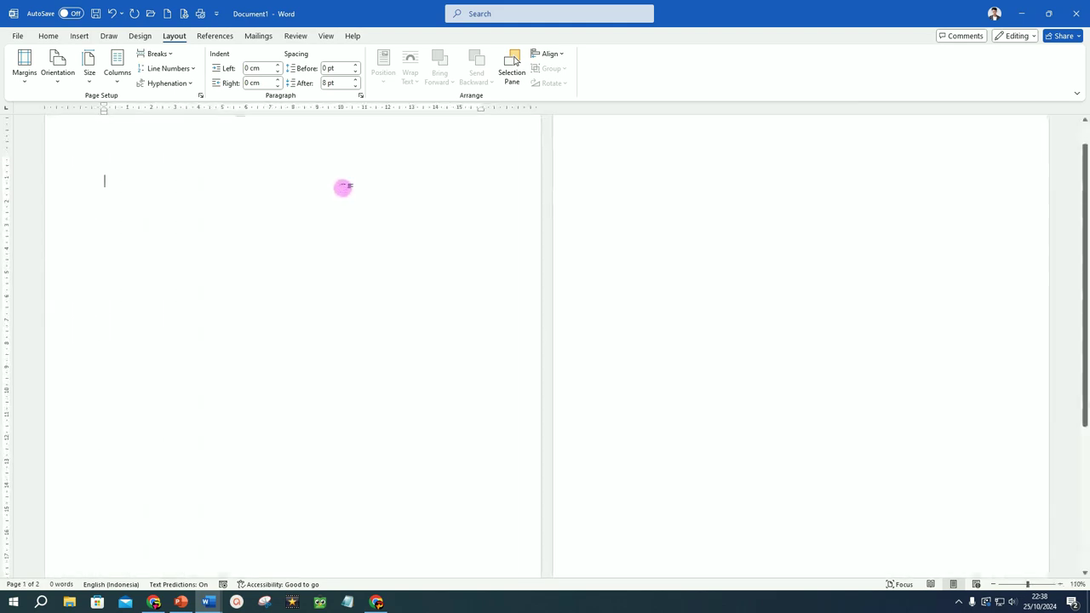
{"action": "scroll", "coordinate": [343, 187], "scroll_direction": "up", "scroll_amount": 1}
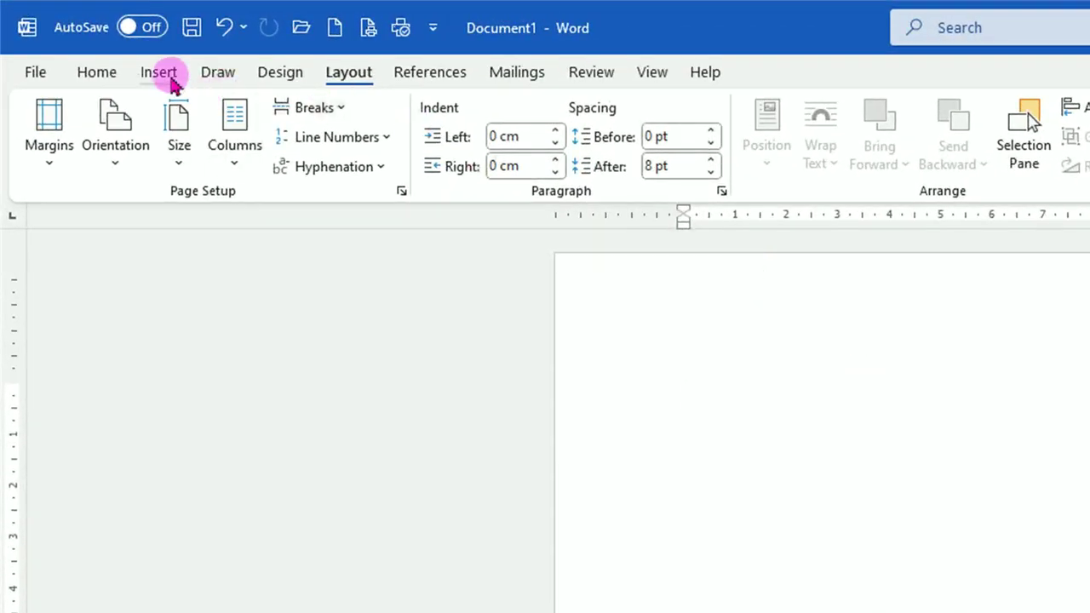
Step: Draw a right triangle at the top of page one and raise its height to 16,9 cm
{"action": "left_click", "coordinate": [160, 72]}
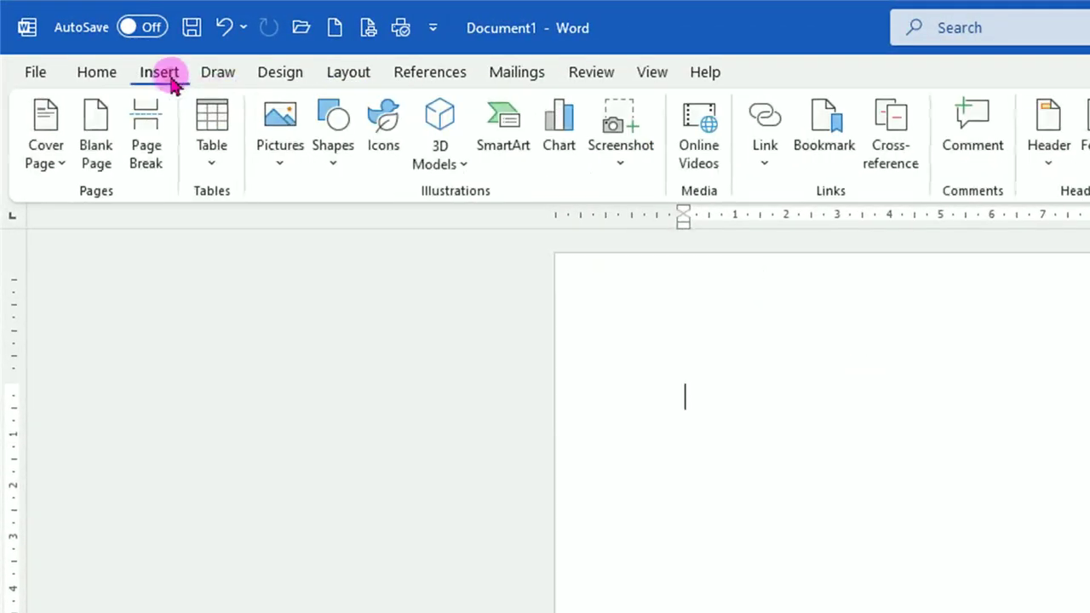
{"action": "left_click", "coordinate": [340, 168]}
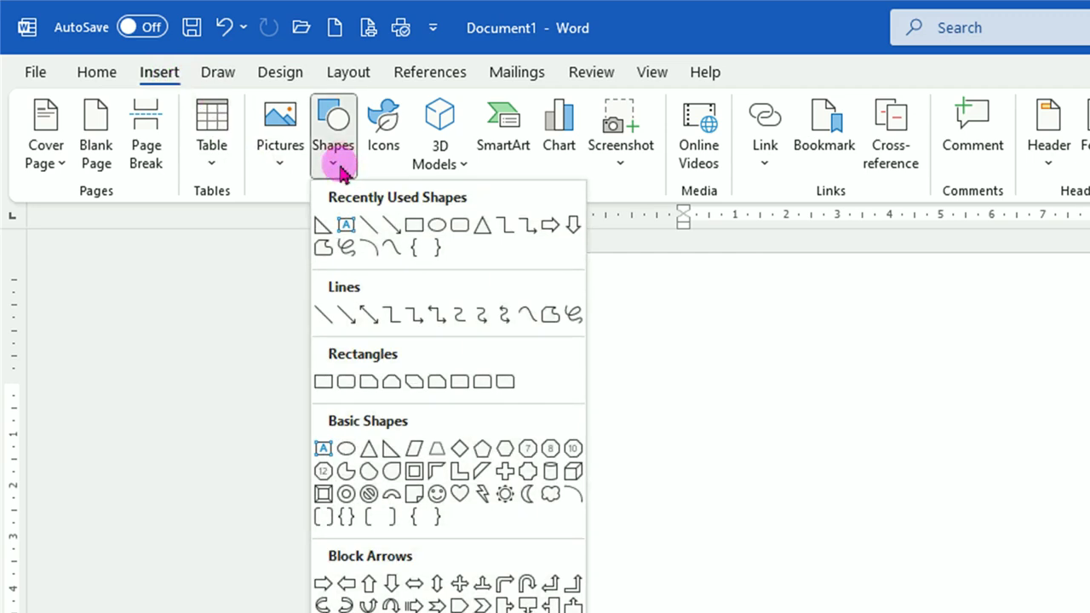
{"action": "left_click", "coordinate": [389, 452]}
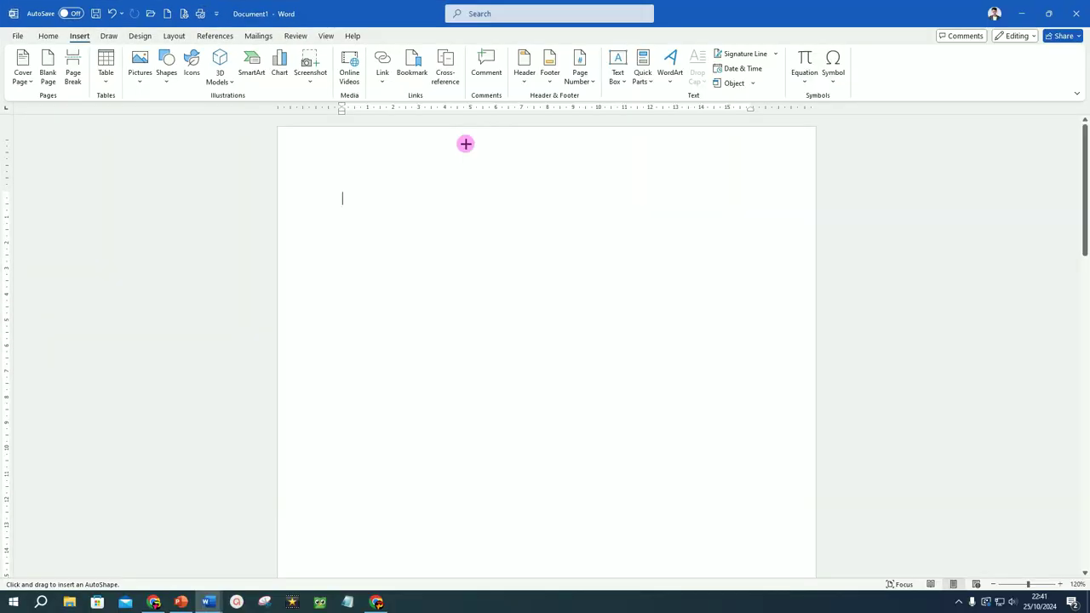
{"action": "mouse_move", "coordinate": [465, 144]}
{"action": "left_mouse_down"}
{"action": "mouse_move", "coordinate": [676, 442]}
{"action": "mouse_move", "coordinate": [701, 523]}
{"action": "left_mouse_up"}
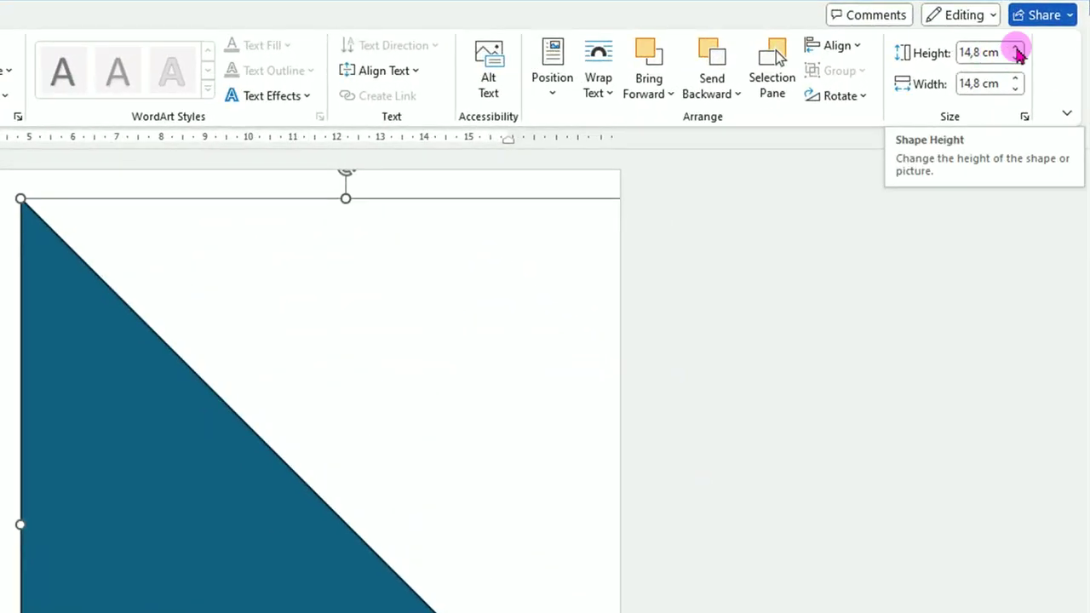
{"action": "left_click_drag", "start_coordinate": [1018, 53], "coordinate": [1017, 83]}
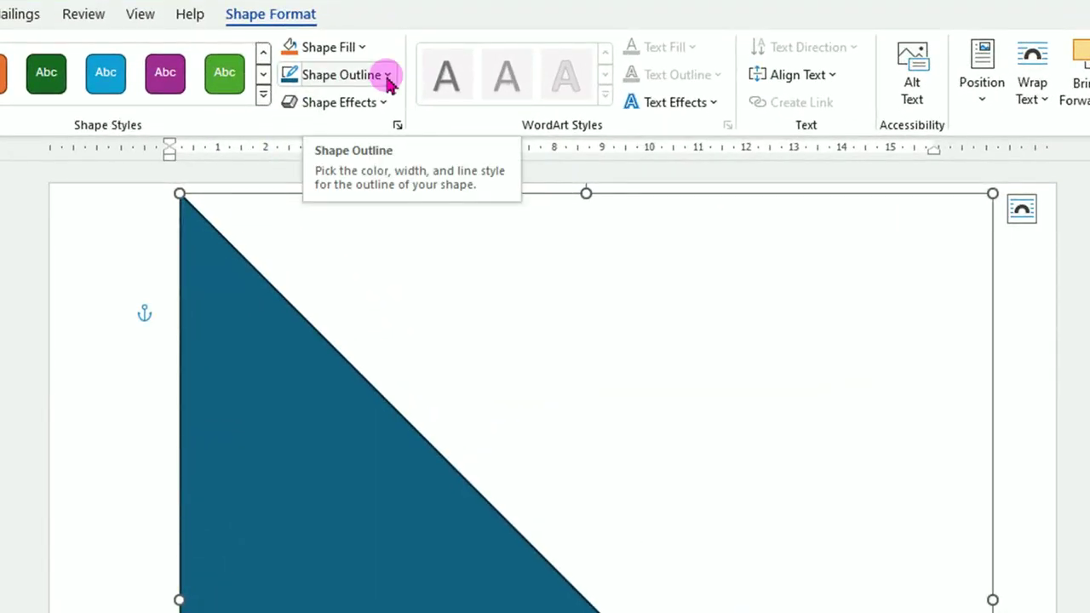
Step: Remove the triangle's outline, duplicate it, shift the copy right and flip it vertically
{"action": "left_click", "coordinate": [389, 77]}
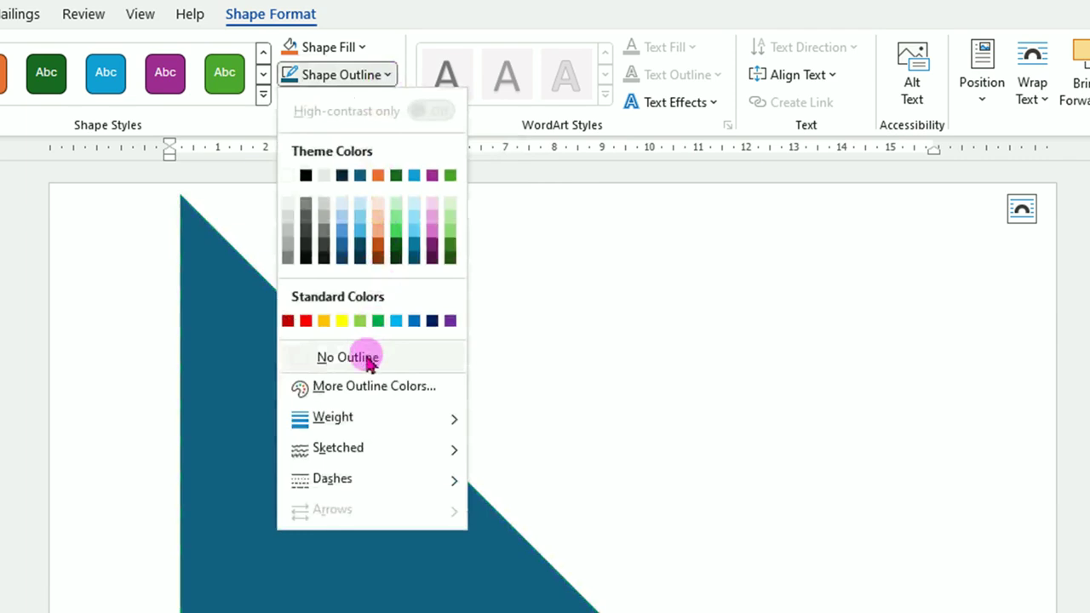
{"action": "left_click", "coordinate": [366, 356]}
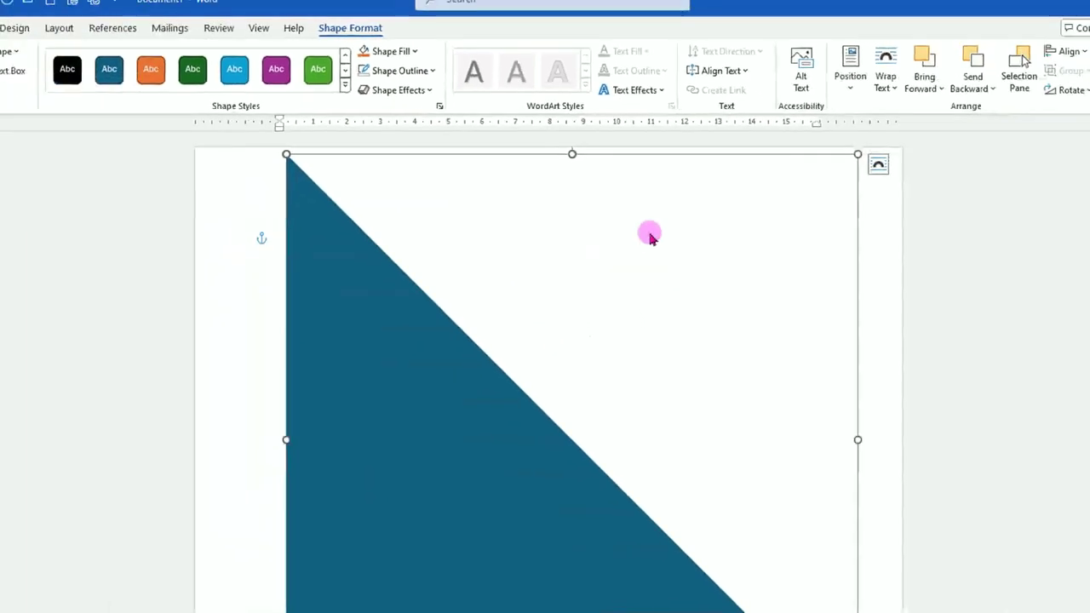
{"action": "key", "text": "ctrl+d"}
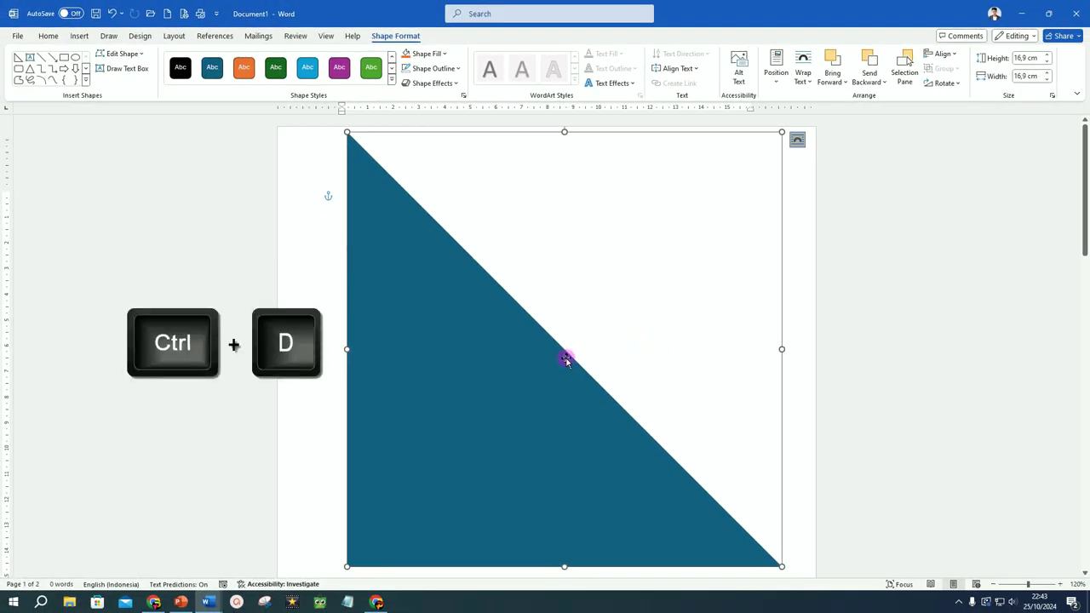
{"action": "left_click_drag", "start_coordinate": [524, 409], "coordinate": [641, 387]}
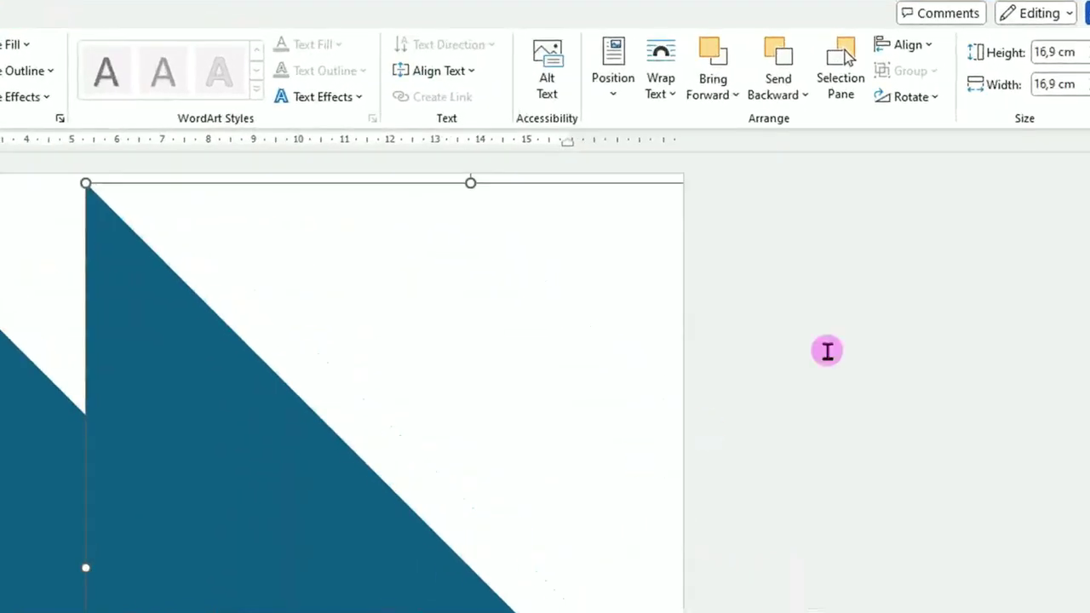
{"action": "left_click", "coordinate": [937, 98]}
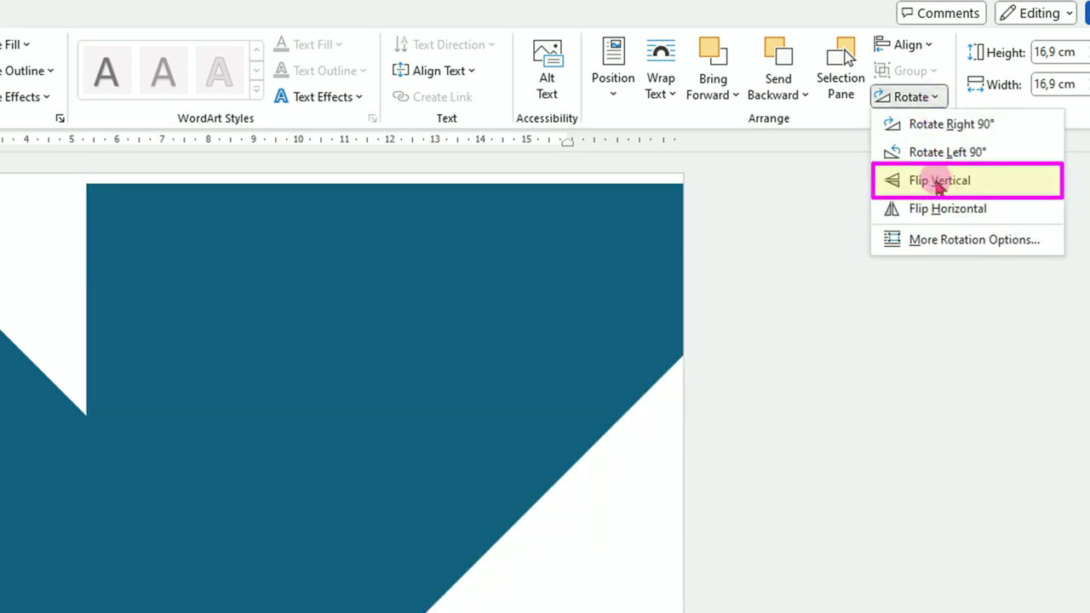
{"action": "left_click", "coordinate": [939, 182]}
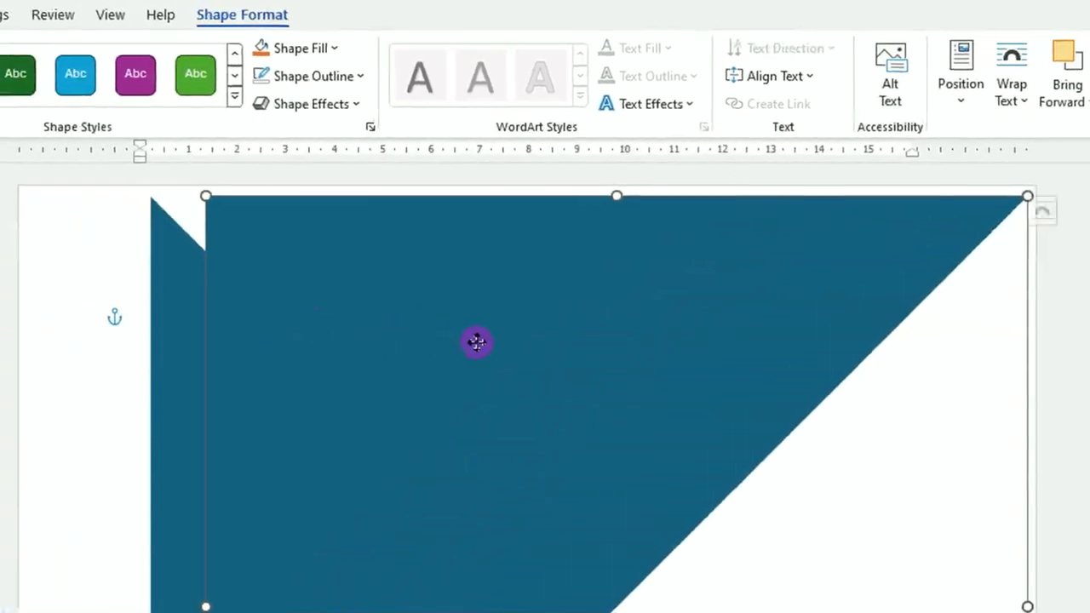
Step: Fill the flipped copy Light Gray, Background 2, move it left, and shift the blue triangle up-right
{"action": "left_click", "coordinate": [336, 48]}
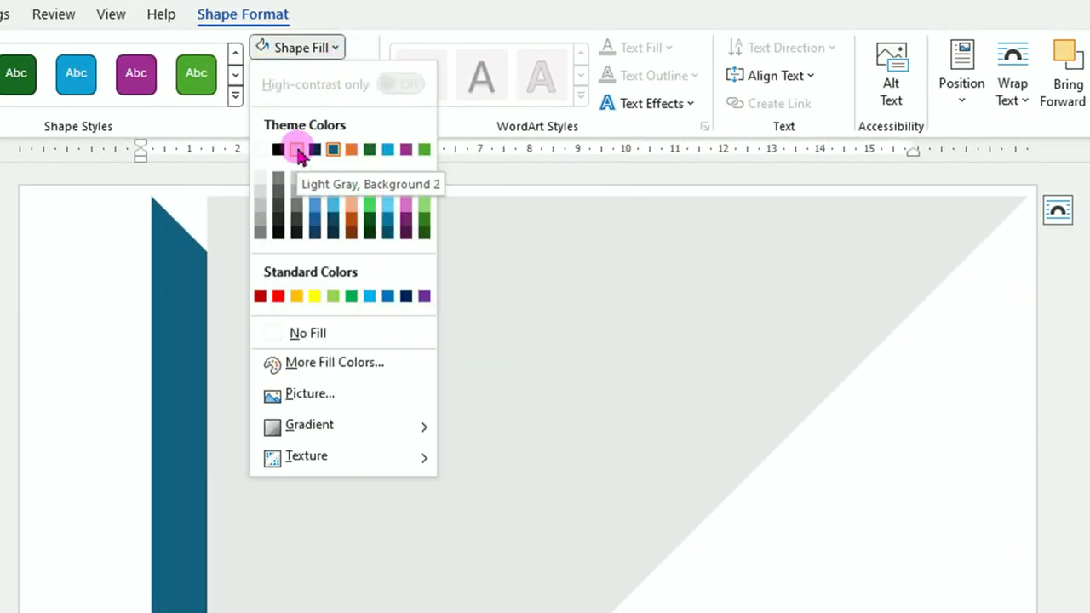
{"action": "left_click", "coordinate": [298, 151]}
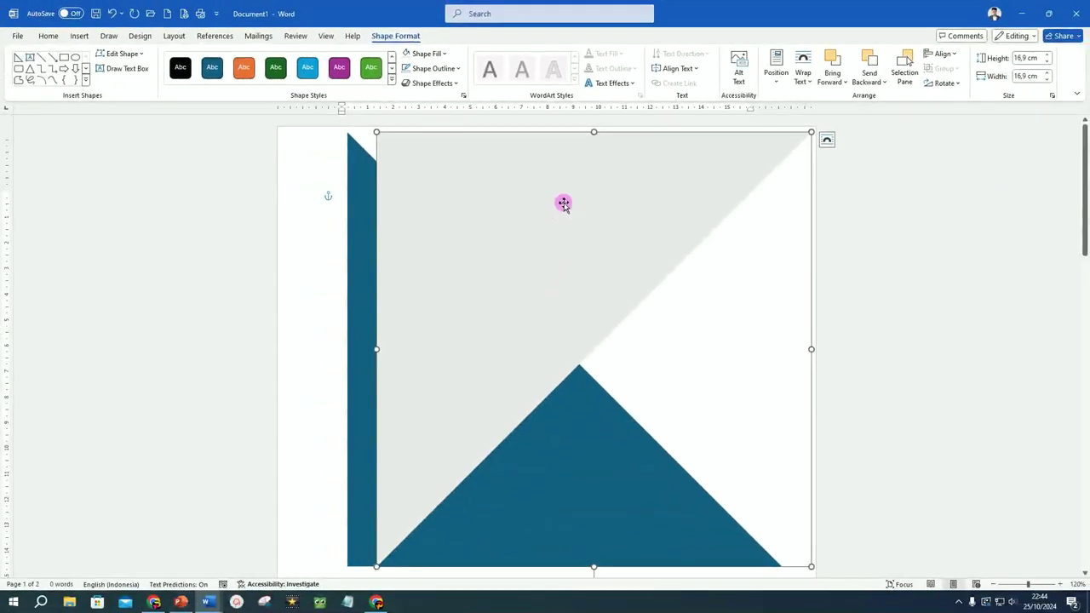
{"action": "left_click_drag", "start_coordinate": [563, 203], "coordinate": [466, 194]}
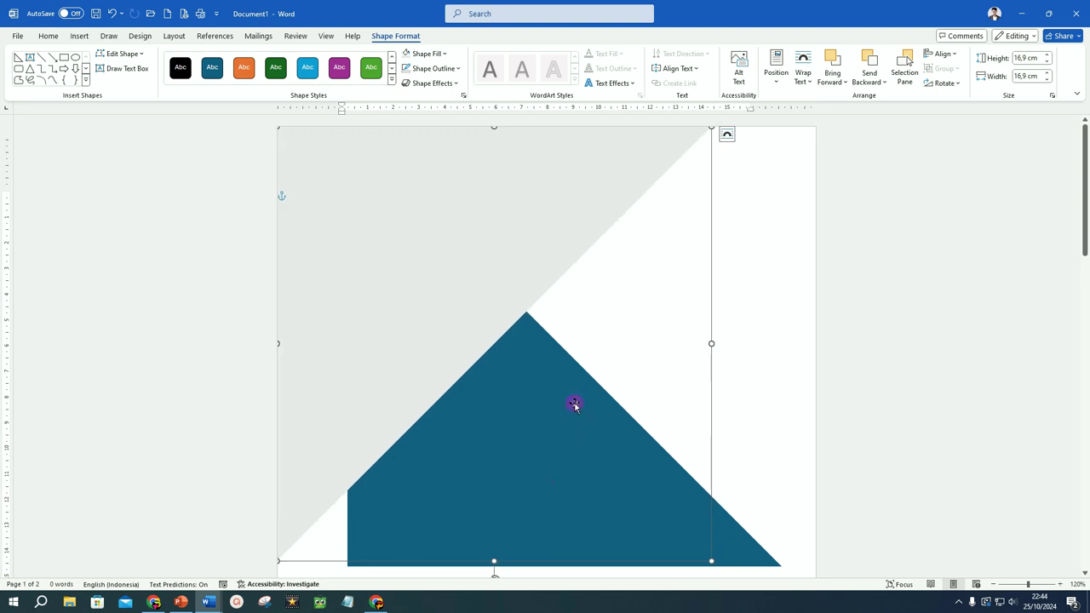
{"action": "left_click", "coordinate": [572, 454]}
{"action": "left_click_drag", "start_coordinate": [605, 508], "coordinate": [664, 448]}
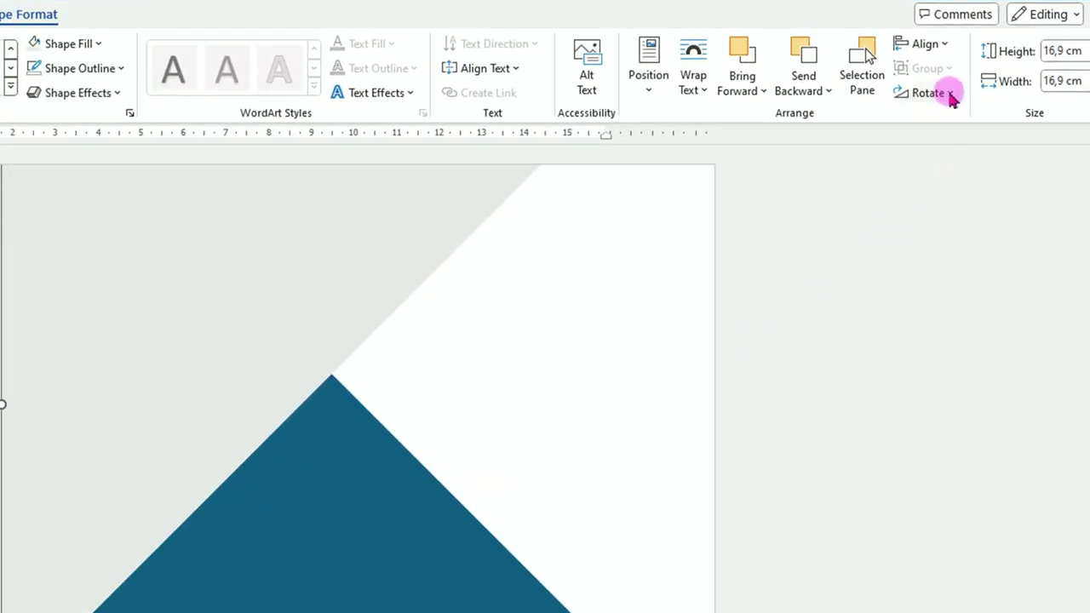
Step: Flip the blue triangle horizontally, move it down-left, and fill it Light Gray, Background 2, Darker 25%
{"action": "left_click", "coordinate": [950, 95]}
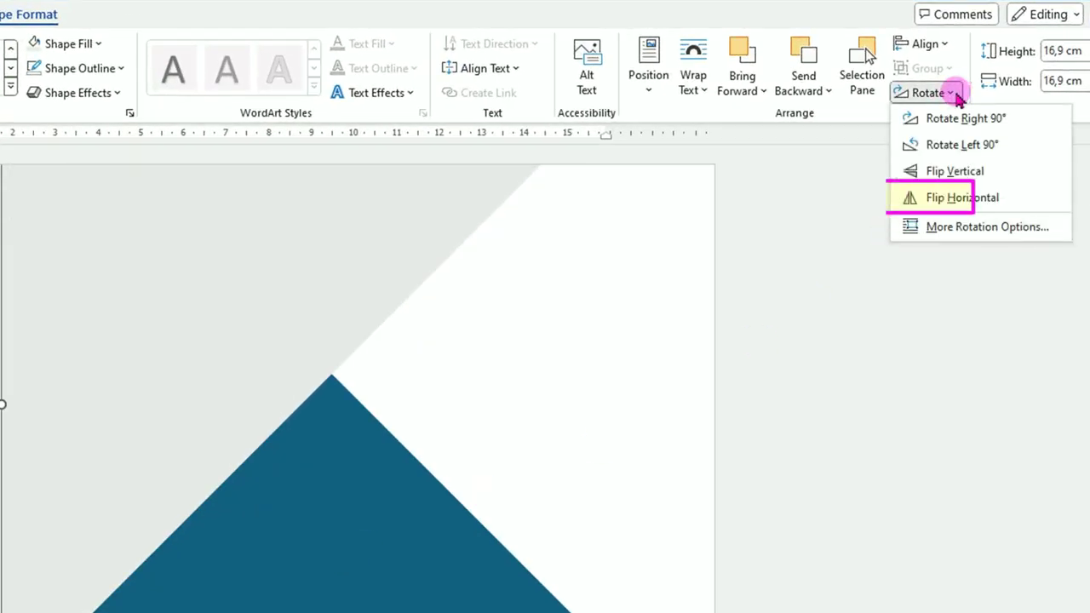
{"action": "left_click", "coordinate": [967, 203]}
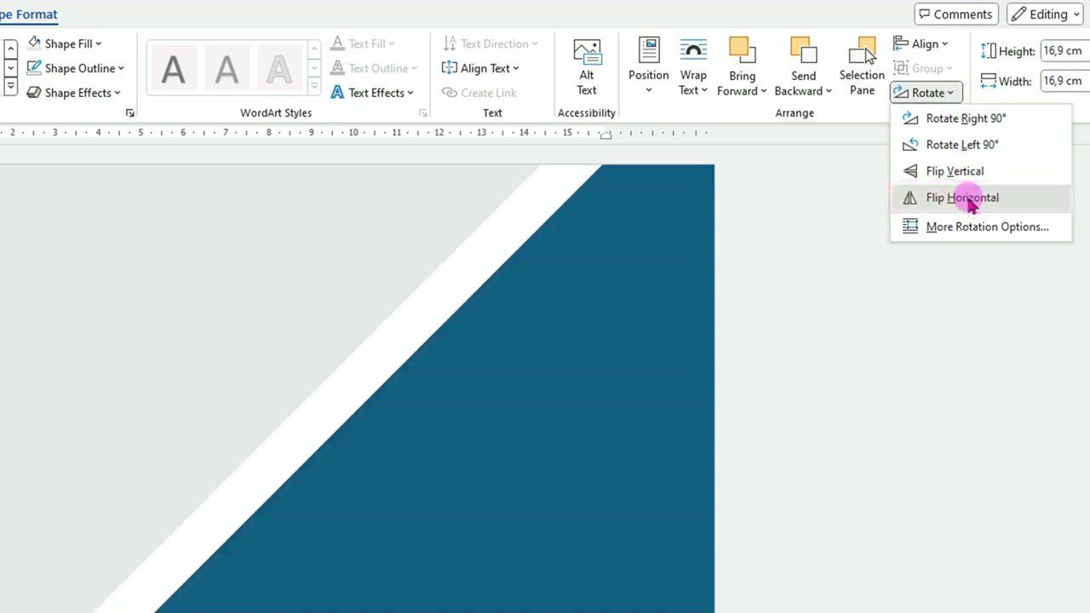
{"action": "mouse_move", "coordinate": [570, 444]}
{"action": "left_mouse_down"}
{"action": "mouse_move", "coordinate": [528, 494]}
{"action": "mouse_move", "coordinate": [504, 238]}
{"action": "left_mouse_up"}
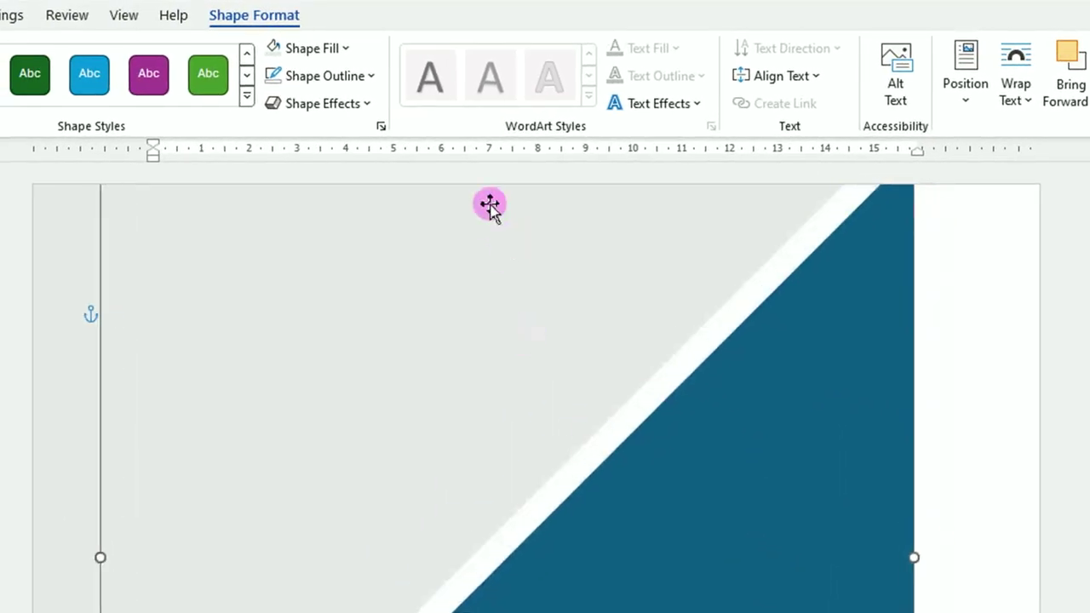
{"action": "left_click", "coordinate": [345, 49]}
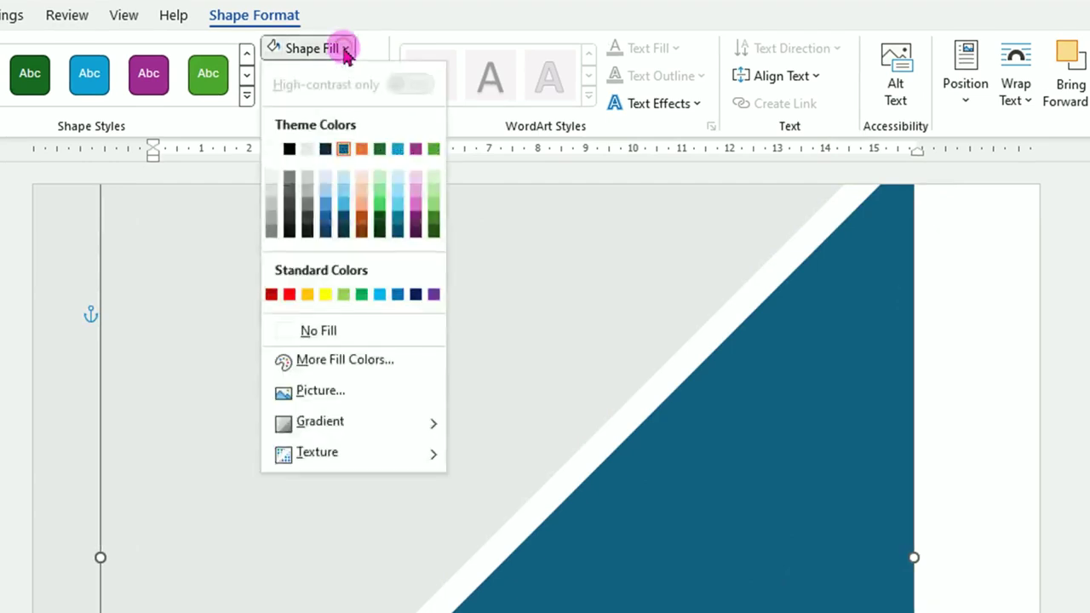
{"action": "left_click", "coordinate": [307, 198]}
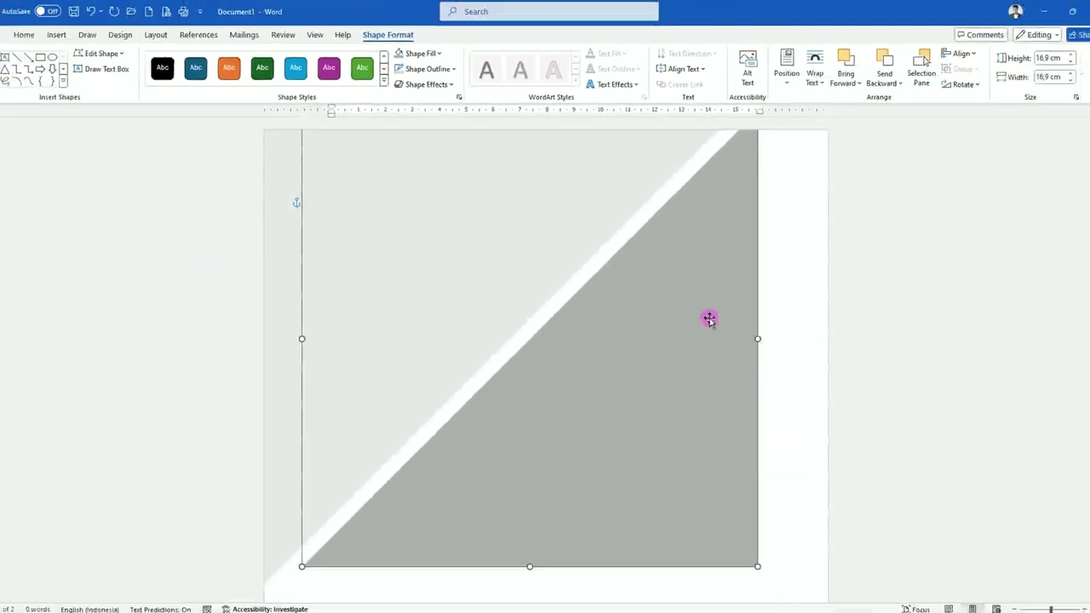
Step: Drag the grey triangle down into the page's bottom-right corner
{"action": "left_click_drag", "start_coordinate": [676, 304], "coordinate": [719, 350]}
{"action": "scroll", "coordinate": [721, 351], "scroll_direction": "down", "scroll_amount": 5}
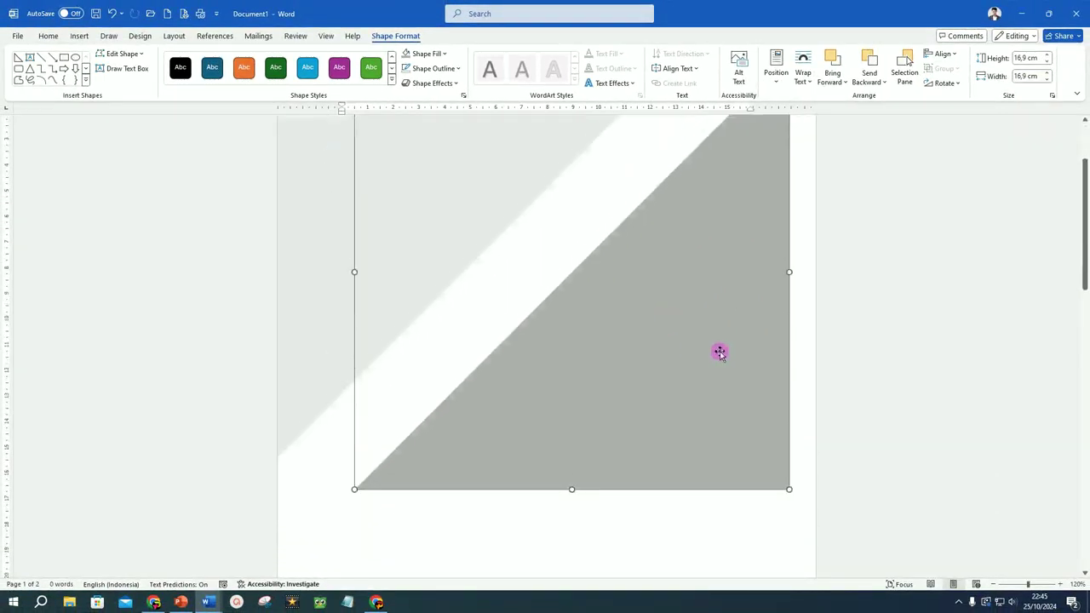
{"action": "left_click_drag", "start_coordinate": [724, 267], "coordinate": [730, 418]}
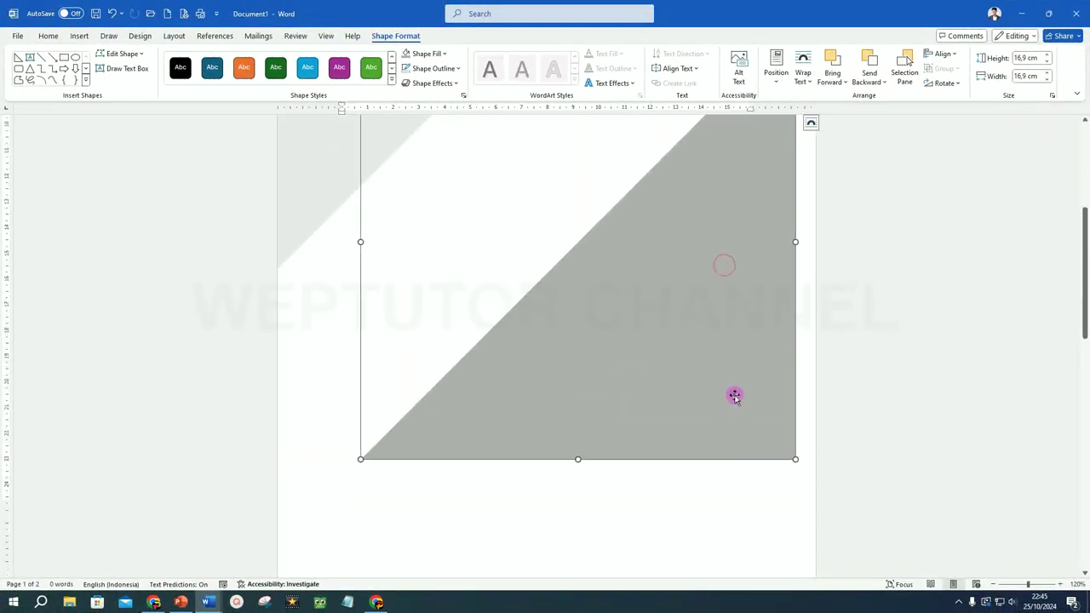
{"action": "scroll", "coordinate": [735, 395], "scroll_direction": "down", "scroll_amount": 3}
{"action": "left_click_drag", "start_coordinate": [737, 293], "coordinate": [725, 410]}
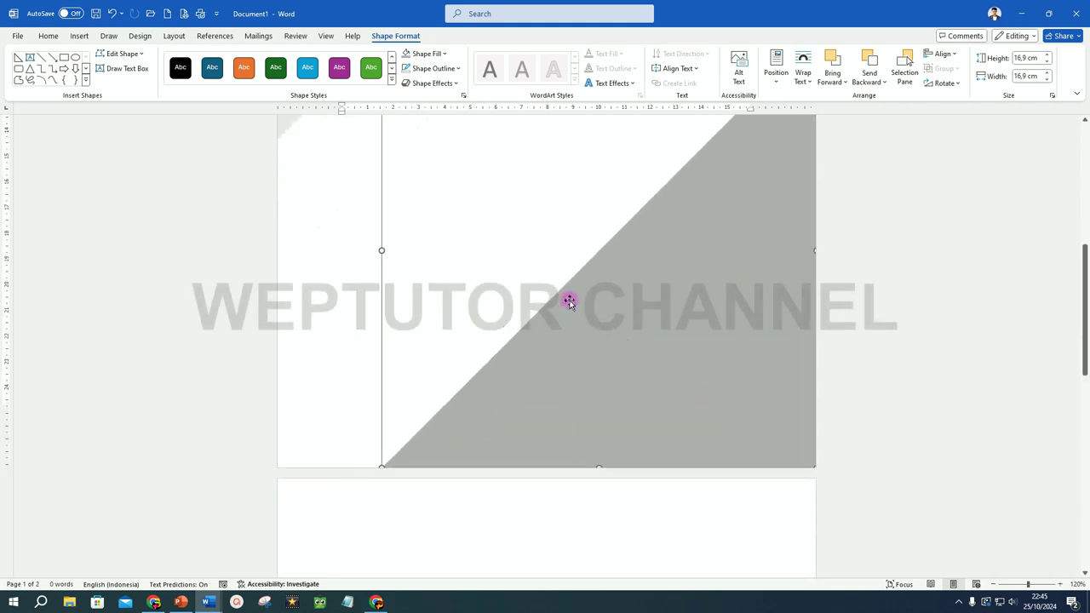
{"action": "left_click_drag", "start_coordinate": [569, 303], "coordinate": [535, 282]}
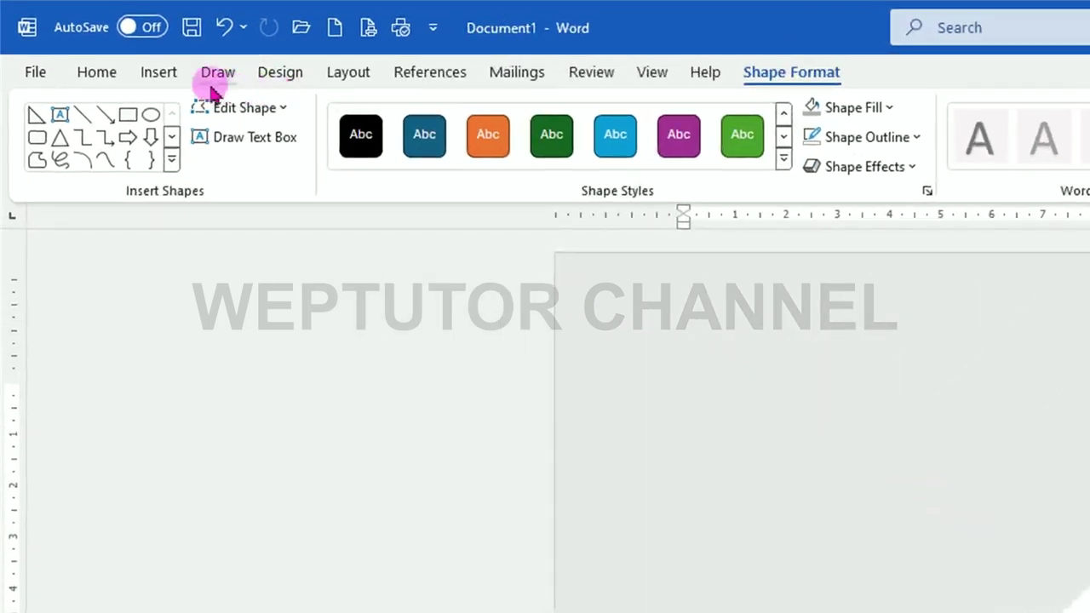
{"action": "left_click", "coordinate": [162, 75]}
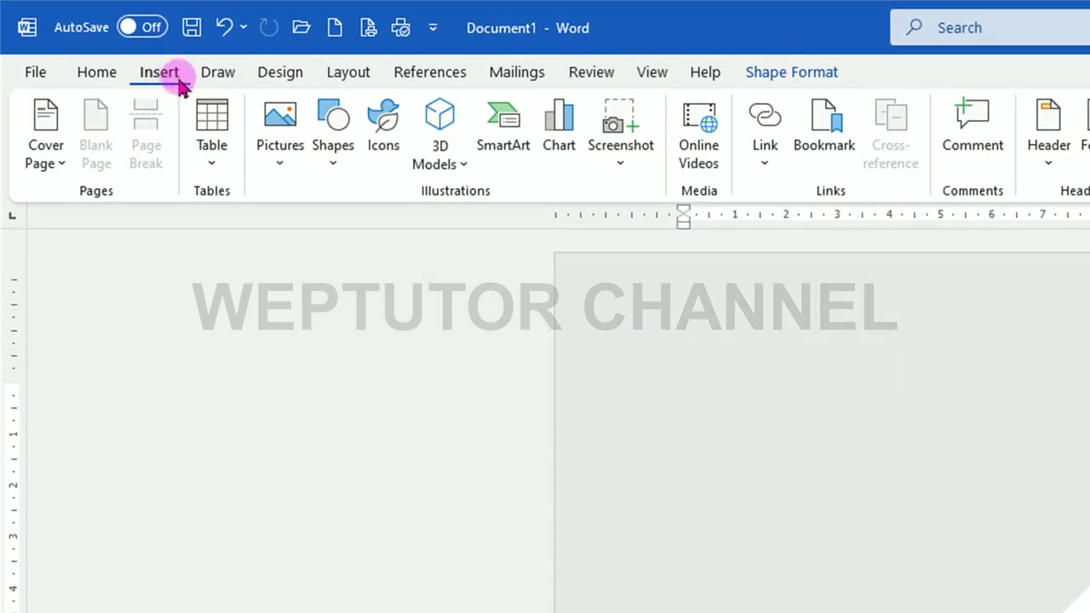
Step: Draw a Rectangle: Beveled shape and size it to 4,4 cm by 4,4 cm
{"action": "left_click", "coordinate": [332, 167]}
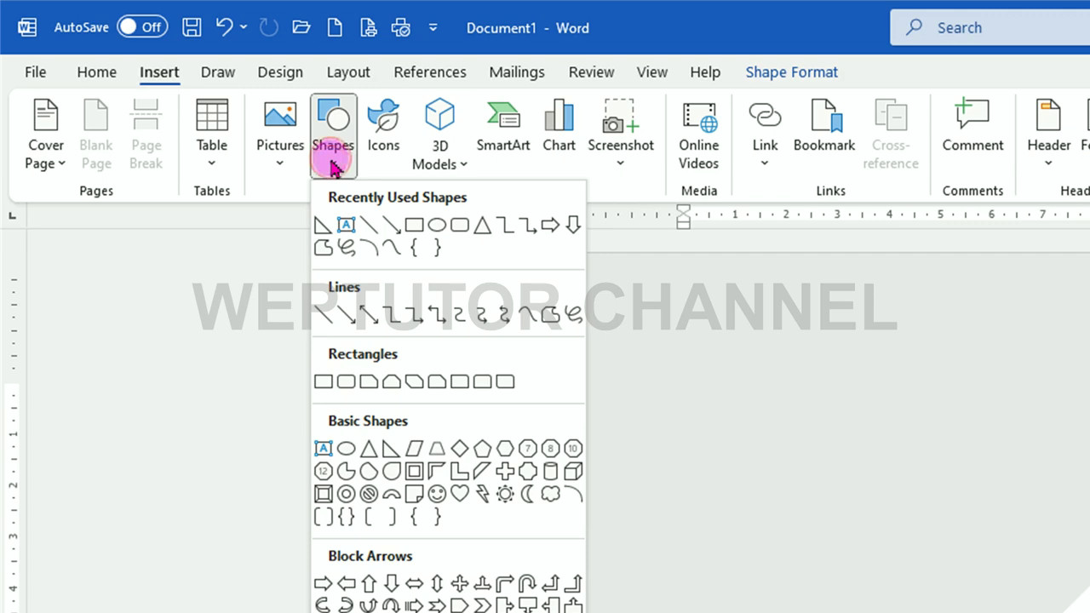
{"action": "left_click", "coordinate": [323, 493]}
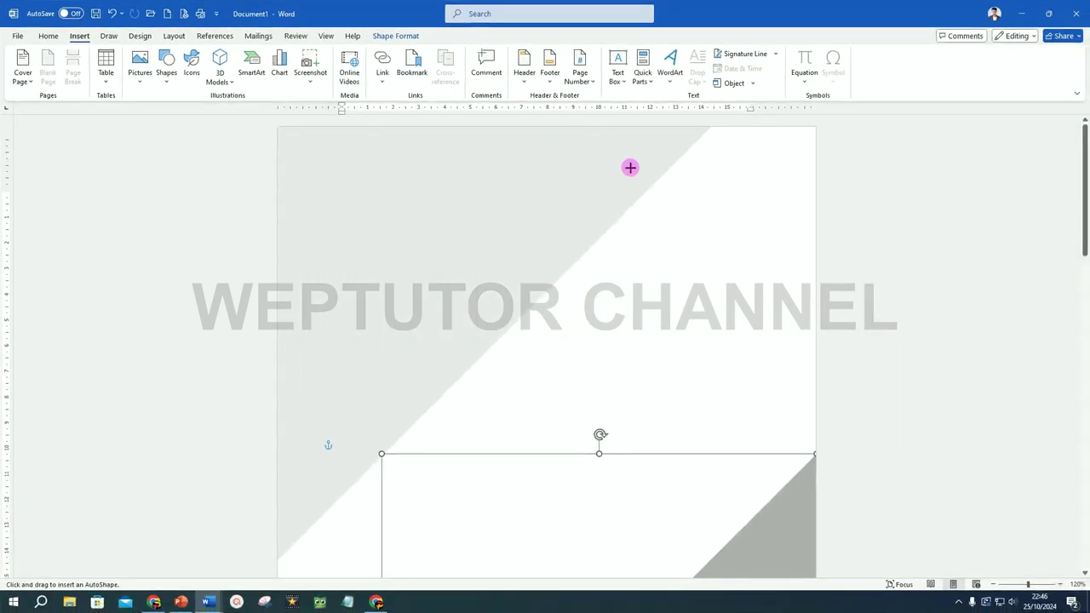
{"action": "left_click_drag", "start_coordinate": [631, 168], "coordinate": [777, 314]}
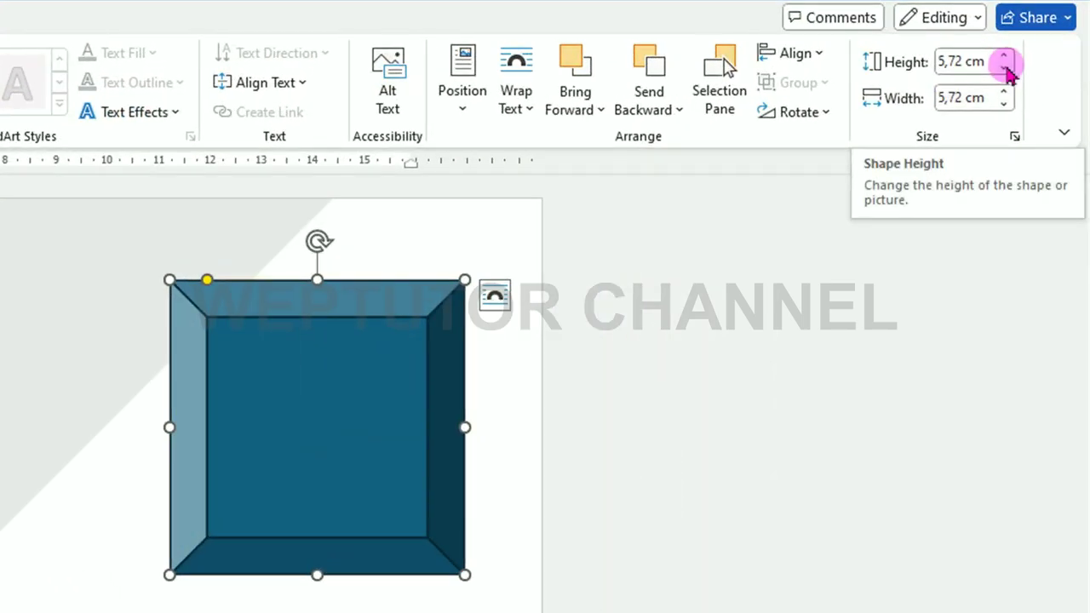
{"action": "left_click", "coordinate": [1046, 61]}
{"action": "left_click", "coordinate": [1047, 62]}
{"action": "left_click", "coordinate": [1005, 69]}
{"action": "left_click", "coordinate": [1005, 69]}
{"action": "left_click", "coordinate": [1004, 69]}
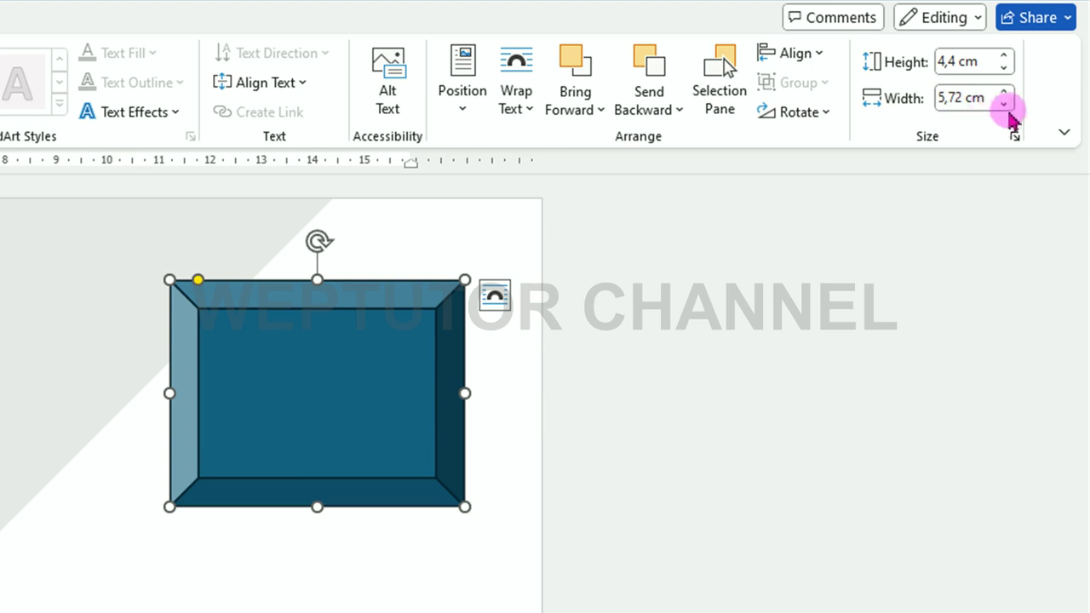
{"action": "left_click", "coordinate": [1005, 104]}
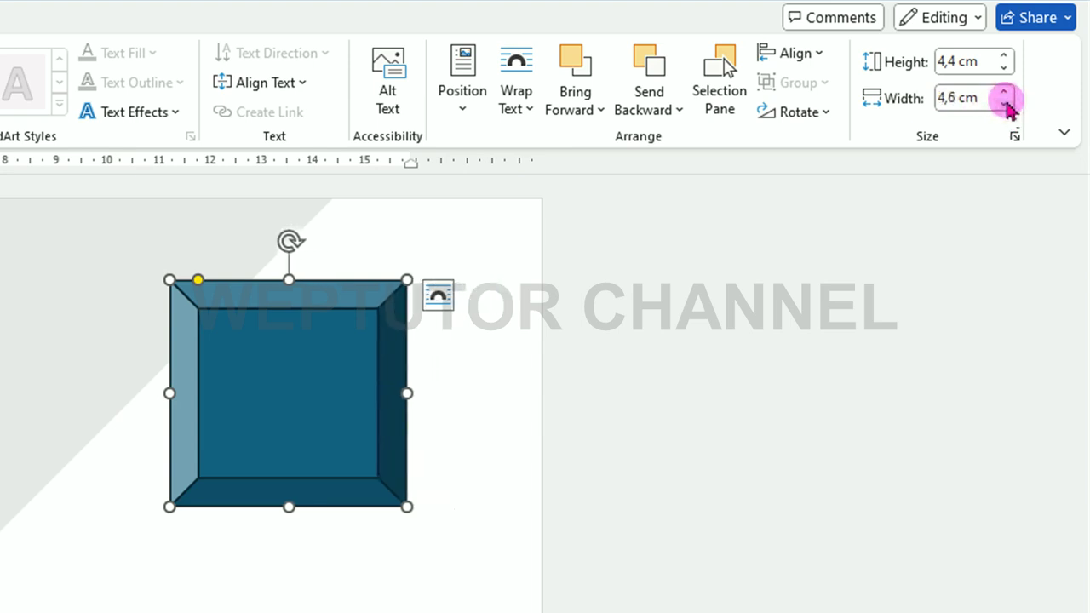
{"action": "left_click", "coordinate": [1005, 104]}
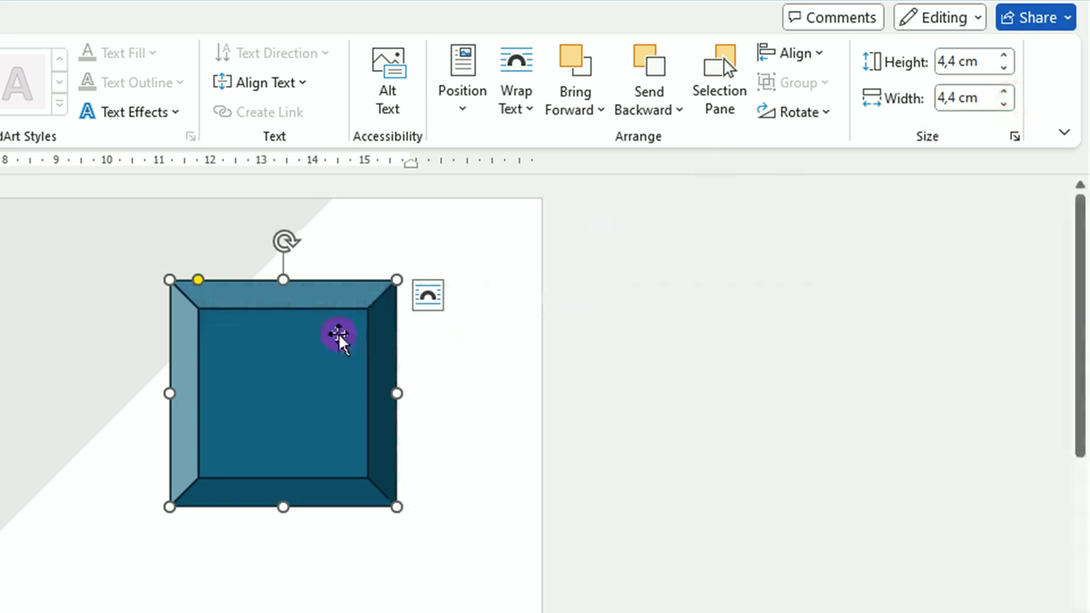
Step: Reposition the beveled square near the top and adjust its bevel depth
{"action": "left_click_drag", "start_coordinate": [338, 335], "coordinate": [426, 306]}
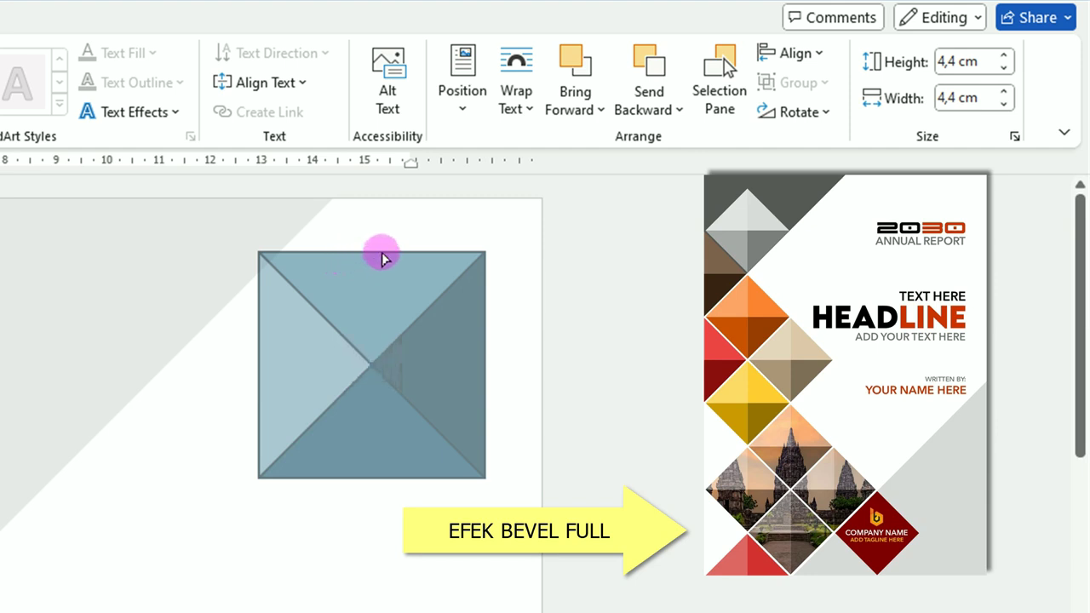
{"action": "left_click", "coordinate": [389, 312]}
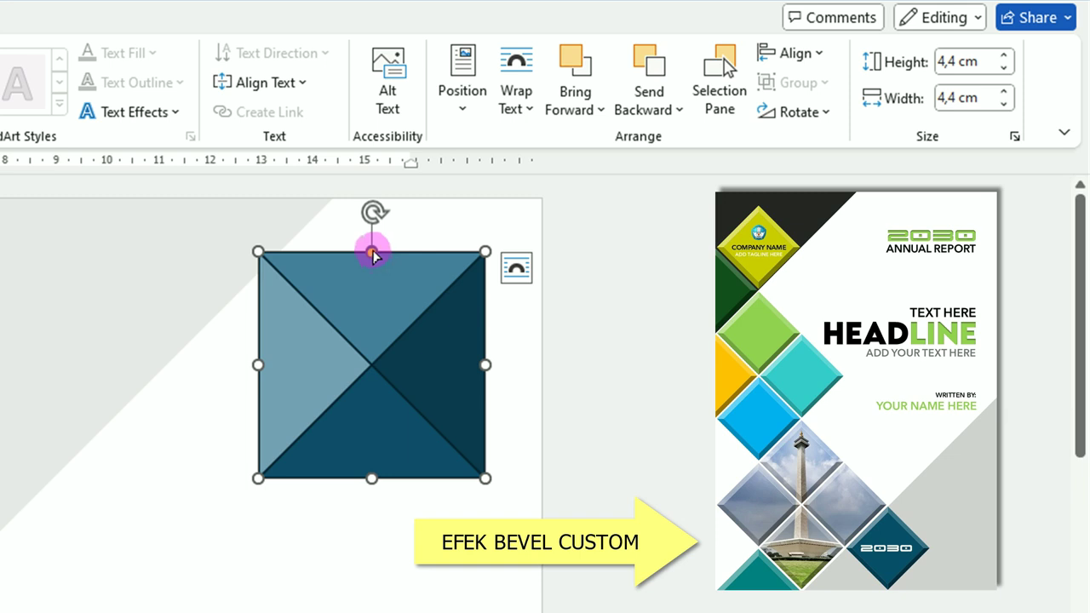
{"action": "left_click_drag", "start_coordinate": [372, 253], "coordinate": [278, 253]}
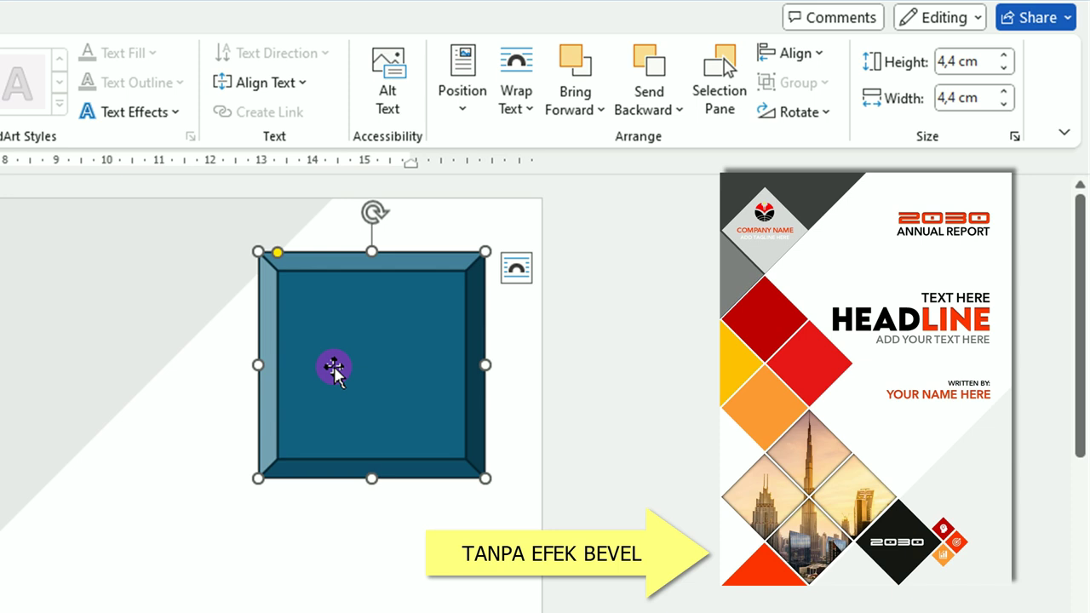
Step: Rotate the beveled square 45° via More Rotation Options to make a diamond
{"action": "left_click", "coordinate": [824, 113]}
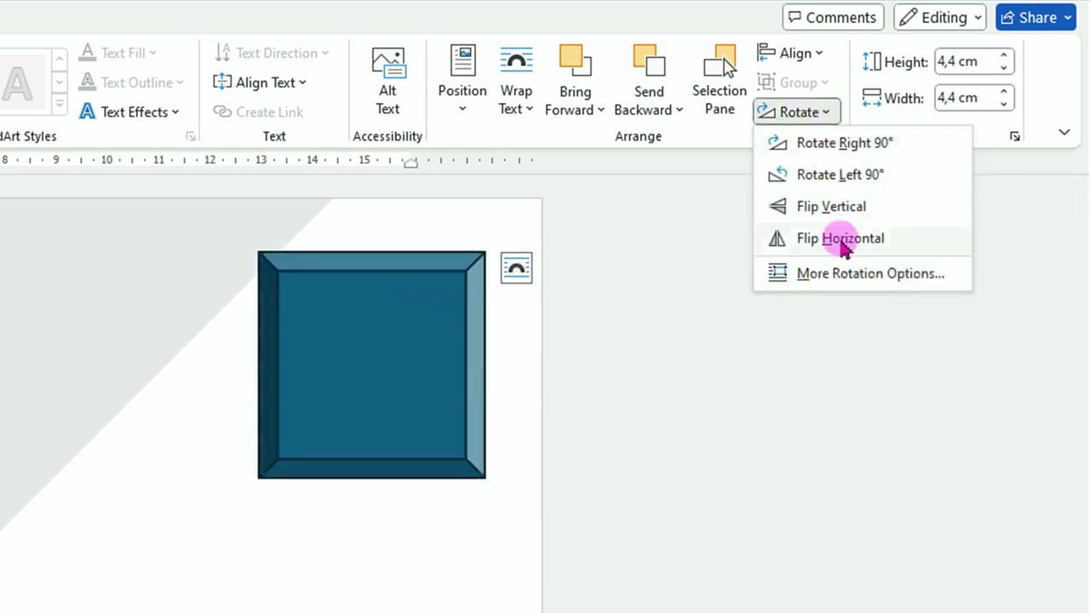
{"action": "left_click", "coordinate": [839, 274]}
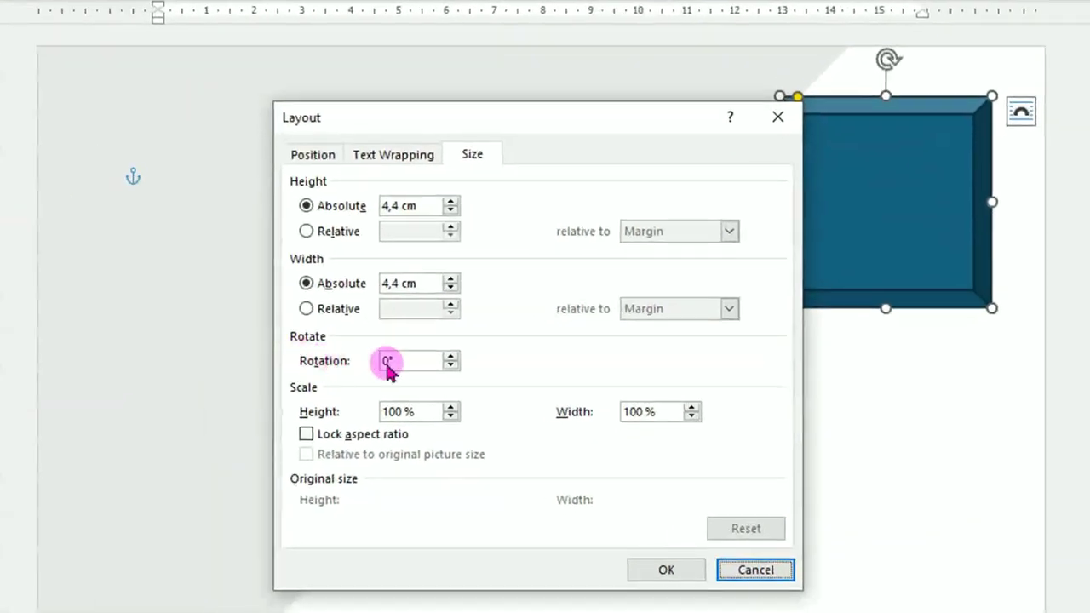
{"action": "double_click", "coordinate": [389, 361]}
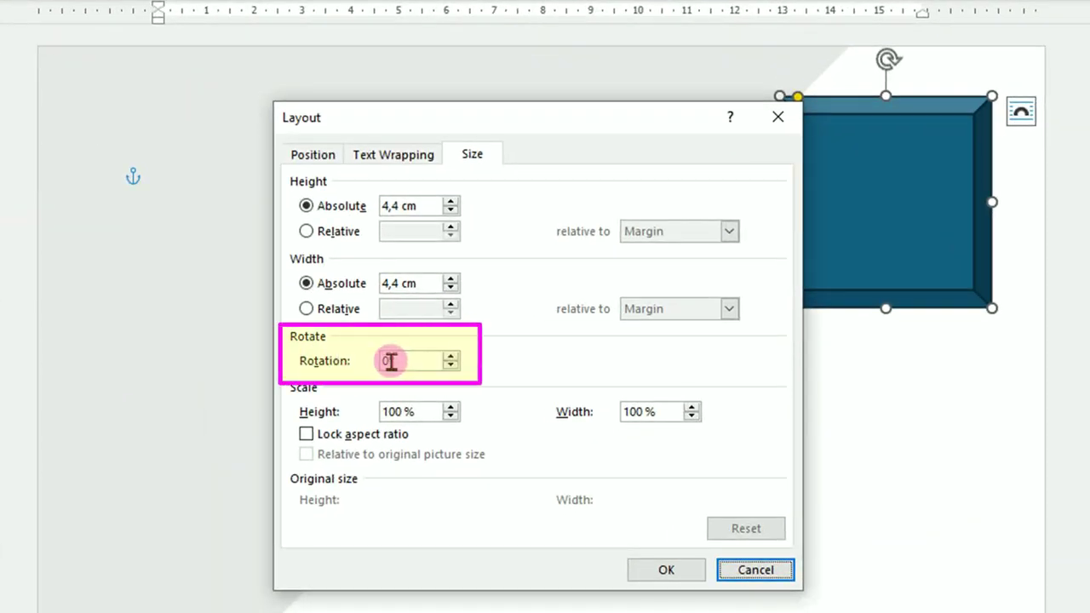
{"action": "double_click", "coordinate": [390, 361]}
{"action": "type", "text": "45"}
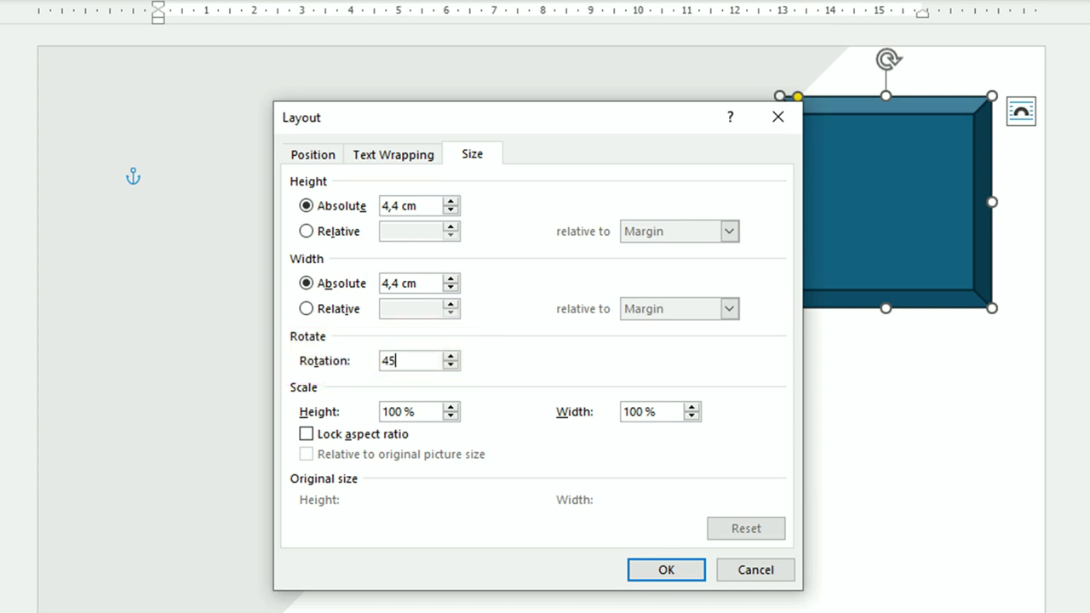
{"action": "left_click", "coordinate": [669, 578]}
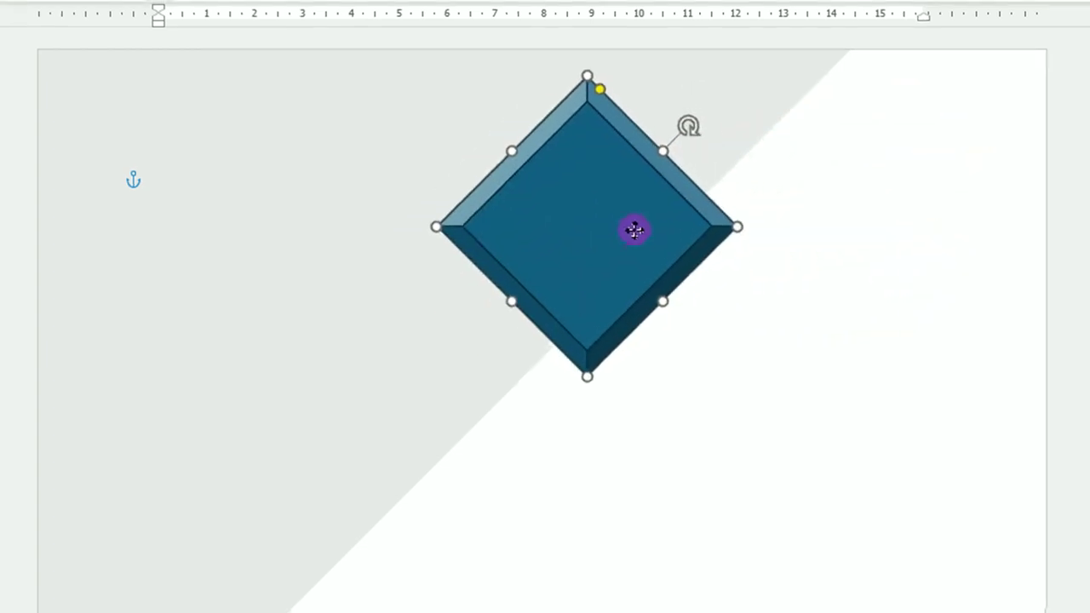
Step: Move the diamond left, remove its outline, and thin its bevel rim
{"action": "left_click_drag", "start_coordinate": [928, 219], "coordinate": [633, 230]}
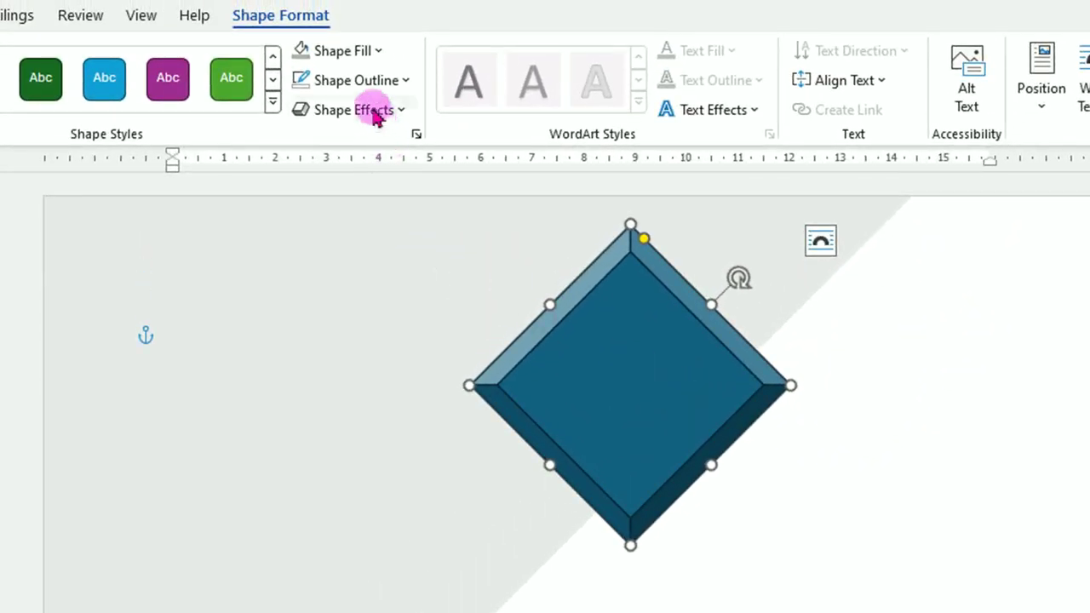
{"action": "left_click", "coordinate": [406, 82]}
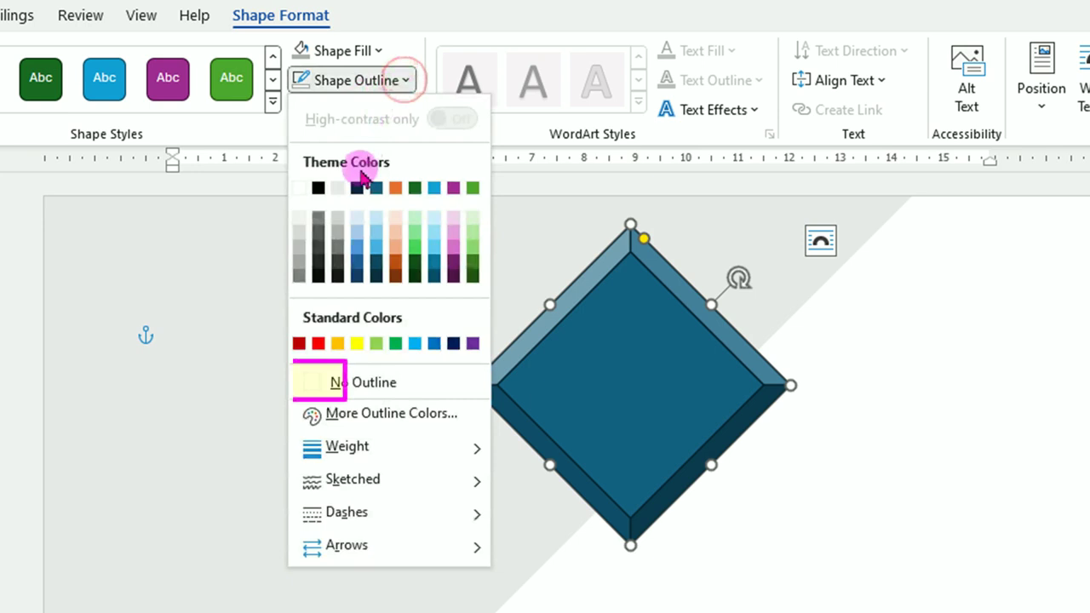
{"action": "left_click", "coordinate": [364, 385]}
{"action": "left_click", "coordinate": [732, 372]}
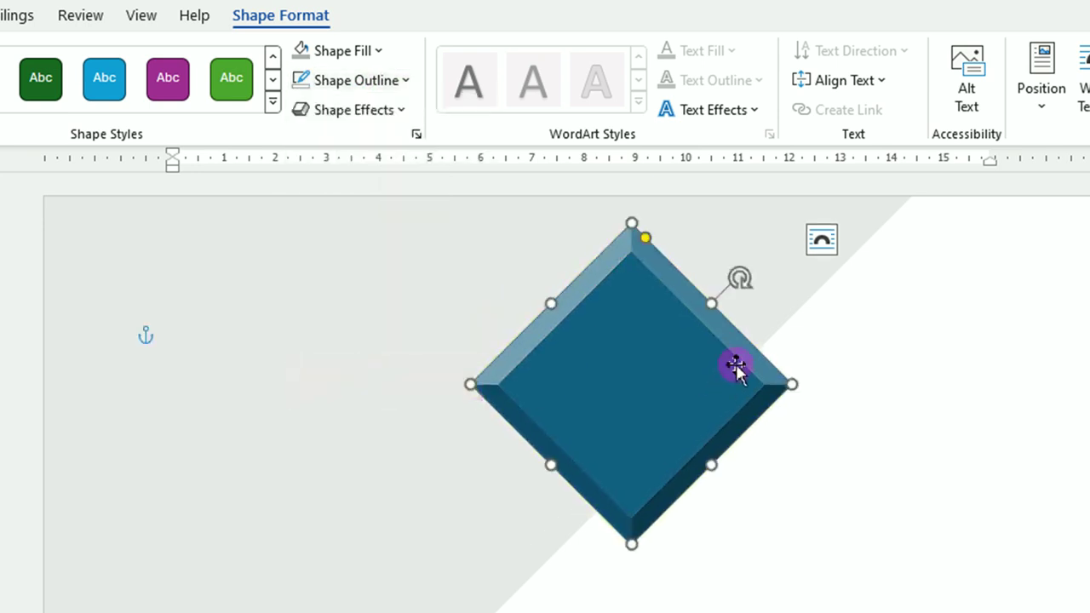
{"action": "left_click", "coordinate": [630, 386]}
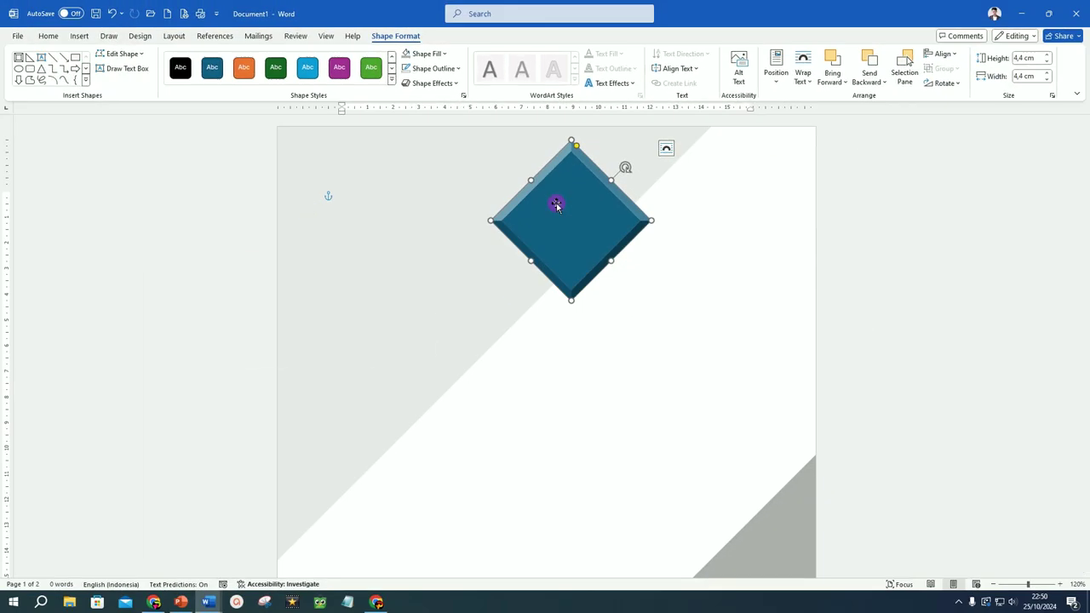
Step: Duplicate the diamond four times and move the first copy to the page's left edge
{"action": "key", "text": "ctrl+d"}
{"action": "key", "text": "ctrl+d"}
{"action": "key", "text": "ctrl+d"}
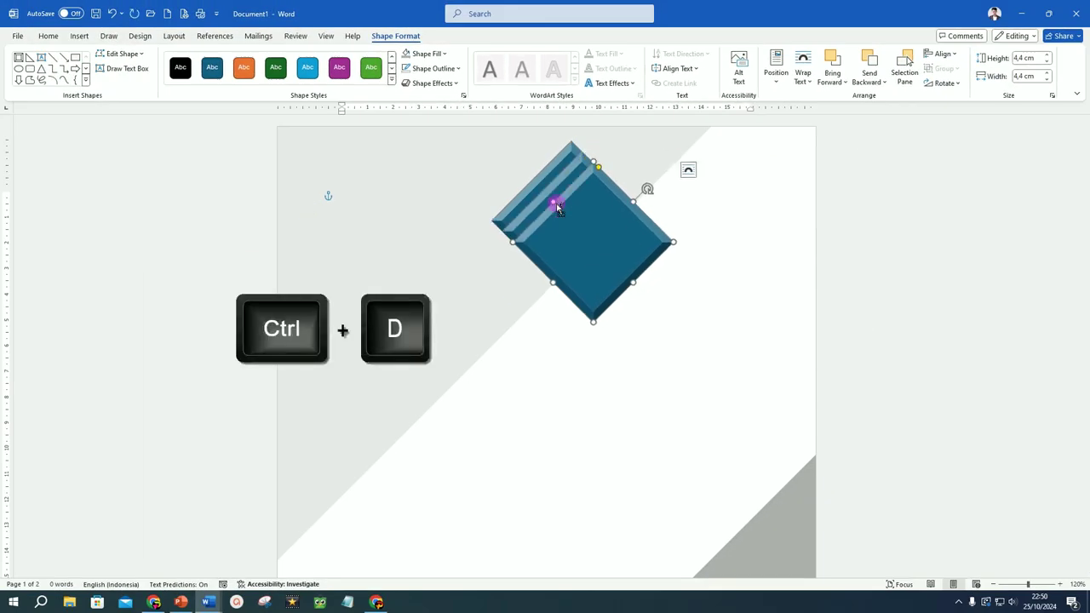
{"action": "key", "text": "ctrl+d"}
{"action": "key", "text": "ctrl+d"}
{"action": "key", "text": "ctrl+d"}
{"action": "key", "text": "ctrl+d"}
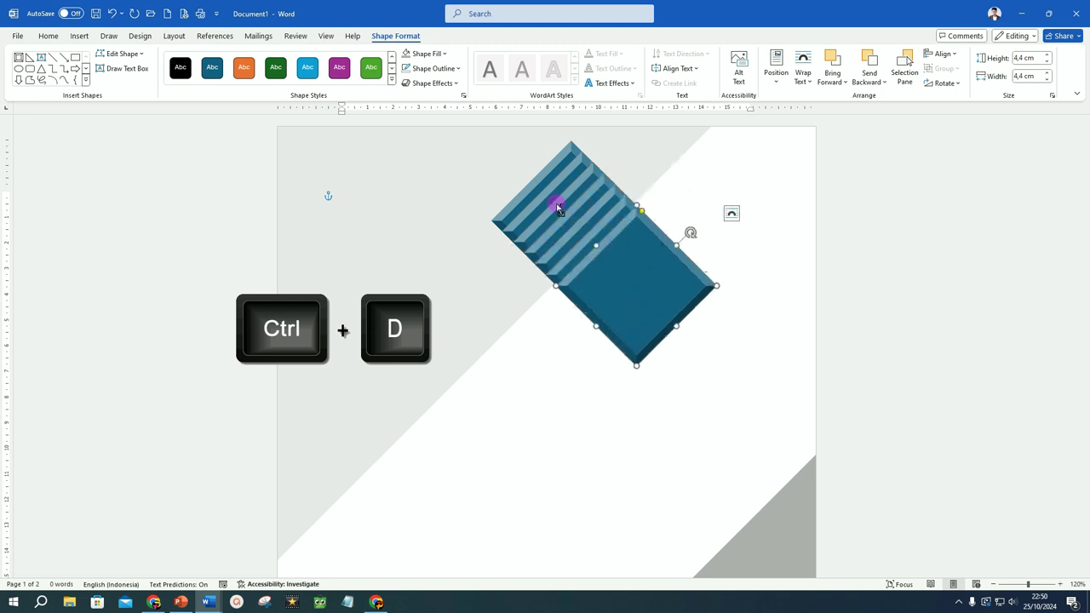
{"action": "key", "text": "ctrl+d"}
{"action": "key", "text": "ctrl+d"}
{"action": "key", "text": "ctrl+d"}
{"action": "key", "text": "ctrl+d"}
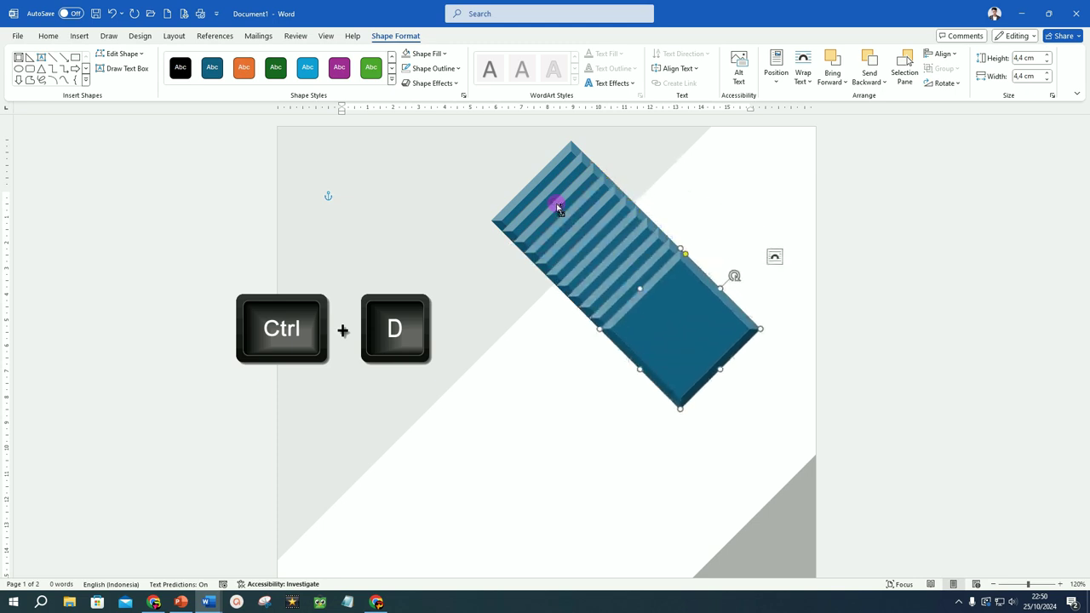
{"action": "key", "text": "ctrl+d"}
{"action": "scroll", "coordinate": [558, 208], "scroll_direction": "down", "scroll_amount": 3}
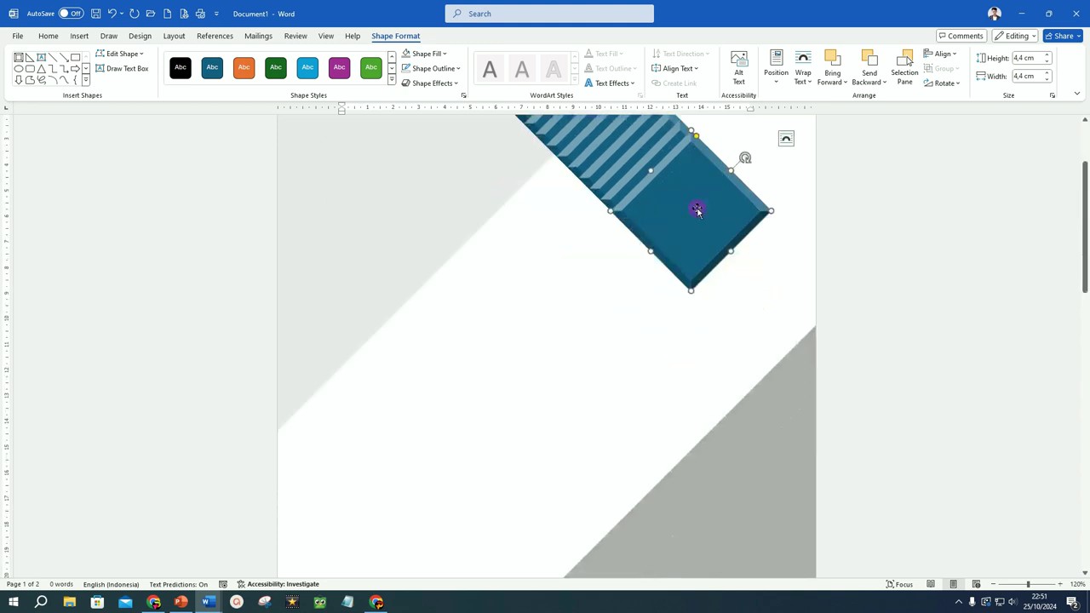
{"action": "mouse_move", "coordinate": [703, 213]}
{"action": "left_mouse_down"}
{"action": "mouse_move", "coordinate": [319, 317]}
{"action": "mouse_move", "coordinate": [284, 384]}
{"action": "left_mouse_up"}
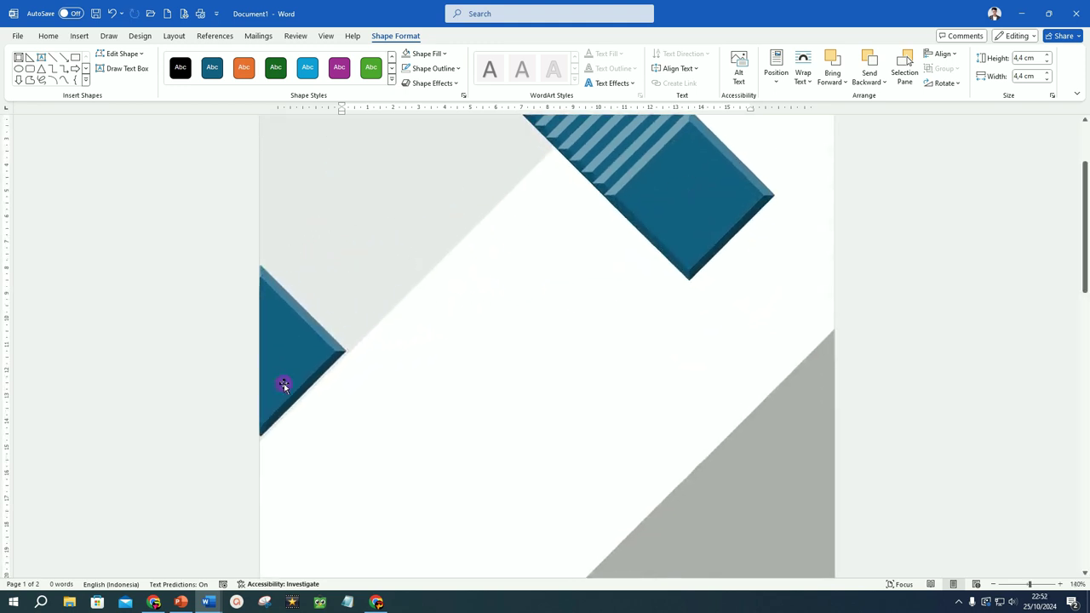
{"action": "scroll", "coordinate": [285, 384], "scroll_direction": "up", "scroll_amount": 4}
{"action": "key", "text": "Down"}
{"action": "key", "text": "Down"}
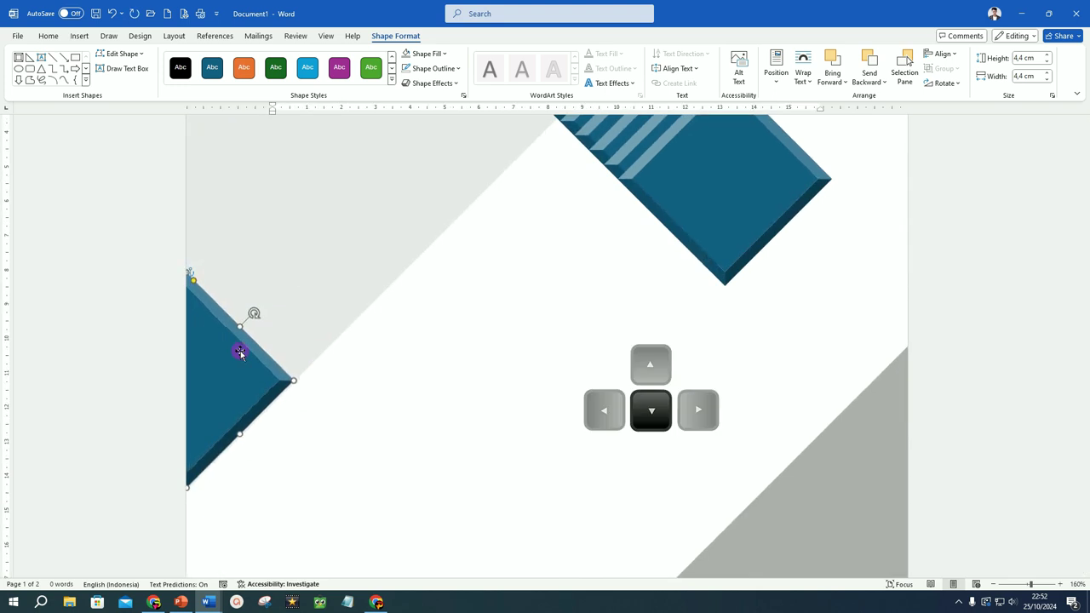
Step: Move three more diamonds beside it and nudge them into a tight cluster with thin gaps
{"action": "scroll", "coordinate": [733, 201], "scroll_direction": "down", "scroll_amount": 6}
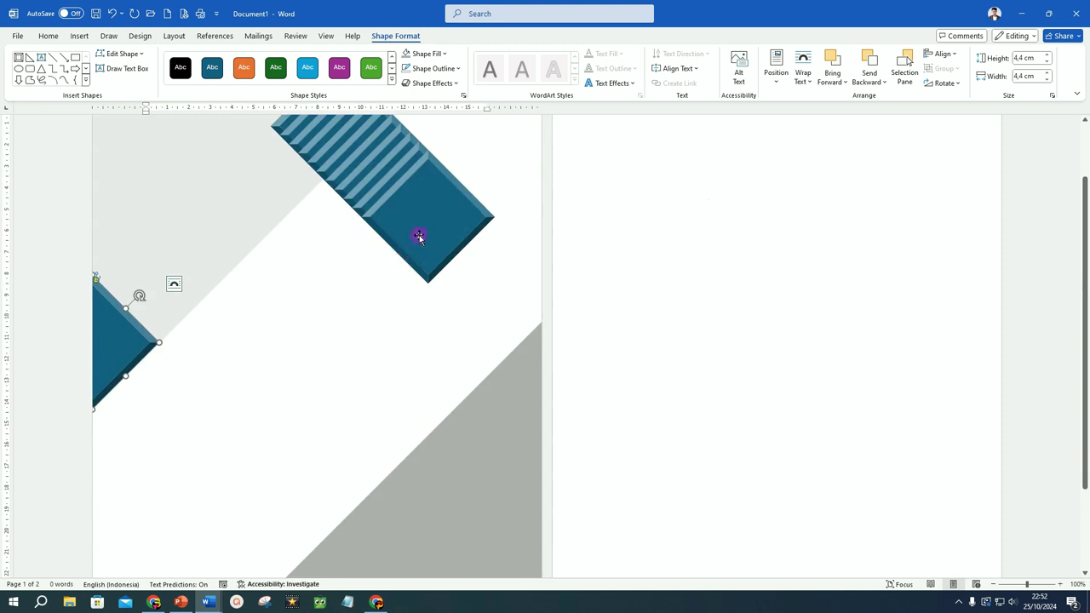
{"action": "left_click_drag", "start_coordinate": [419, 237], "coordinate": [151, 434]}
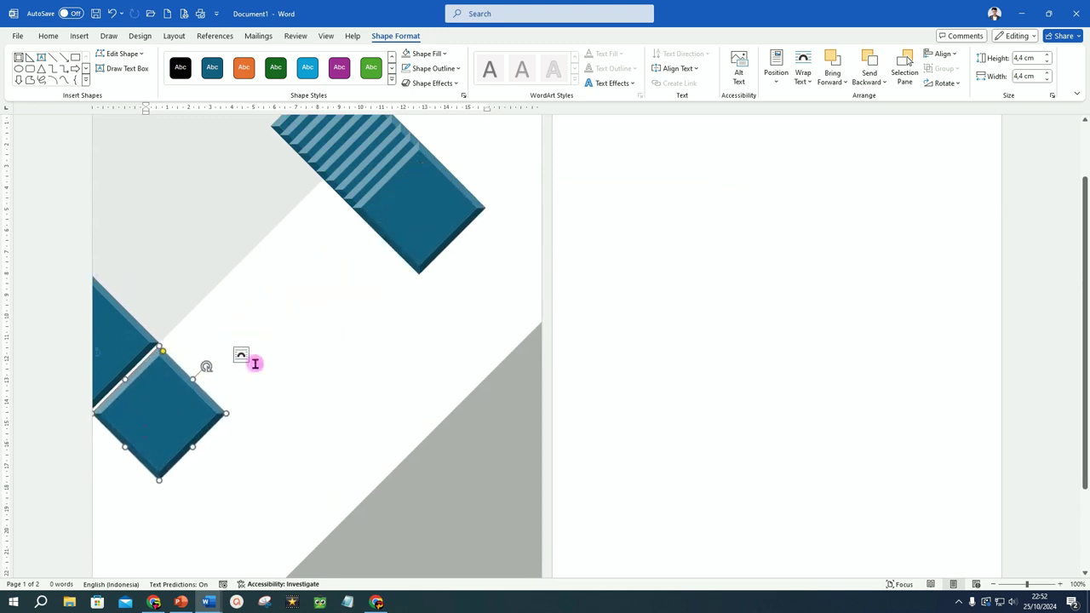
{"action": "left_click_drag", "start_coordinate": [441, 228], "coordinate": [176, 287]}
{"action": "mouse_move", "coordinate": [425, 199]}
{"action": "left_mouse_down"}
{"action": "mouse_move", "coordinate": [389, 258]}
{"action": "mouse_move", "coordinate": [246, 339]}
{"action": "left_mouse_up"}
{"action": "scroll", "coordinate": [247, 339], "scroll_direction": "up", "scroll_amount": 4, "text": "ctrl"}
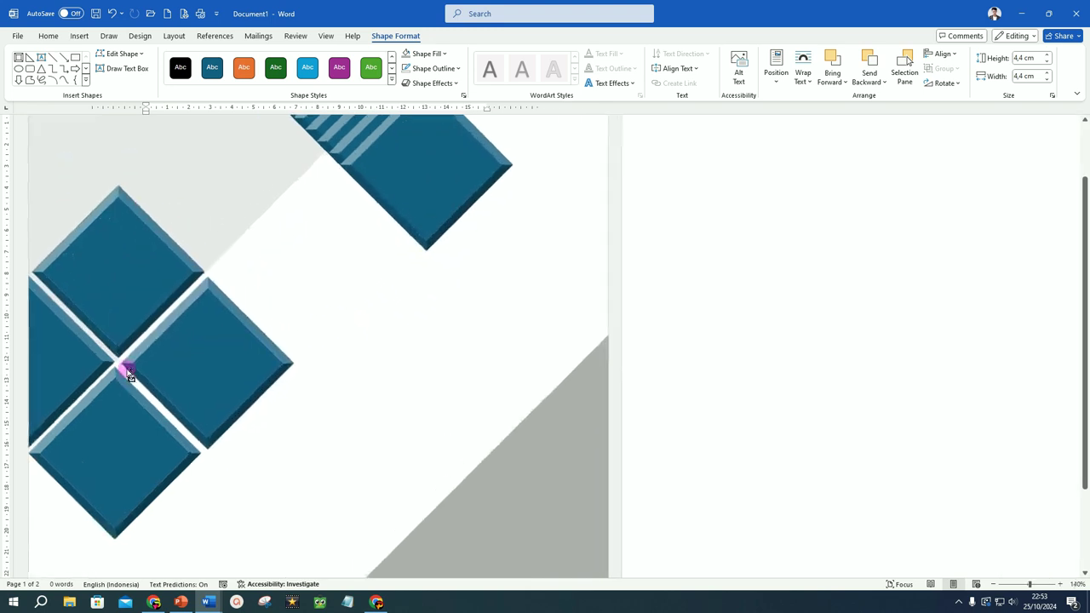
{"action": "scroll", "coordinate": [128, 374], "scroll_direction": "up", "scroll_amount": 4, "text": "ctrl"}
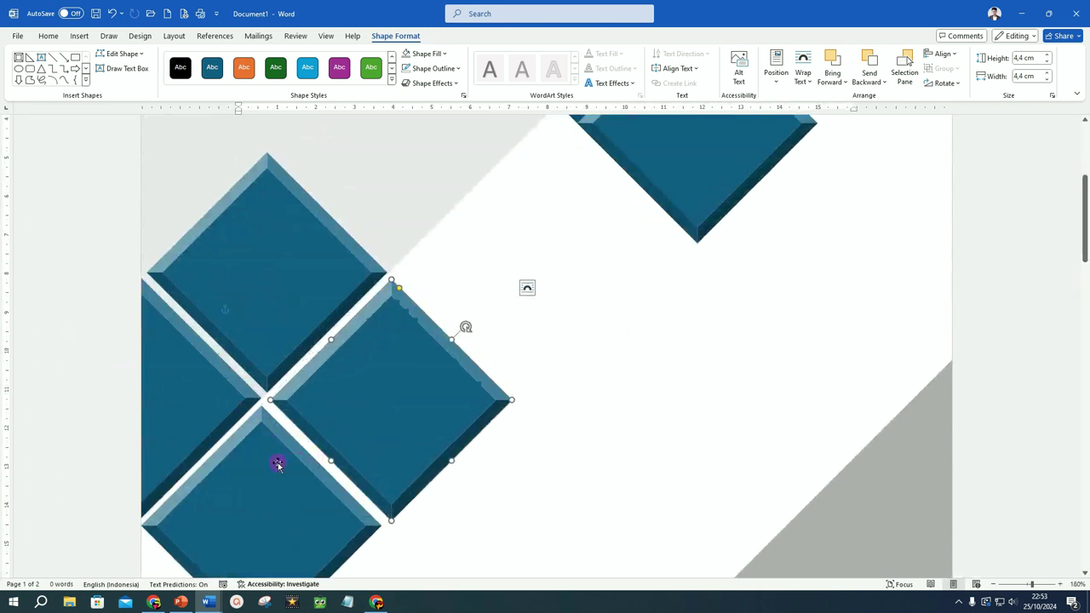
{"action": "scroll", "coordinate": [360, 319], "scroll_direction": "down", "scroll_amount": 2}
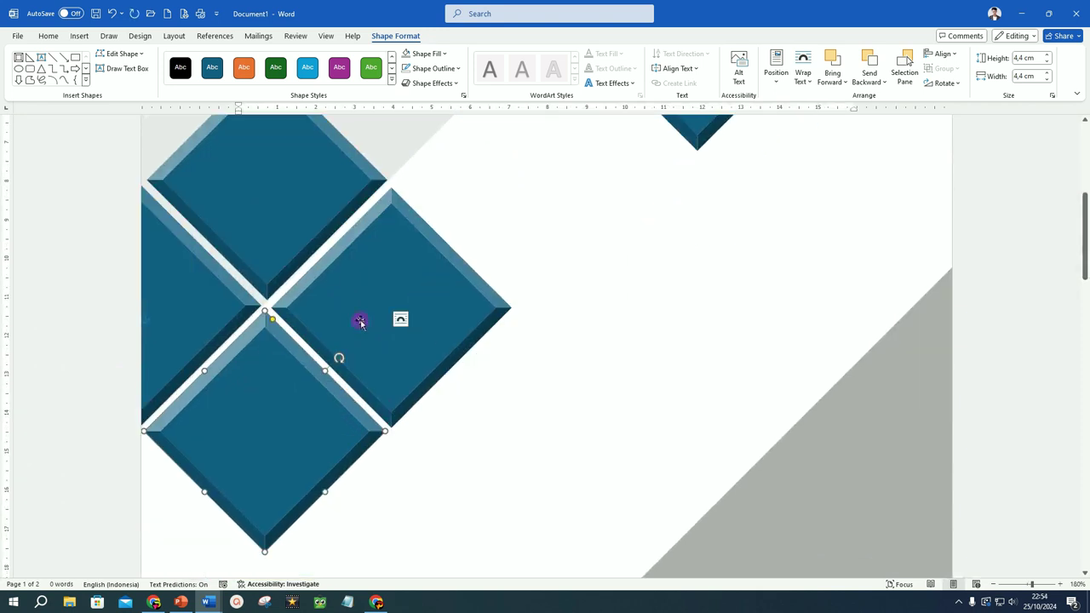
{"action": "left_click_drag", "start_coordinate": [391, 306], "coordinate": [389, 304]}
{"action": "left_click", "coordinate": [611, 259]}
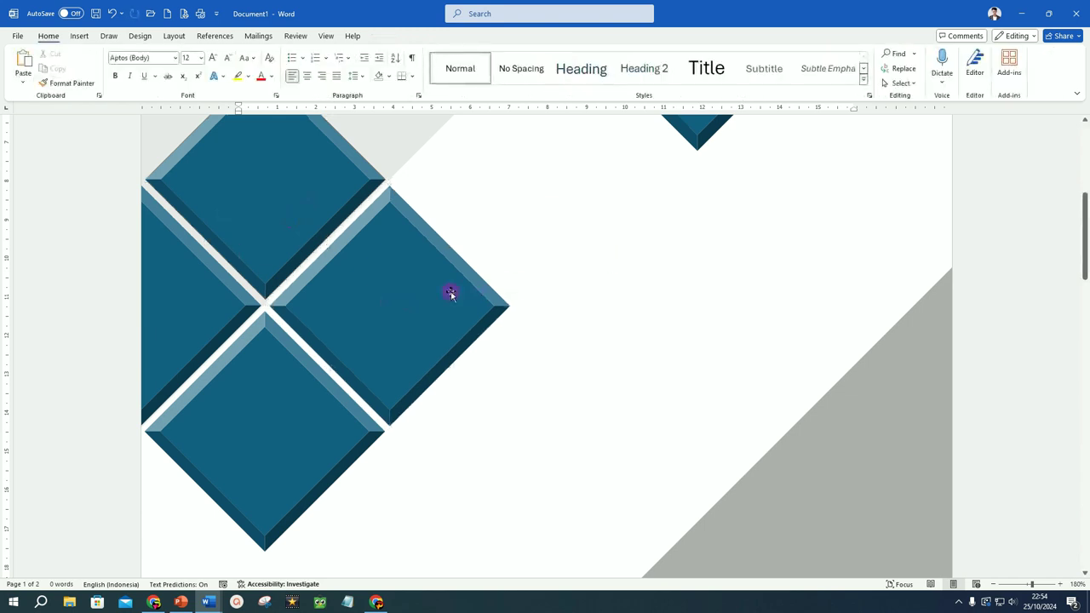
{"action": "left_click", "coordinate": [415, 292]}
{"action": "left_click", "coordinate": [600, 285]}
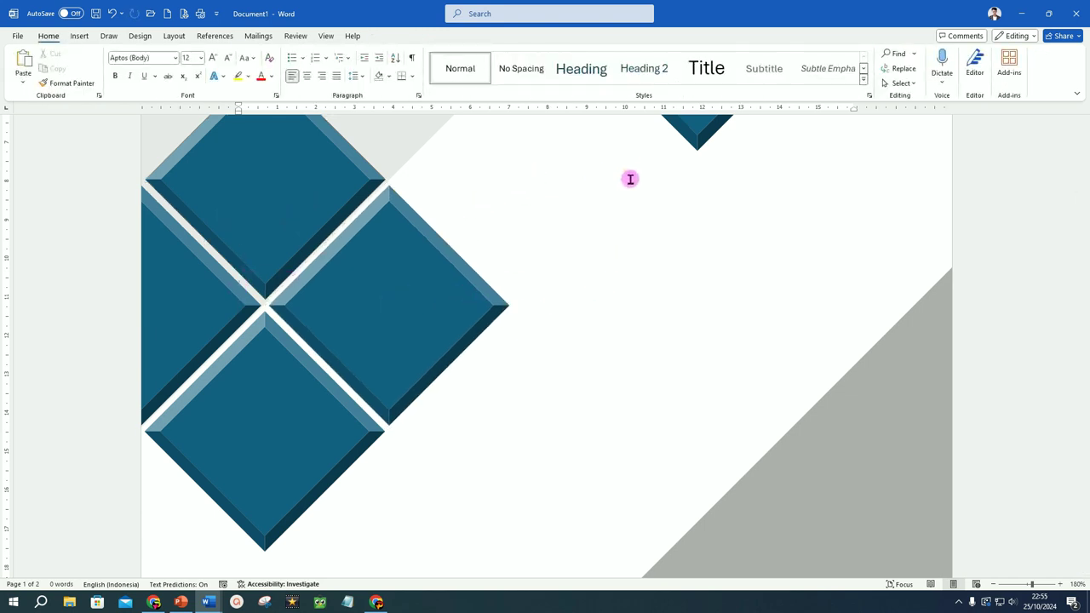
Step: Drag four more diamonds from the stack to just below the cluster
{"action": "scroll", "coordinate": [630, 179], "scroll_direction": "down", "scroll_amount": 3, "text": "ctrl"}
{"action": "scroll", "coordinate": [630, 178], "scroll_direction": "down", "scroll_amount": 1, "text": "ctrl"}
{"action": "scroll", "coordinate": [631, 179], "scroll_direction": "down", "scroll_amount": 5, "text": "ctrl"}
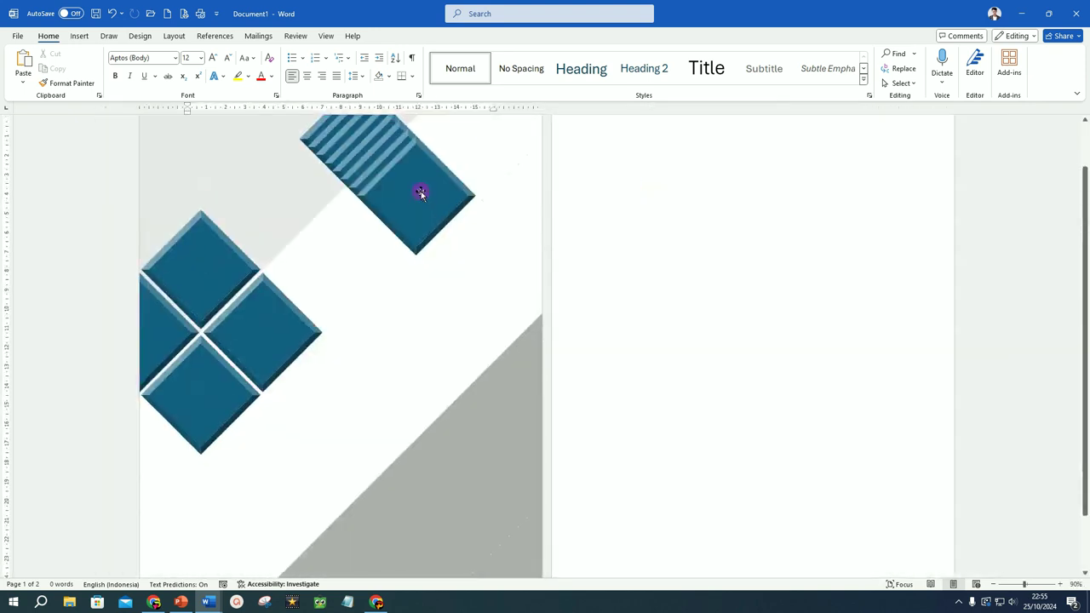
{"action": "left_click_drag", "start_coordinate": [418, 187], "coordinate": [267, 451]}
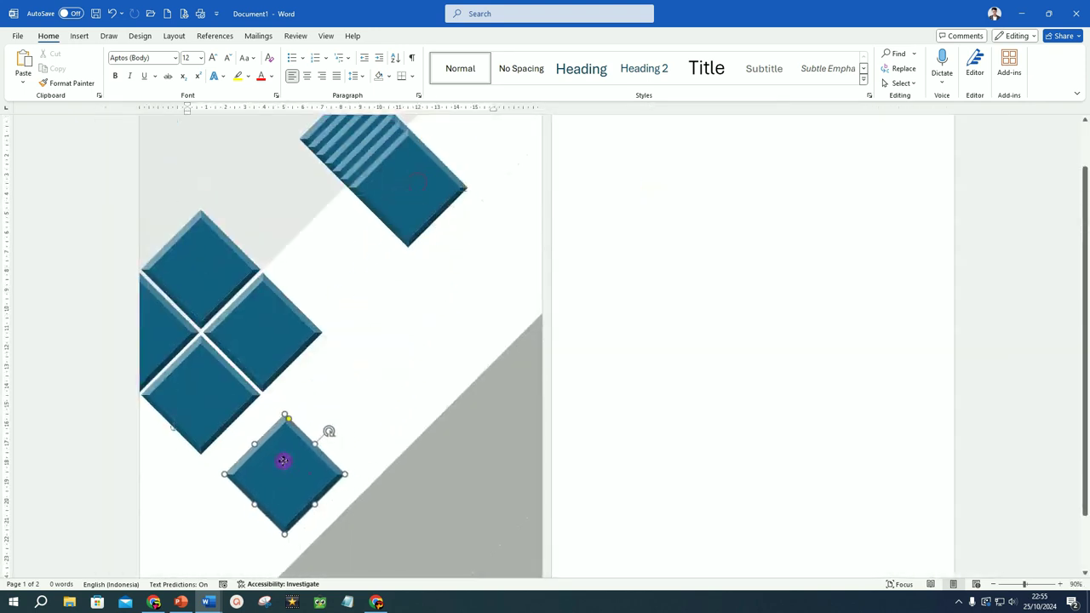
{"action": "left_click_drag", "start_coordinate": [380, 237], "coordinate": [316, 536]}
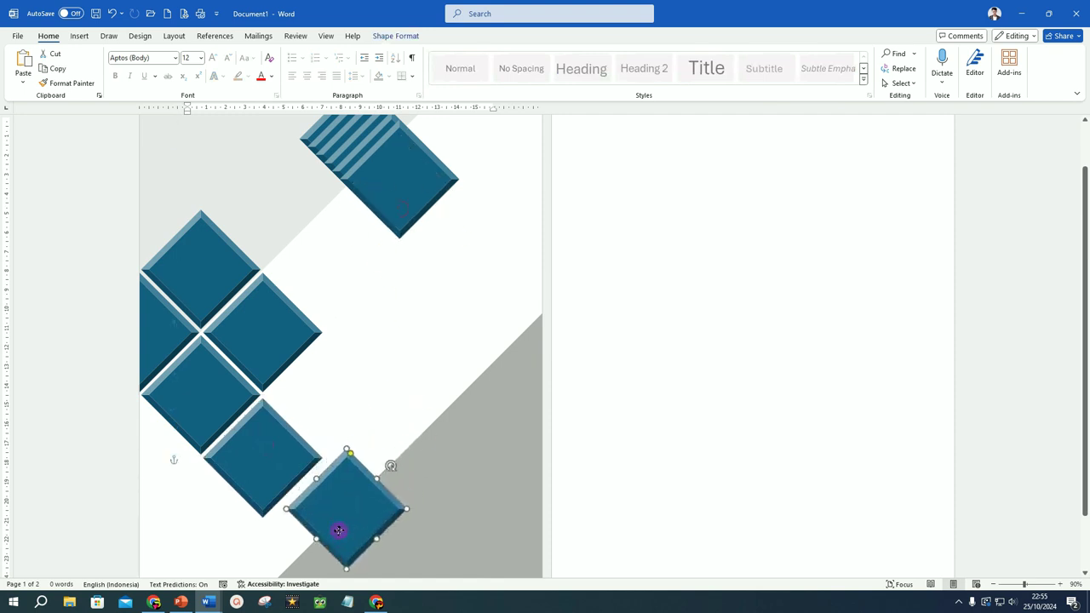
{"action": "left_click_drag", "start_coordinate": [377, 216], "coordinate": [202, 520]}
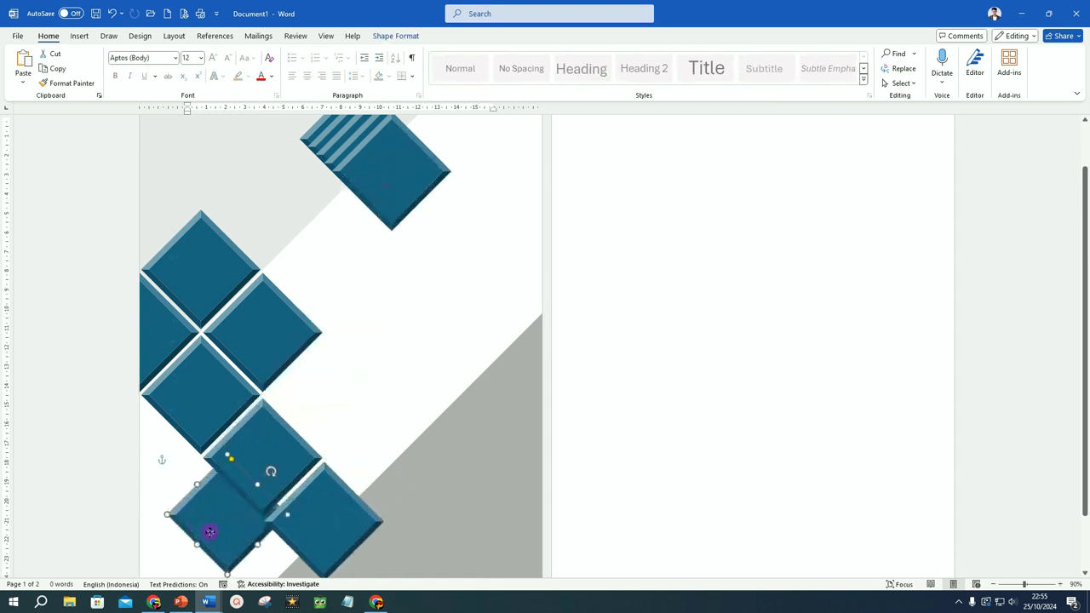
{"action": "left_click_drag", "start_coordinate": [412, 173], "coordinate": [263, 522]}
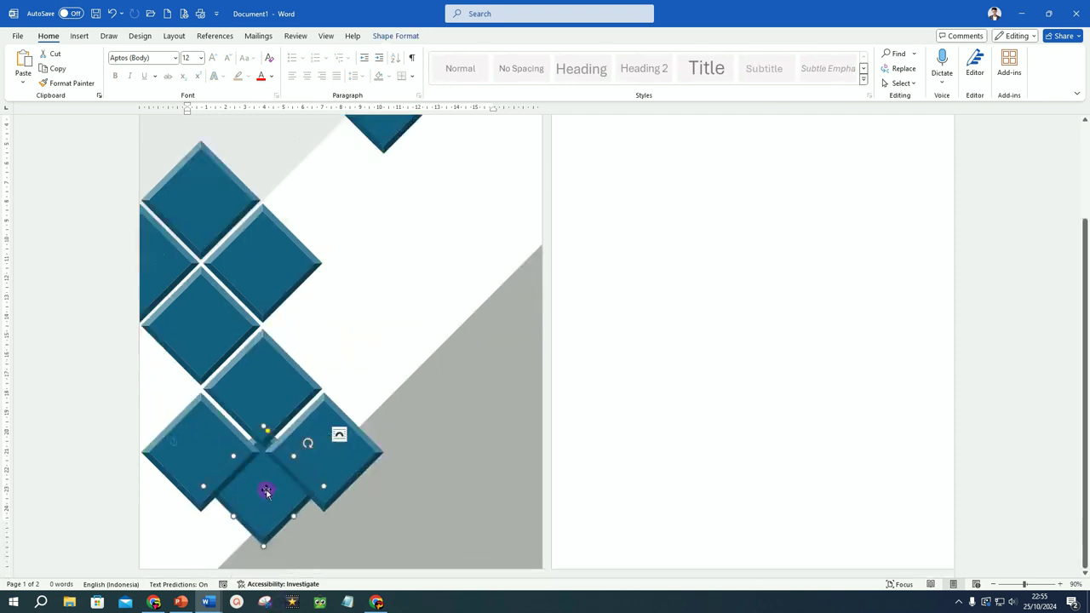
Step: Place the remaining diamonds stepping down to the page's bottom-left corner
{"action": "left_click_drag", "start_coordinate": [395, 173], "coordinate": [170, 204]}
{"action": "scroll", "coordinate": [380, 209], "scroll_direction": "up", "scroll_amount": 1}
{"action": "mouse_move", "coordinate": [380, 209]}
{"action": "left_mouse_down"}
{"action": "mouse_move", "coordinate": [287, 213]}
{"action": "mouse_move", "coordinate": [206, 197]}
{"action": "left_mouse_up"}
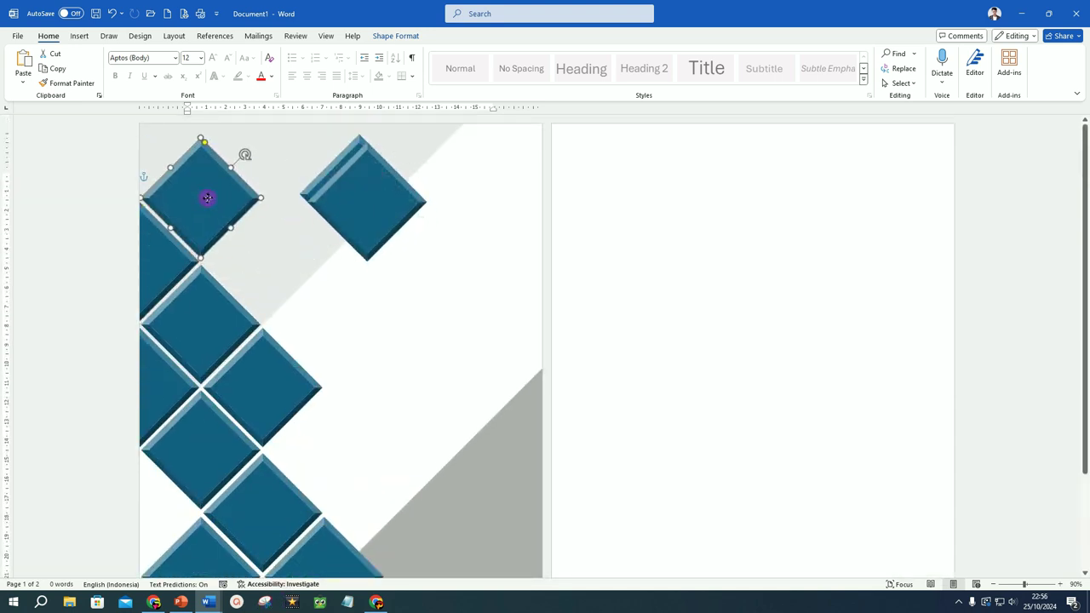
{"action": "scroll", "coordinate": [363, 211], "scroll_direction": "down", "scroll_amount": 3}
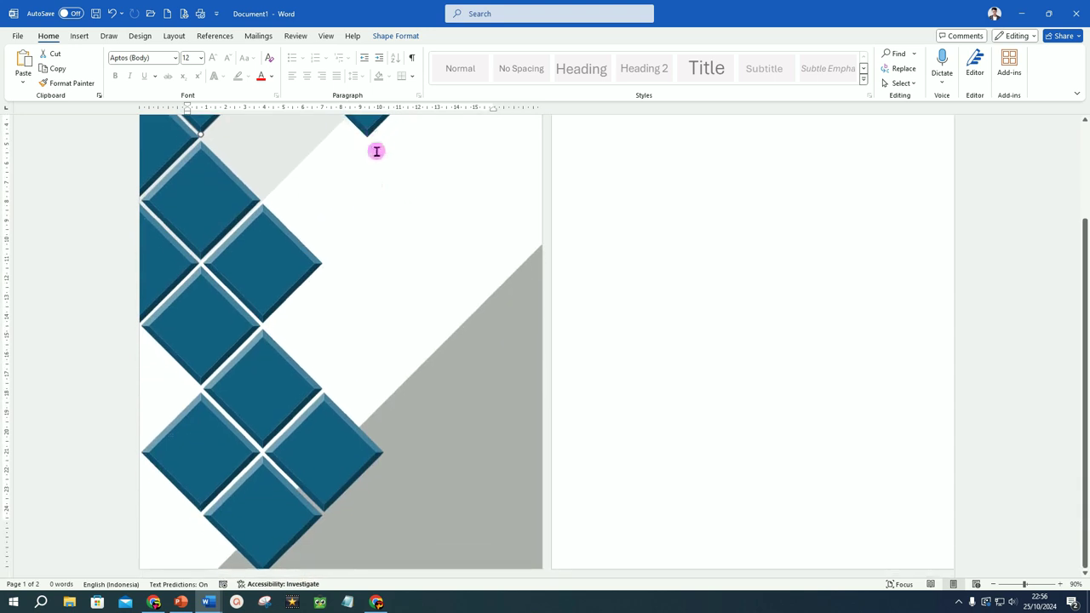
{"action": "scroll", "coordinate": [376, 151], "scroll_direction": "up", "scroll_amount": 2}
{"action": "mouse_move", "coordinate": [380, 165]}
{"action": "left_mouse_down"}
{"action": "mouse_move", "coordinate": [380, 273]}
{"action": "mouse_move", "coordinate": [455, 545]}
{"action": "mouse_move", "coordinate": [409, 579]}
{"action": "mouse_move", "coordinate": [397, 574]}
{"action": "mouse_move", "coordinate": [361, 122]}
{"action": "mouse_move", "coordinate": [353, 195]}
{"action": "mouse_move", "coordinate": [273, 488]}
{"action": "mouse_move", "coordinate": [387, 422]}
{"action": "left_mouse_up"}
{"action": "scroll", "coordinate": [443, 392], "scroll_direction": "down", "scroll_amount": 2}
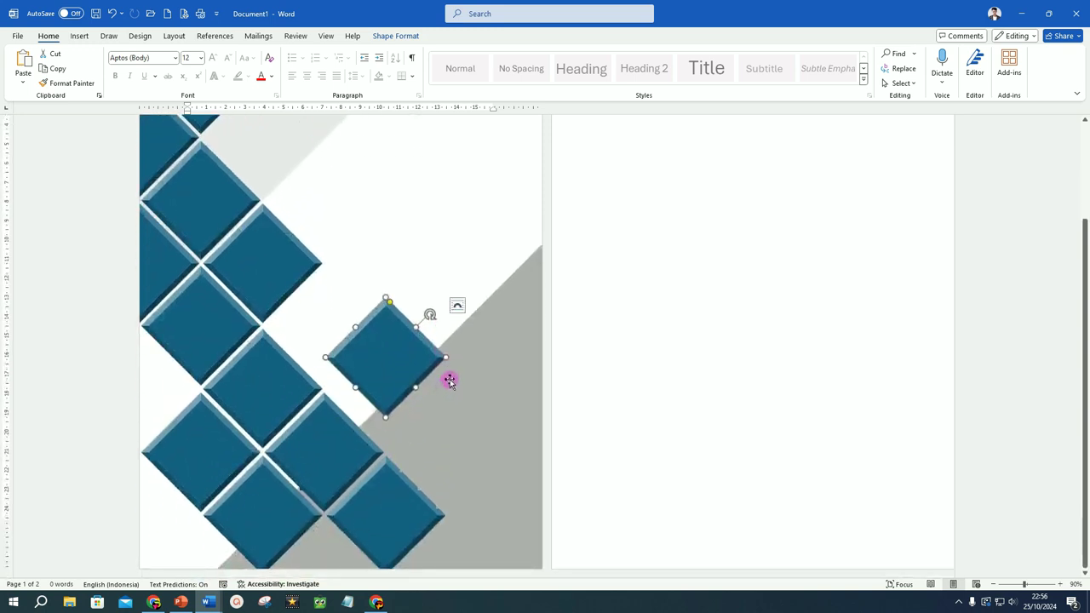
{"action": "left_click_drag", "start_coordinate": [401, 348], "coordinate": [216, 564]}
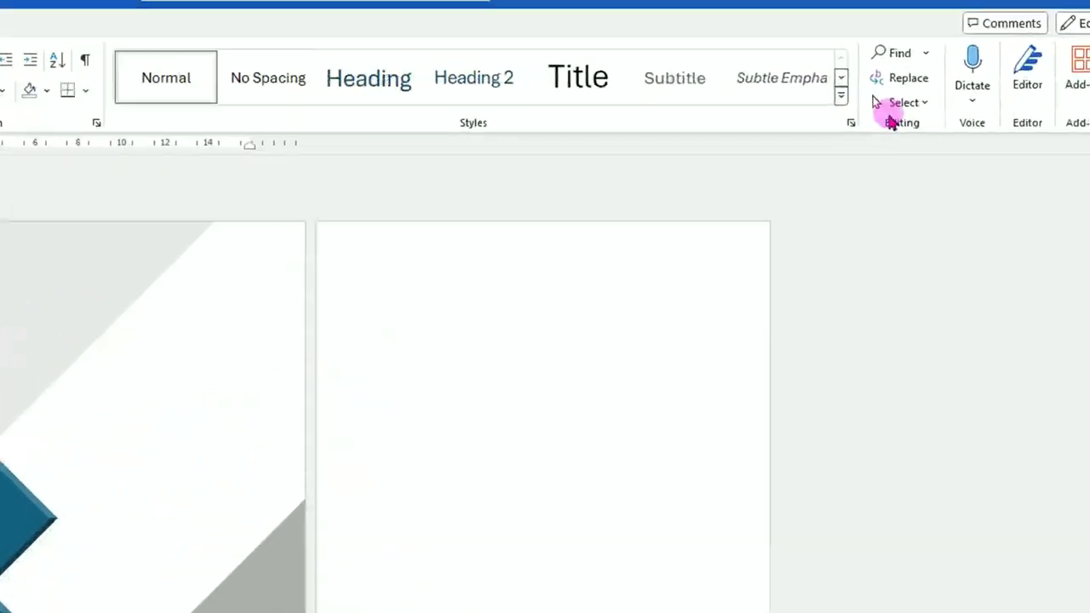
{"action": "left_click", "coordinate": [917, 119]}
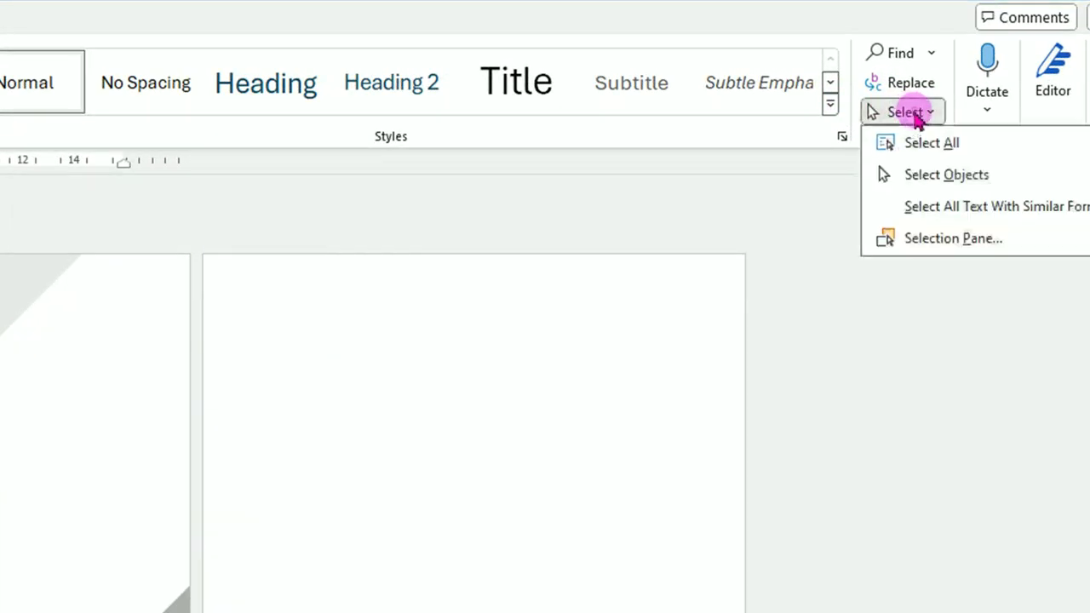
Step: Select the lower diamond tiles using Select Objects and Ctrl+click additions
{"action": "left_click", "coordinate": [946, 180]}
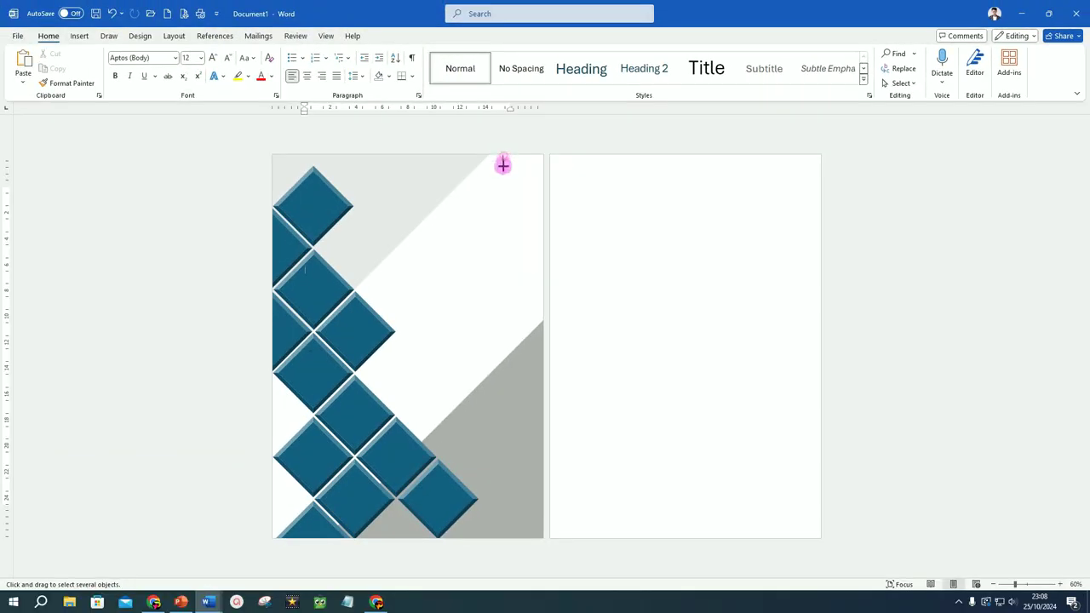
{"action": "mouse_move", "coordinate": [498, 244]}
{"action": "left_mouse_down"}
{"action": "mouse_move", "coordinate": [413, 608]}
{"action": "mouse_move", "coordinate": [186, 607]}
{"action": "left_mouse_up"}
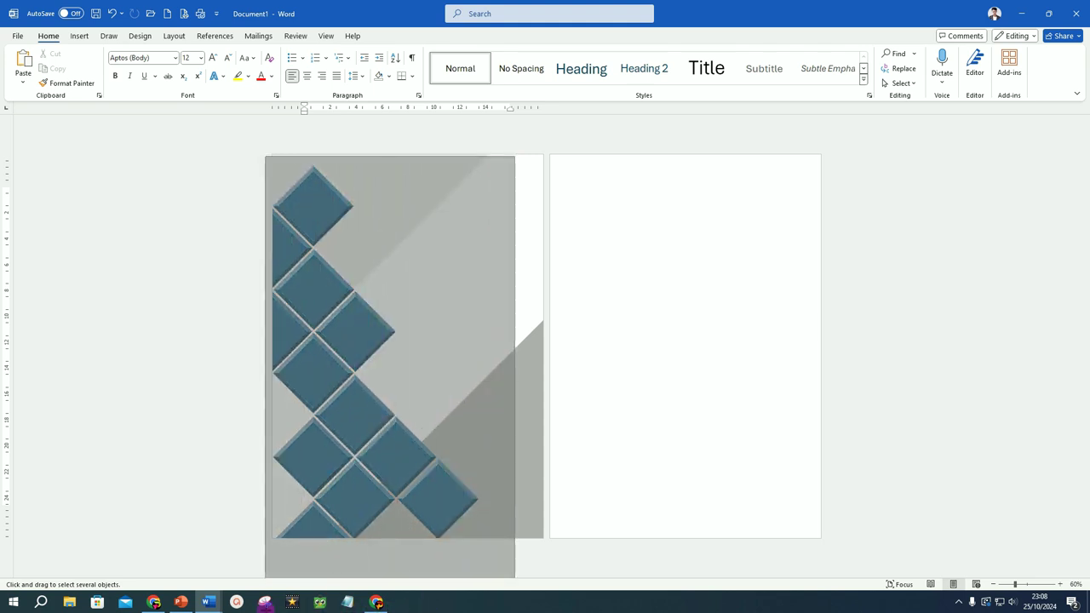
{"action": "left_click_drag", "start_coordinate": [186, 587], "coordinate": [186, 587]}
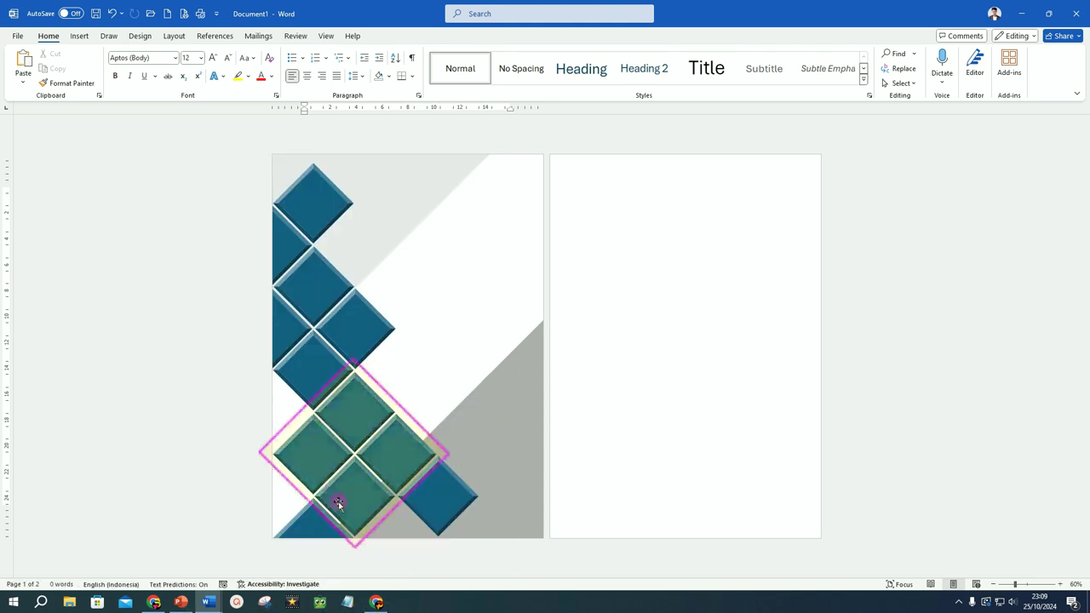
{"action": "left_click", "coordinate": [357, 407]}
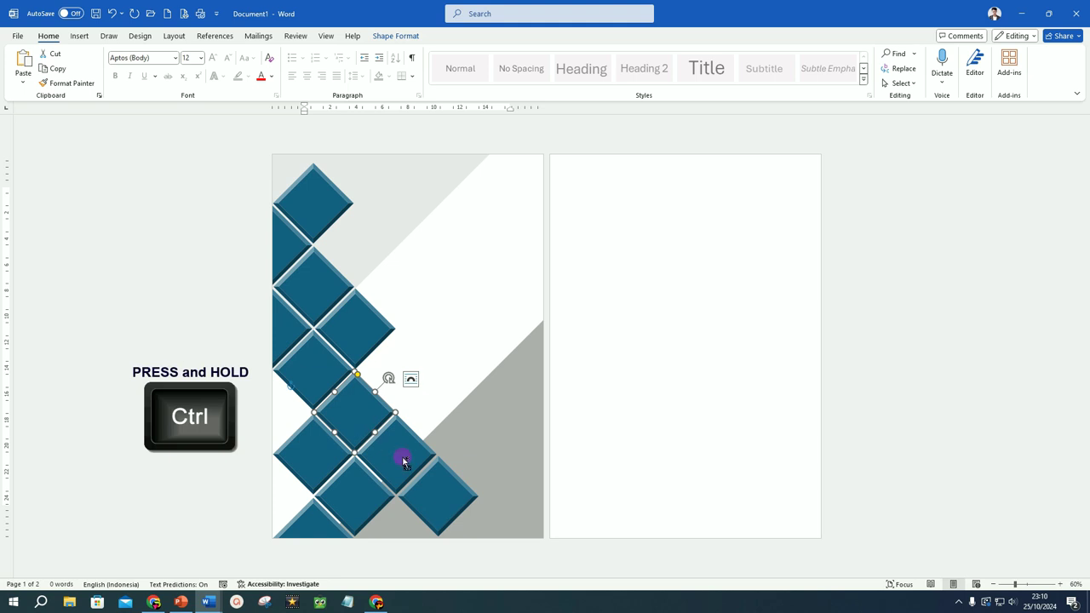
{"action": "left_click", "coordinate": [319, 458], "text": "ctrl"}
{"action": "scroll", "coordinate": [359, 432], "scroll_direction": "up", "scroll_amount": 4, "text": "ctrl"}
{"action": "scroll", "coordinate": [384, 458], "scroll_direction": "up", "scroll_amount": 4, "text": "ctrl"}
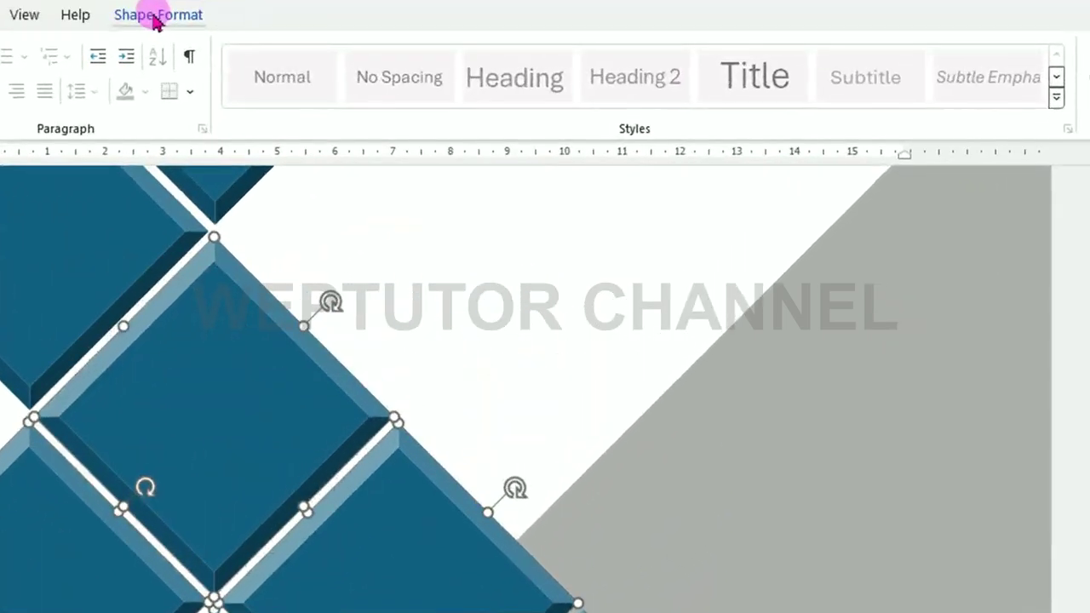
Step: Group the selected diamond tiles into a single object
{"action": "left_click", "coordinate": [155, 19]}
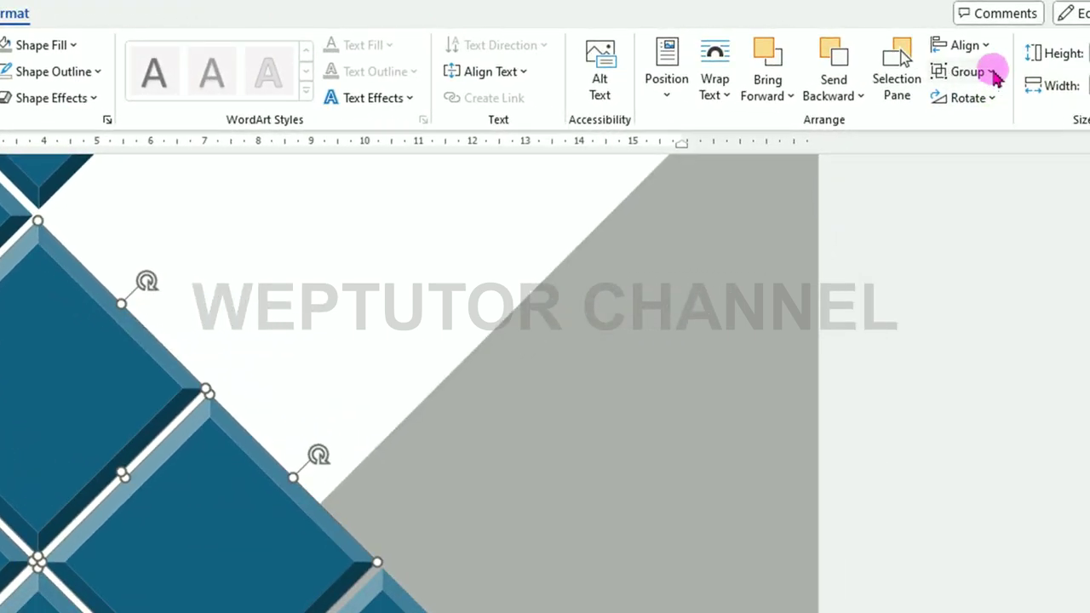
{"action": "left_click", "coordinate": [992, 73]}
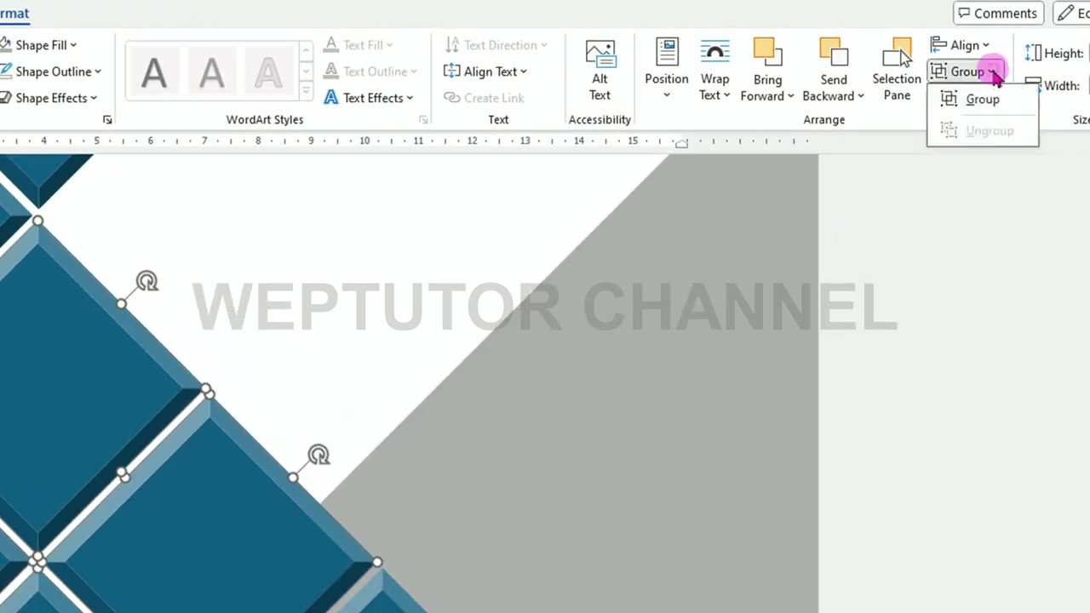
{"action": "left_click", "coordinate": [988, 102]}
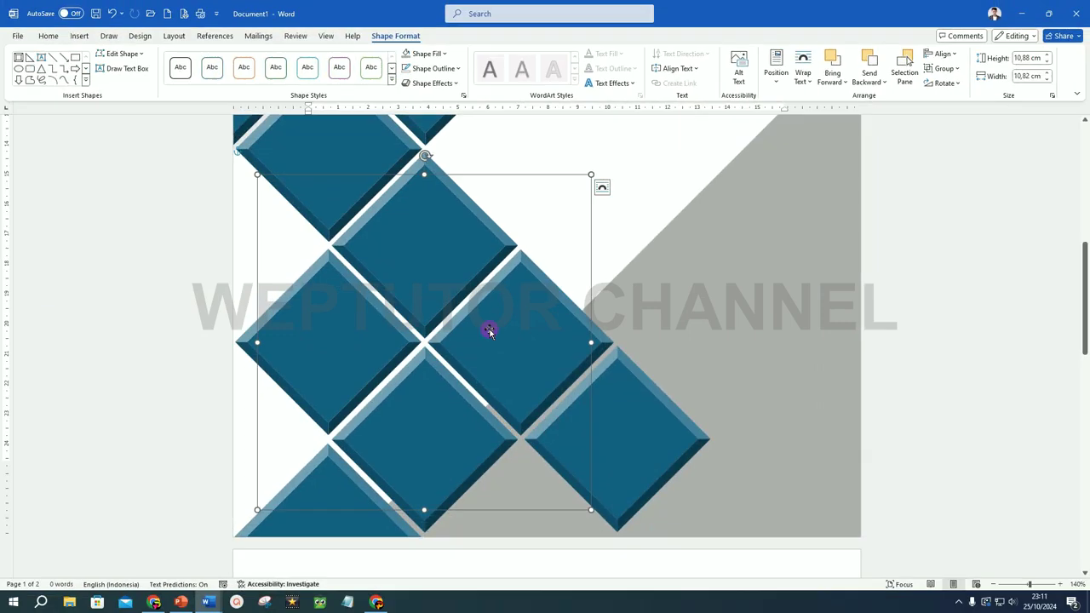
{"action": "right_click", "coordinate": [534, 307]}
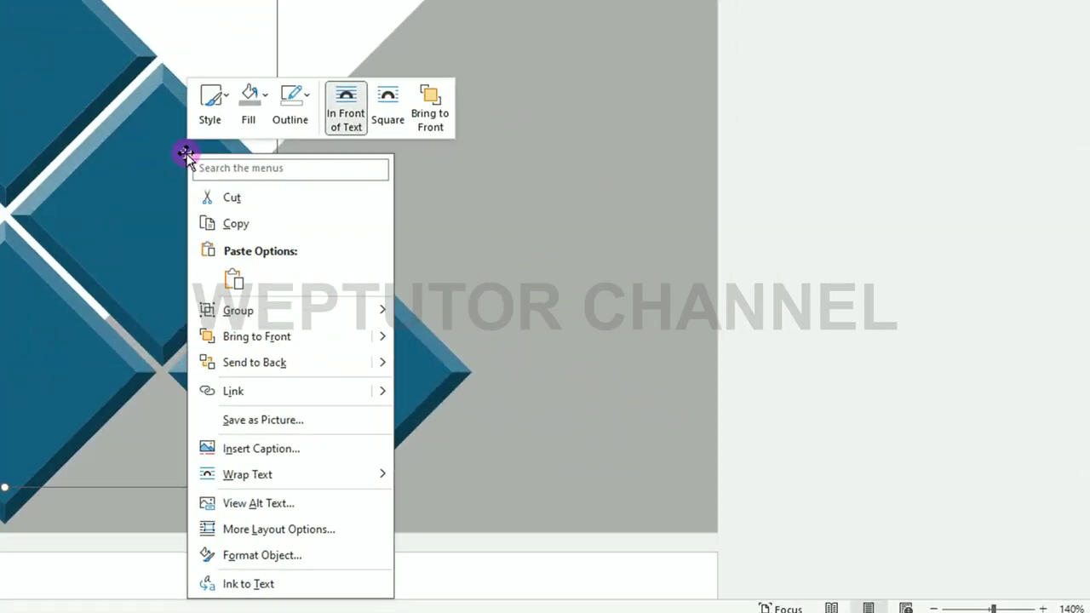
Step: Give the grouped diamond tiles a picture fill from Downloads using Prambanan-Temple-Tour-2
{"action": "left_click", "coordinate": [211, 558]}
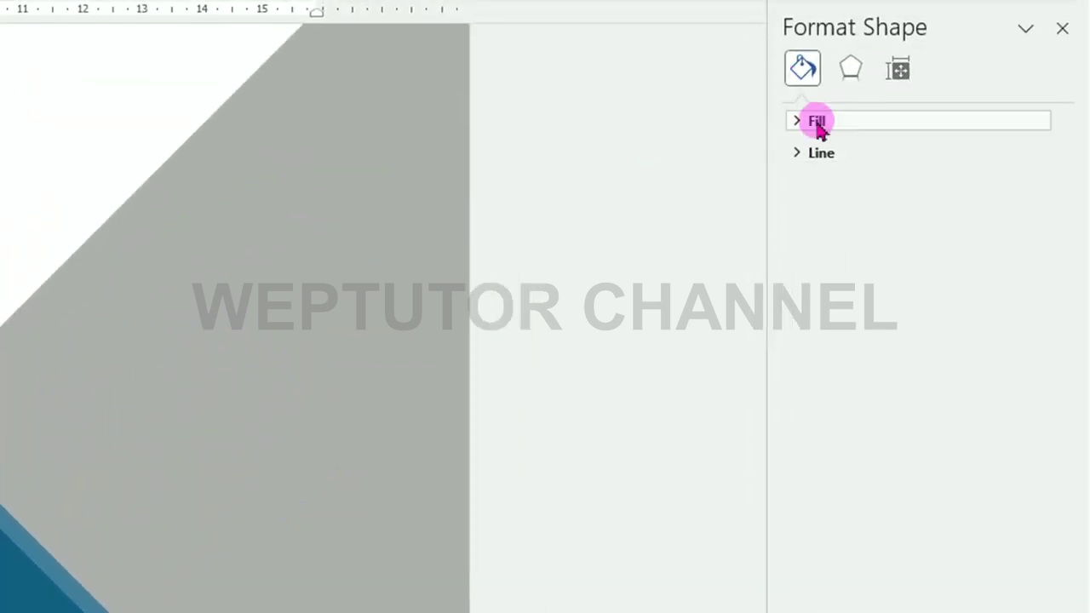
{"action": "left_click", "coordinate": [816, 121]}
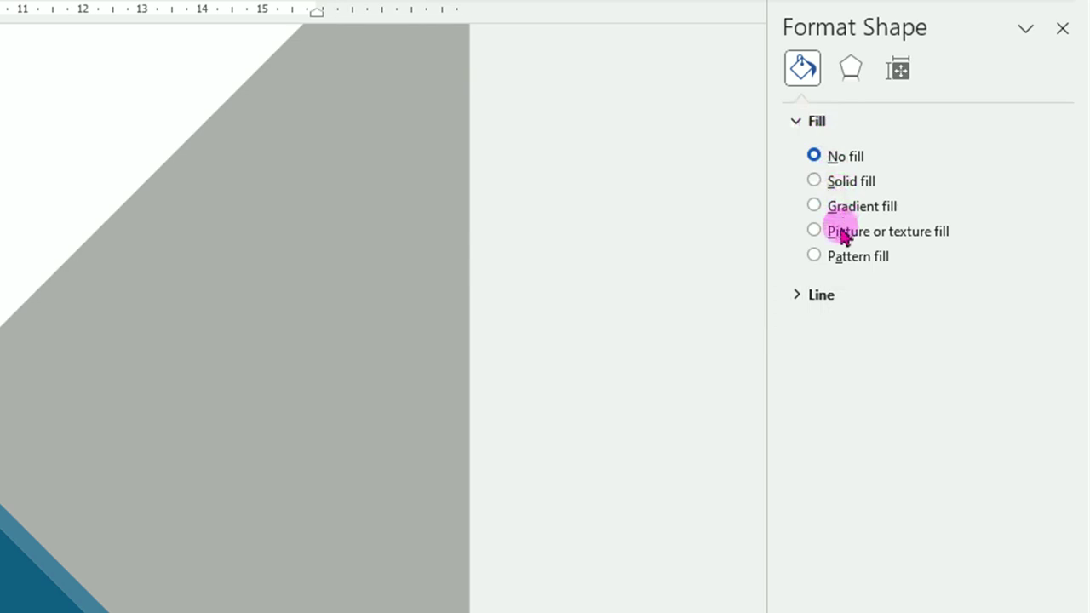
{"action": "left_click", "coordinate": [839, 237]}
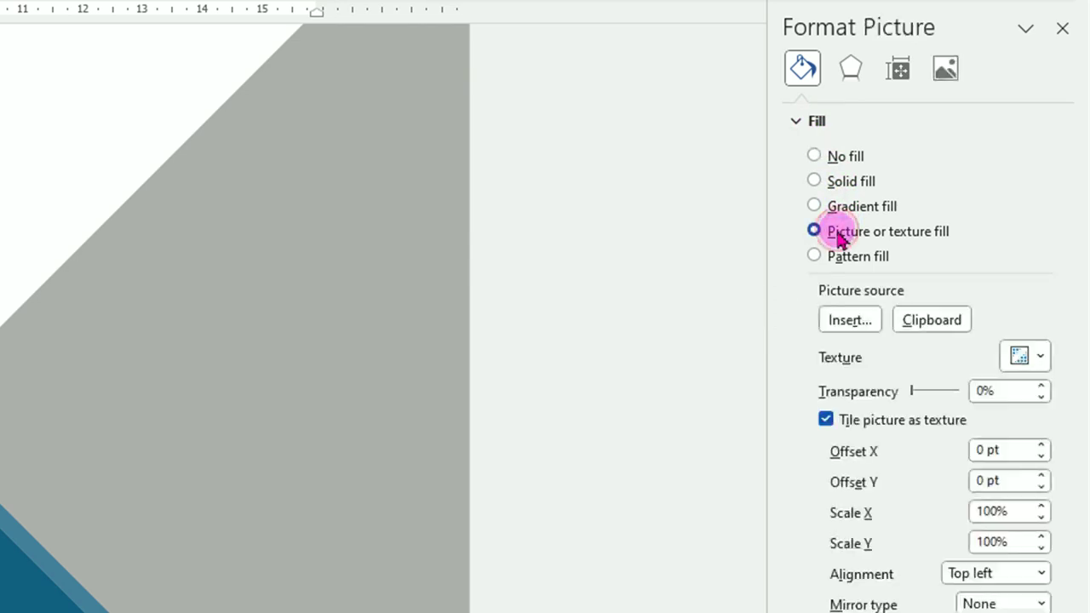
{"action": "left_click", "coordinate": [856, 328]}
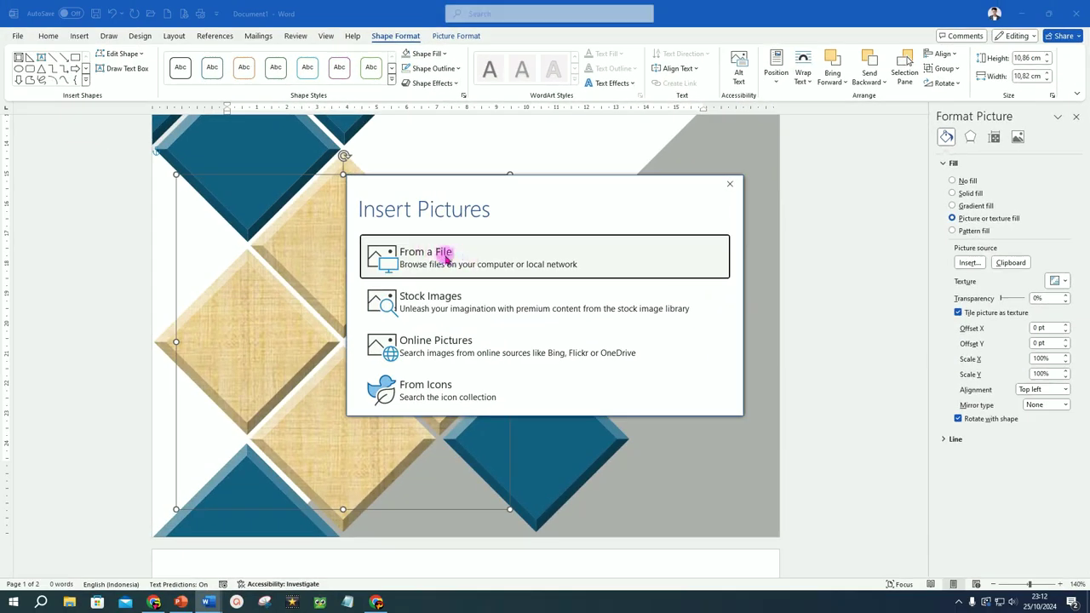
{"action": "left_click", "coordinate": [439, 257]}
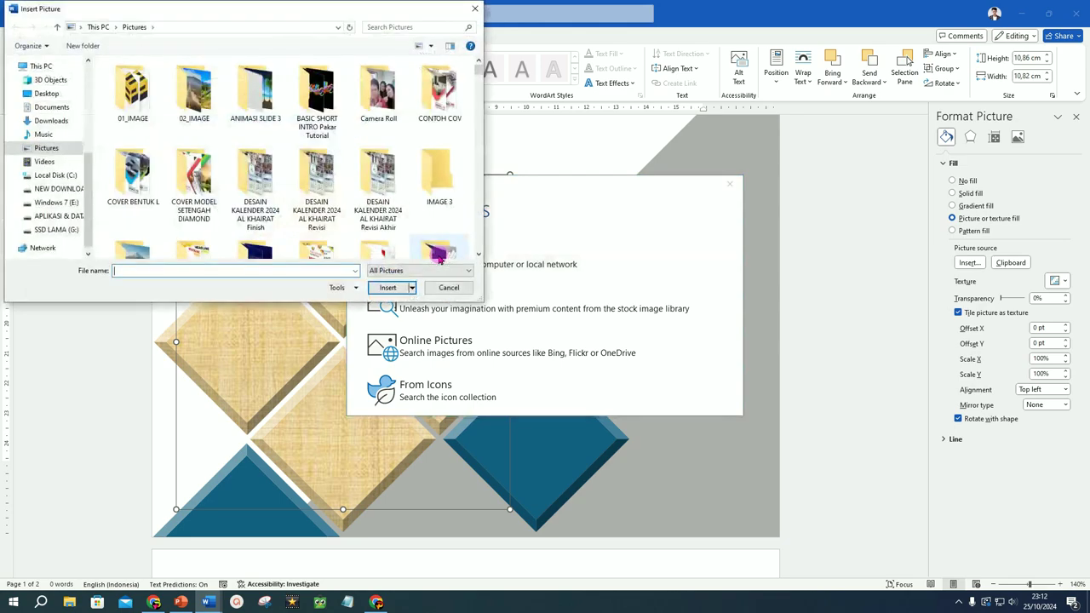
{"action": "left_click", "coordinate": [48, 120]}
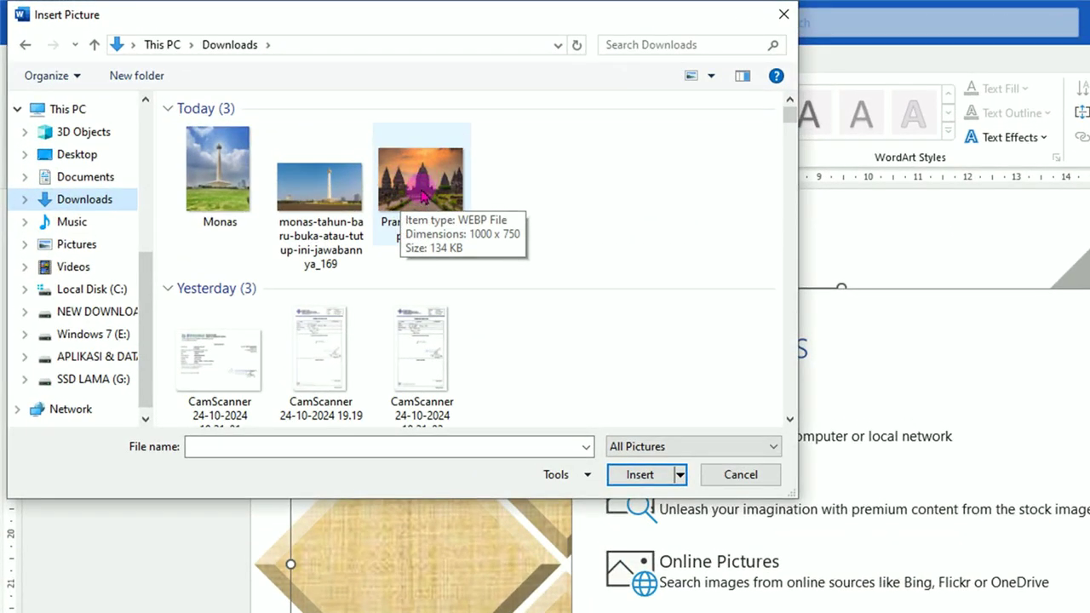
{"action": "left_click", "coordinate": [421, 194]}
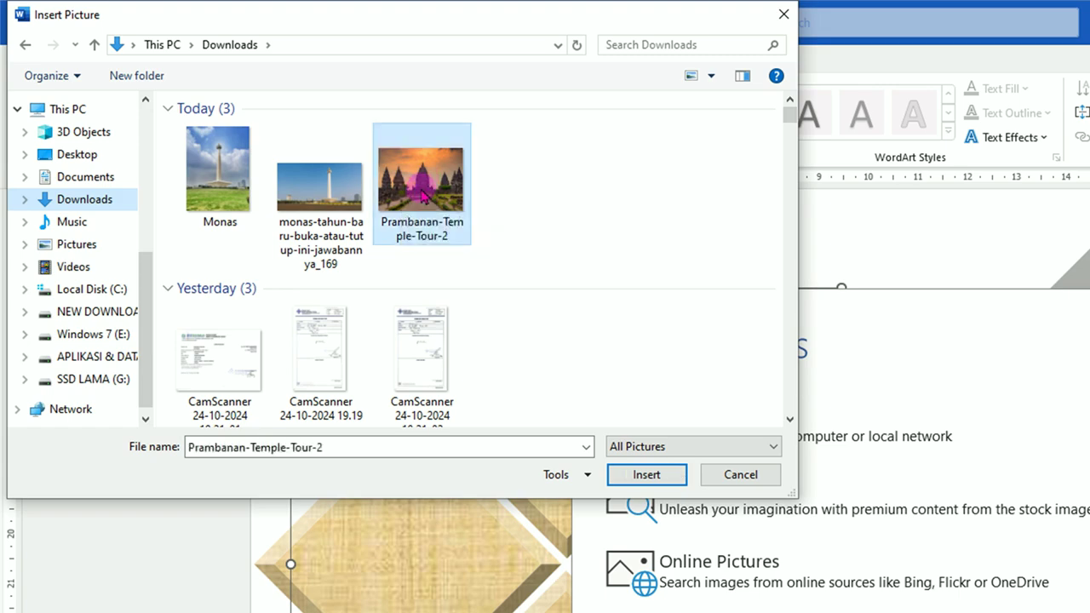
{"action": "left_click", "coordinate": [647, 474]}
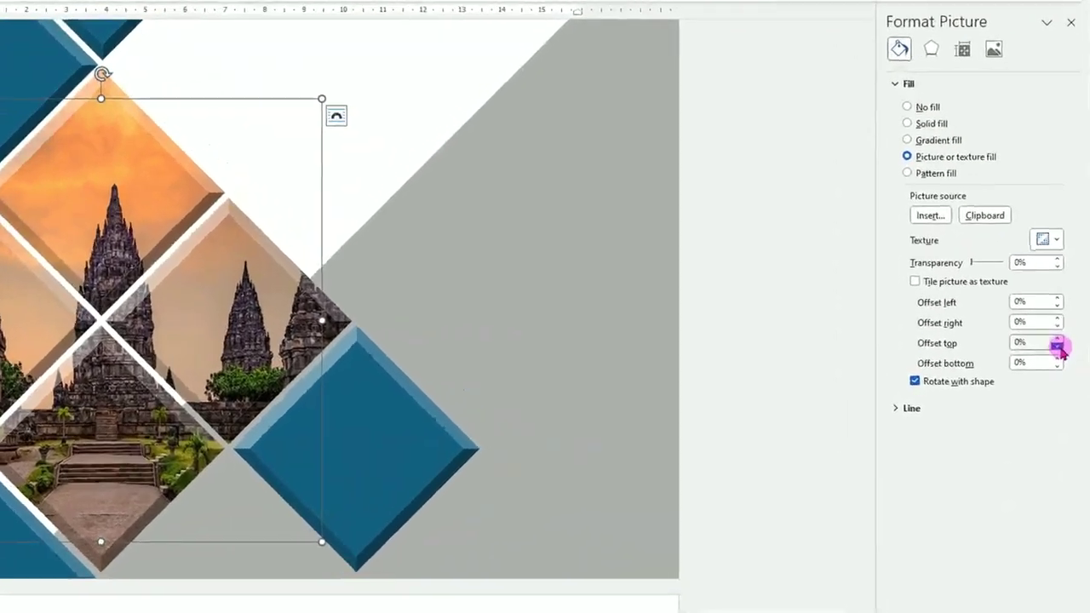
Step: Set the picture fill's Offset top to -7% and Offset left to -5%
{"action": "left_click", "coordinate": [1065, 363]}
{"action": "left_click", "coordinate": [1056, 345]}
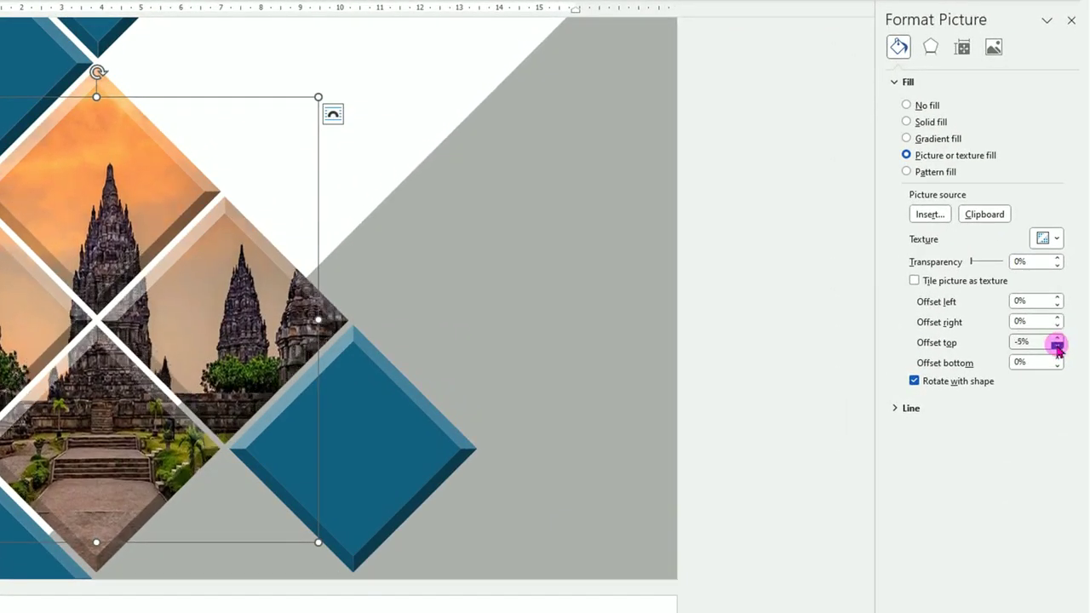
{"action": "left_click", "coordinate": [1057, 305]}
{"action": "left_click", "coordinate": [1057, 305]}
{"action": "left_click", "coordinate": [1057, 304]}
{"action": "left_click", "coordinate": [1057, 305]}
{"action": "left_click", "coordinate": [1057, 305]}
{"action": "scroll", "coordinate": [382, 238], "scroll_direction": "down", "scroll_amount": 1}
{"action": "scroll", "coordinate": [382, 243], "scroll_direction": "down", "scroll_amount": 2}
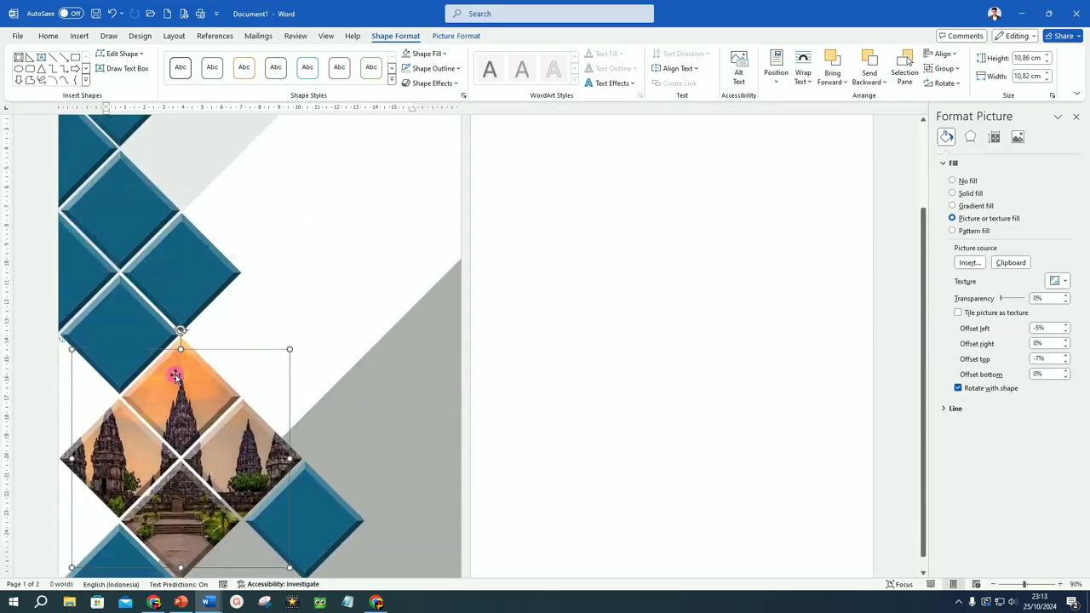
{"action": "scroll", "coordinate": [174, 375], "scroll_direction": "up", "scroll_amount": 3}
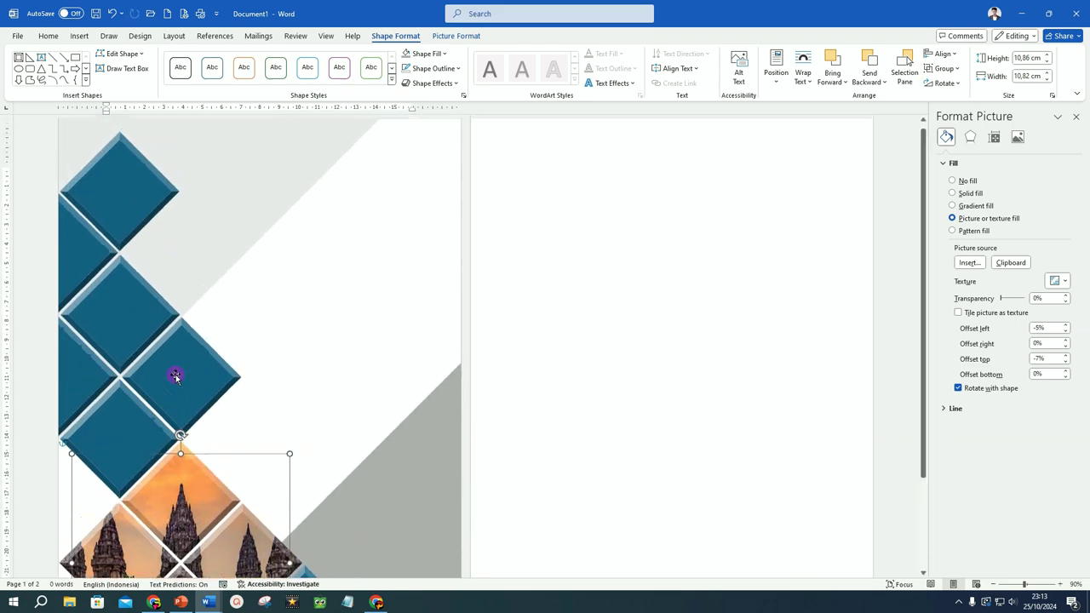
Step: Fill the top diamond with White
{"action": "left_click", "coordinate": [120, 174]}
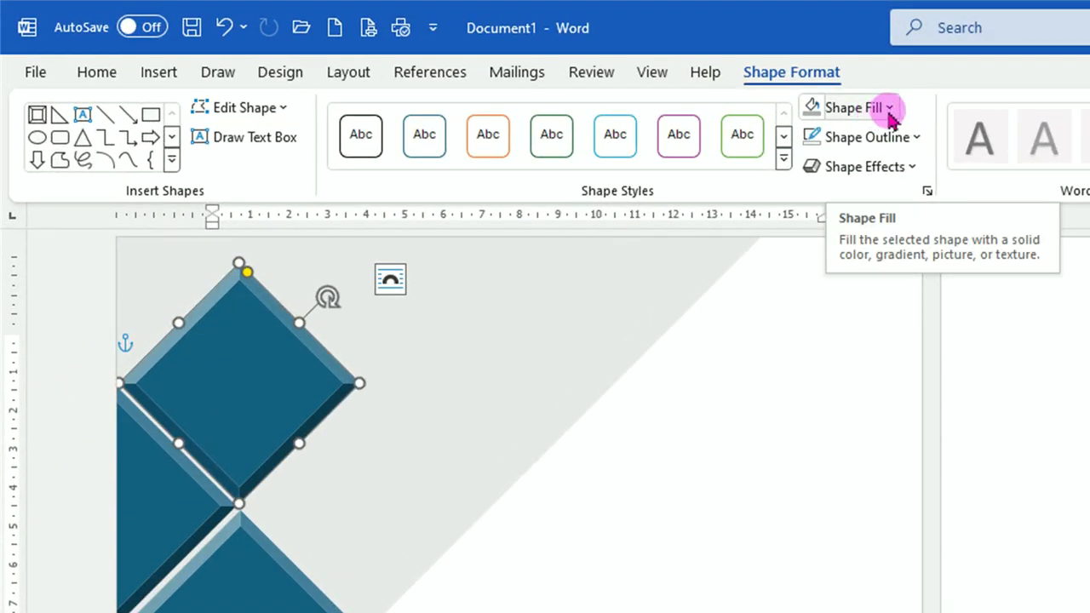
{"action": "left_click", "coordinate": [889, 109]}
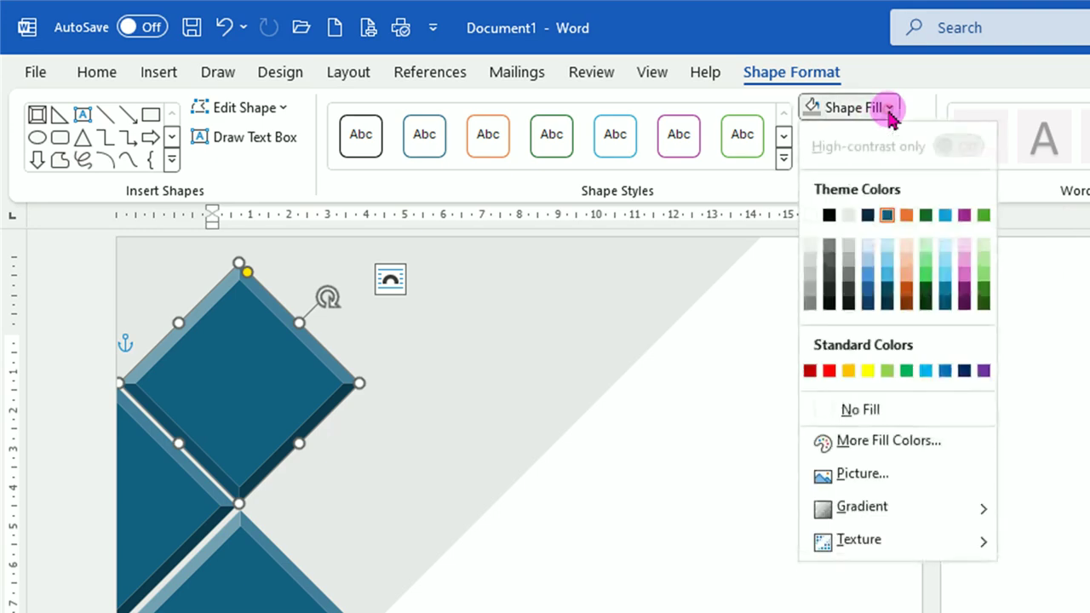
{"action": "left_click", "coordinate": [811, 216]}
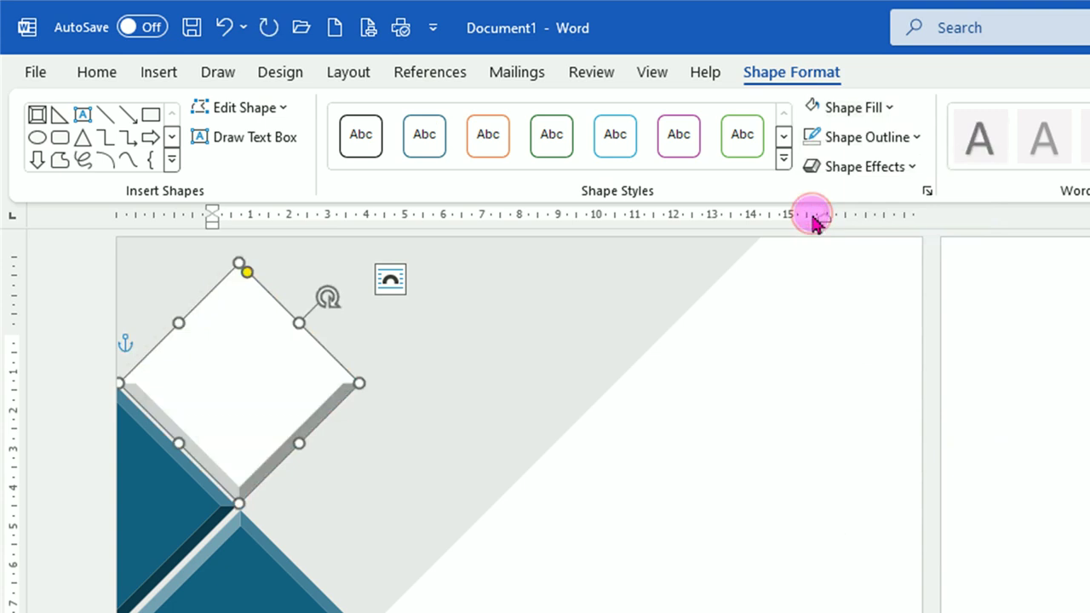
Step: Fill the diamond beneath it with Orange, Accent 2, Darker 25%
{"action": "left_click", "coordinate": [171, 508]}
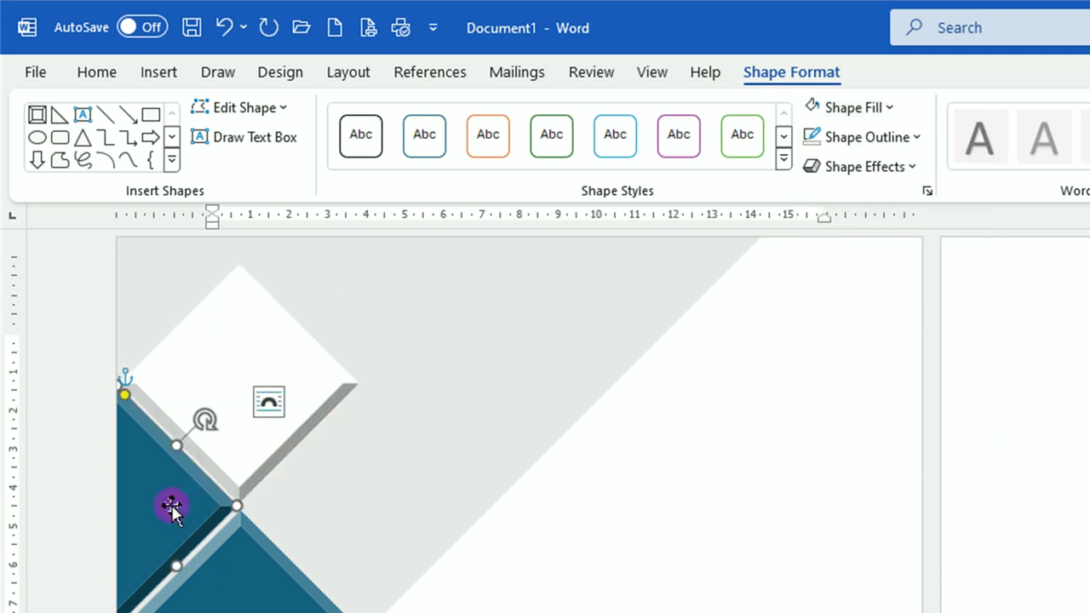
{"action": "left_click", "coordinate": [890, 108]}
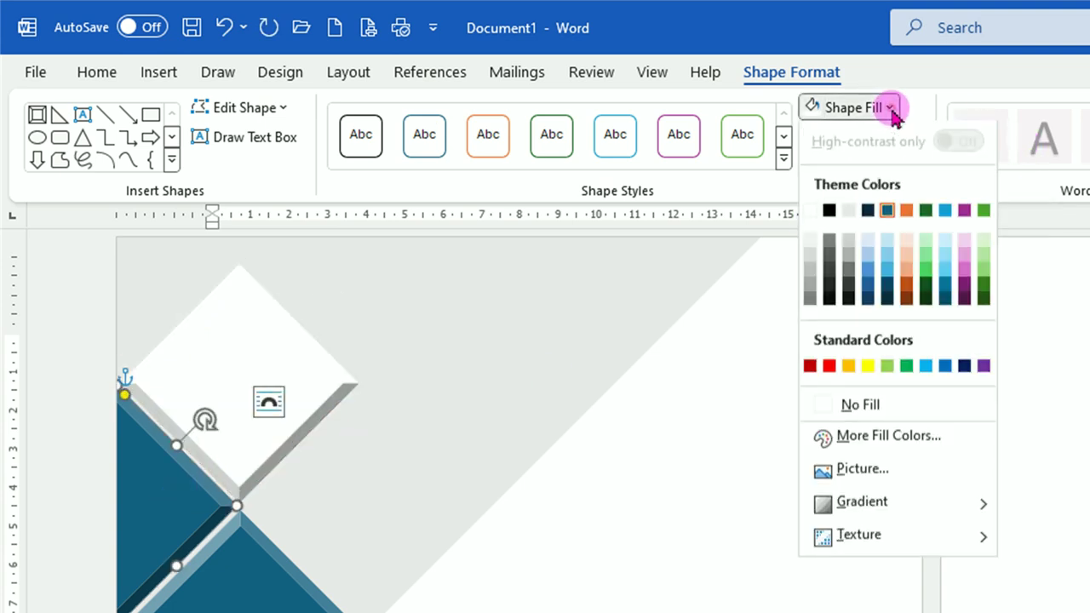
{"action": "left_click", "coordinate": [907, 305]}
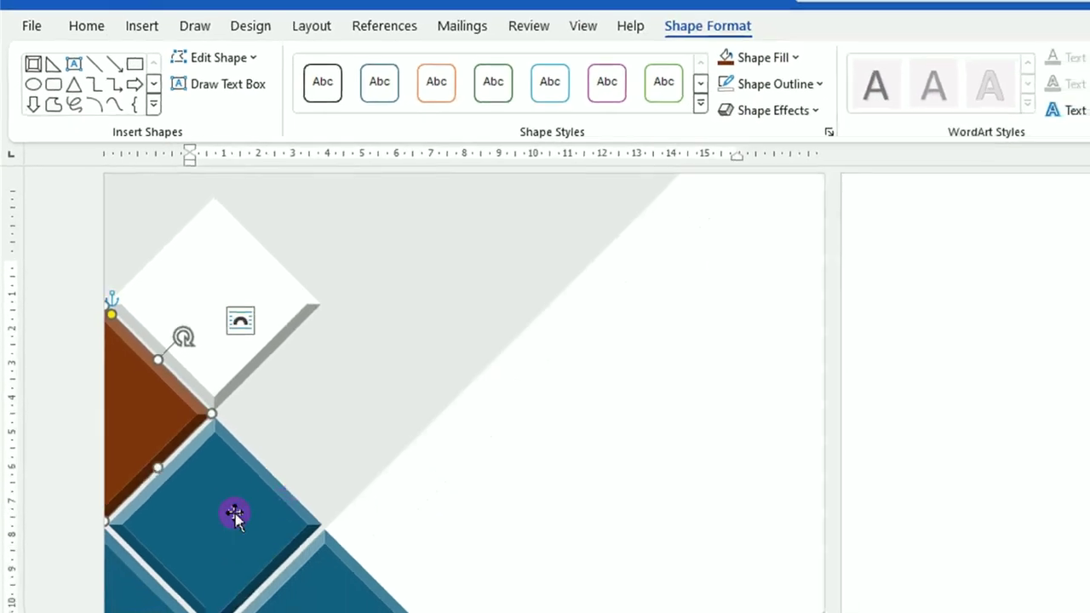
Step: Open More Fill Colors for the next blue diamond and move the Colors window left
{"action": "left_click", "coordinate": [230, 492]}
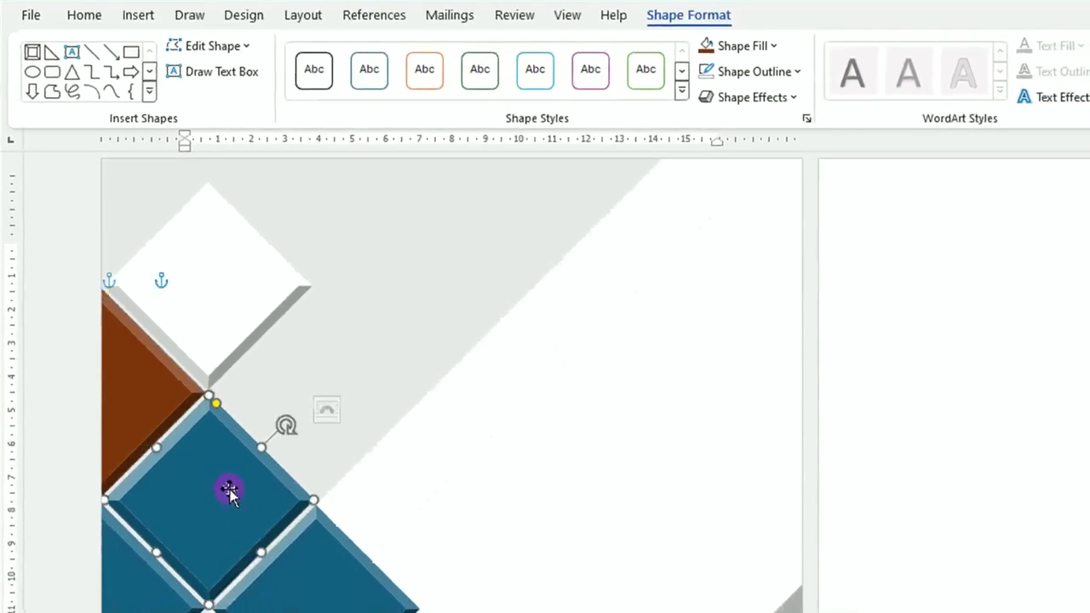
{"action": "left_click", "coordinate": [773, 46]}
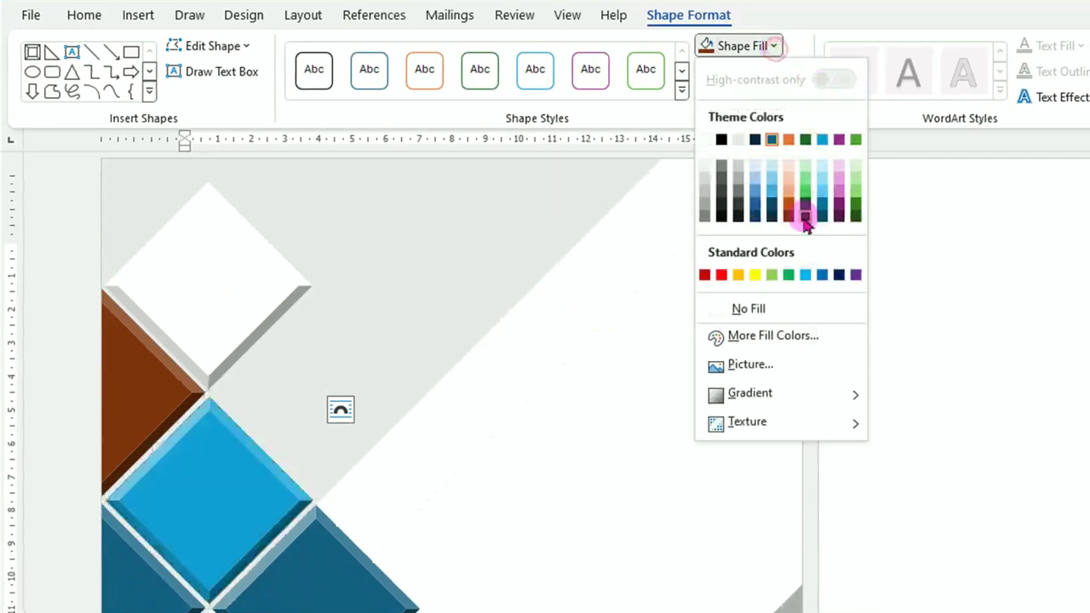
{"action": "left_click", "coordinate": [761, 337]}
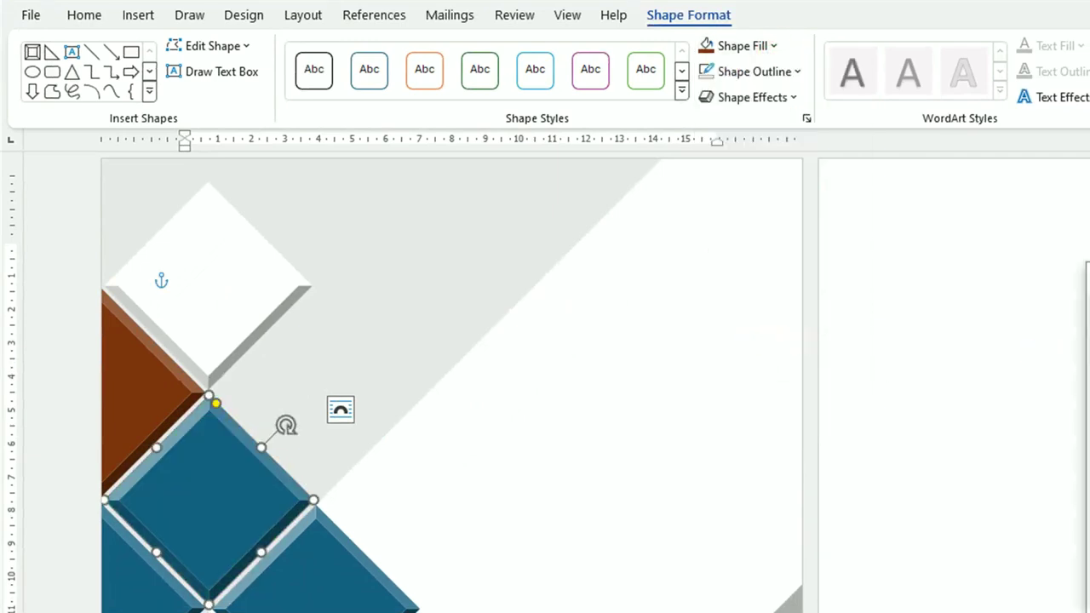
{"action": "left_click_drag", "start_coordinate": [725, 209], "coordinate": [659, 205]}
Step: Fill the selected diamond with a bright orange from the Standard colour honeycomb
{"action": "left_click", "coordinate": [599, 234]}
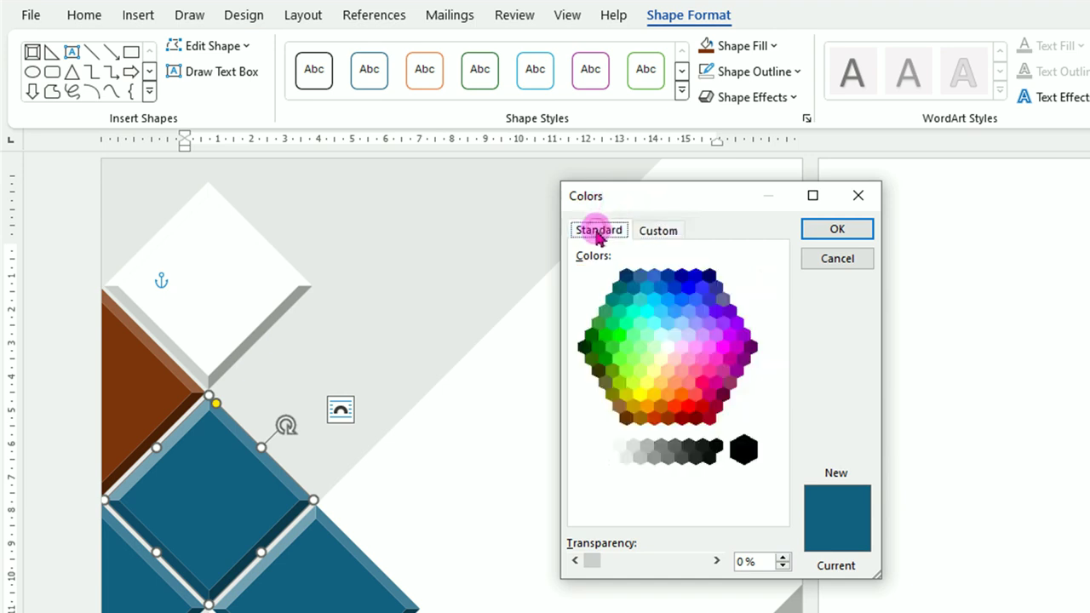
{"action": "left_click", "coordinate": [682, 396]}
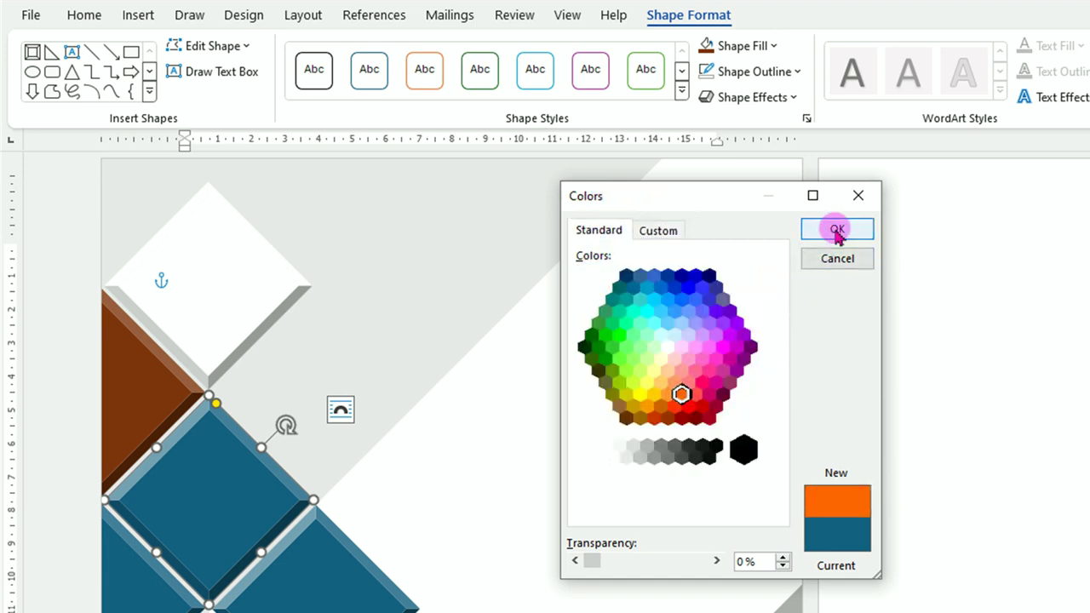
{"action": "left_click", "coordinate": [837, 229]}
Step: Fill the diamond to its right with a golden yellow from the Standard honeycomb
{"action": "left_click", "coordinate": [292, 528]}
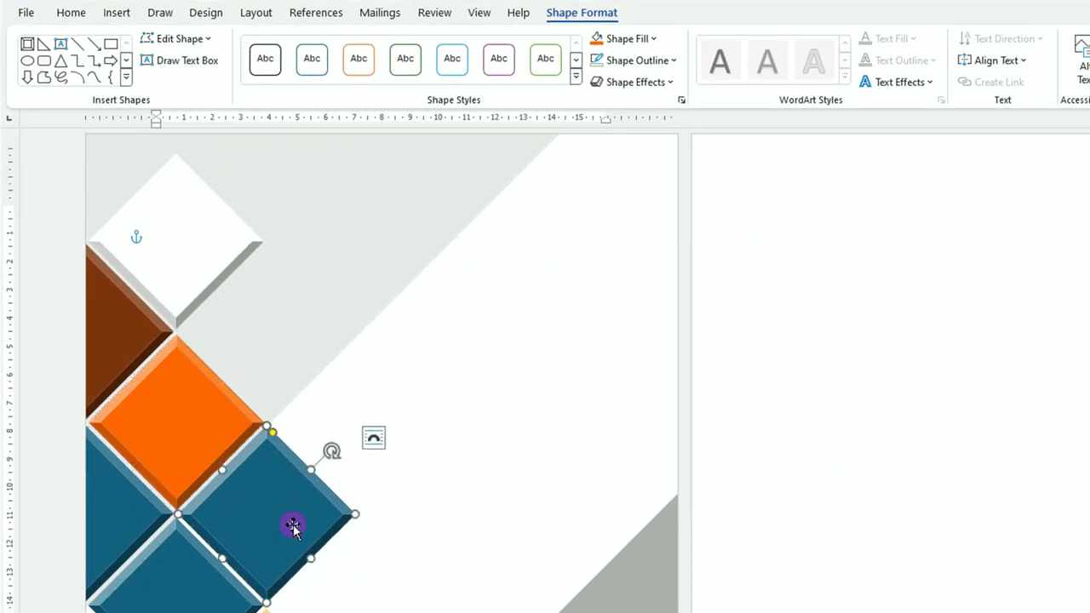
{"action": "left_click", "coordinate": [654, 39]}
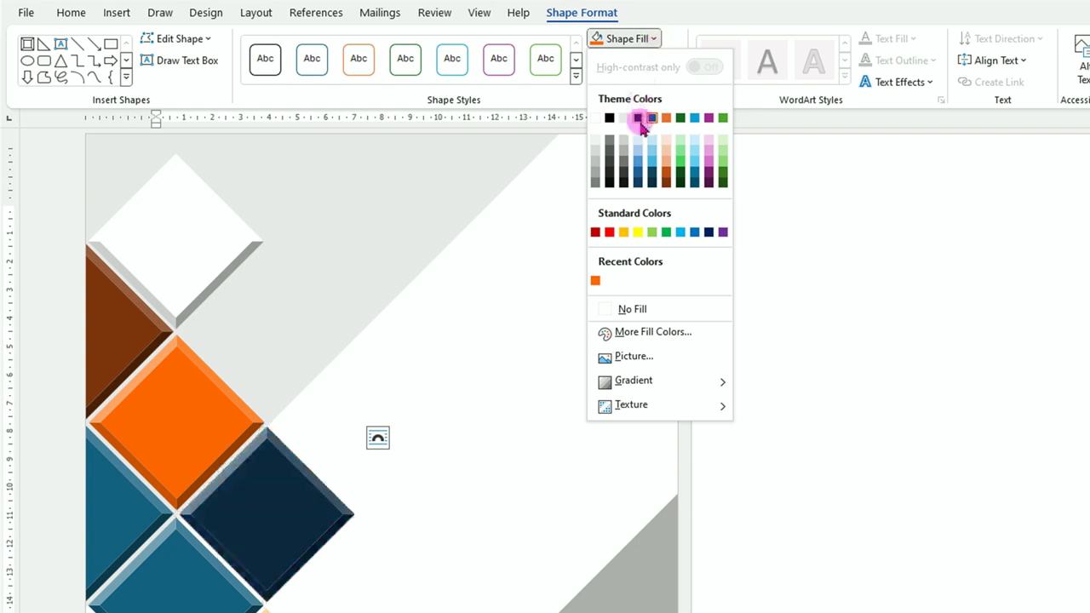
{"action": "left_click", "coordinate": [652, 333]}
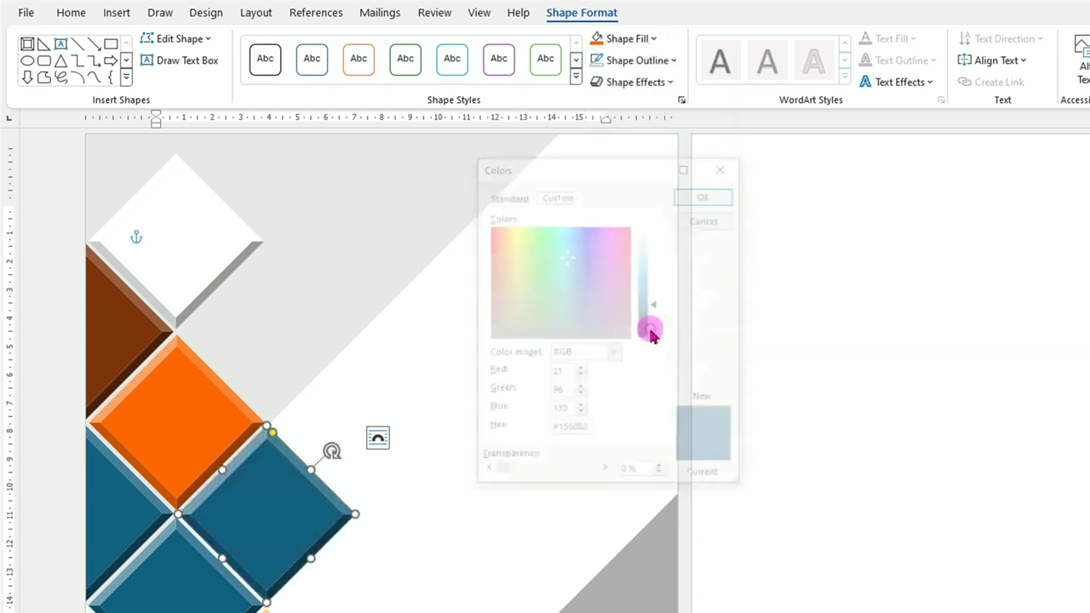
{"action": "left_click", "coordinate": [516, 196]}
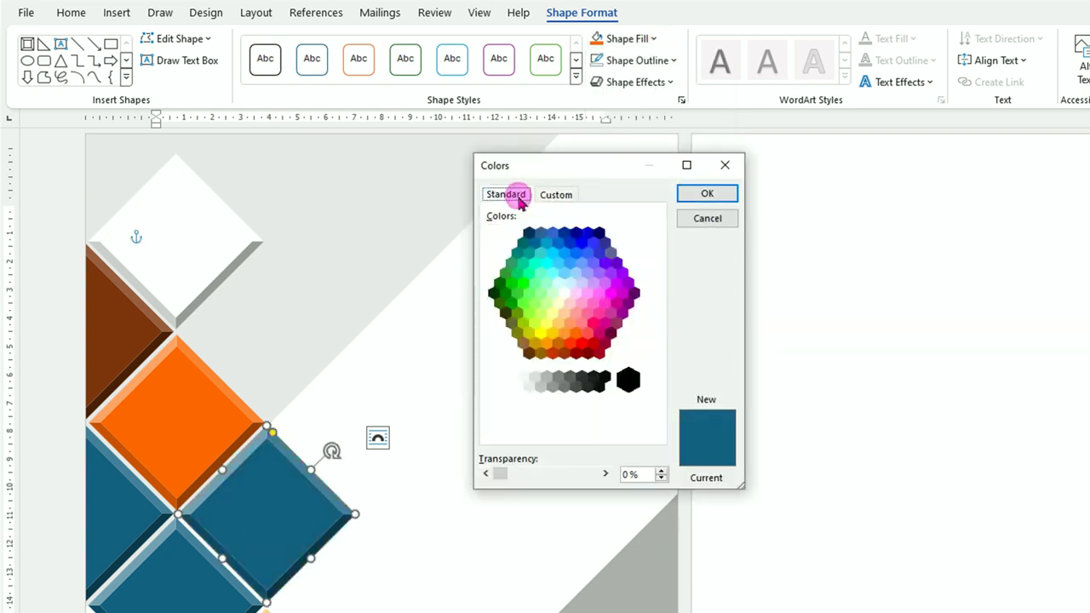
{"action": "left_click", "coordinate": [540, 353]}
{"action": "left_click", "coordinate": [534, 343]}
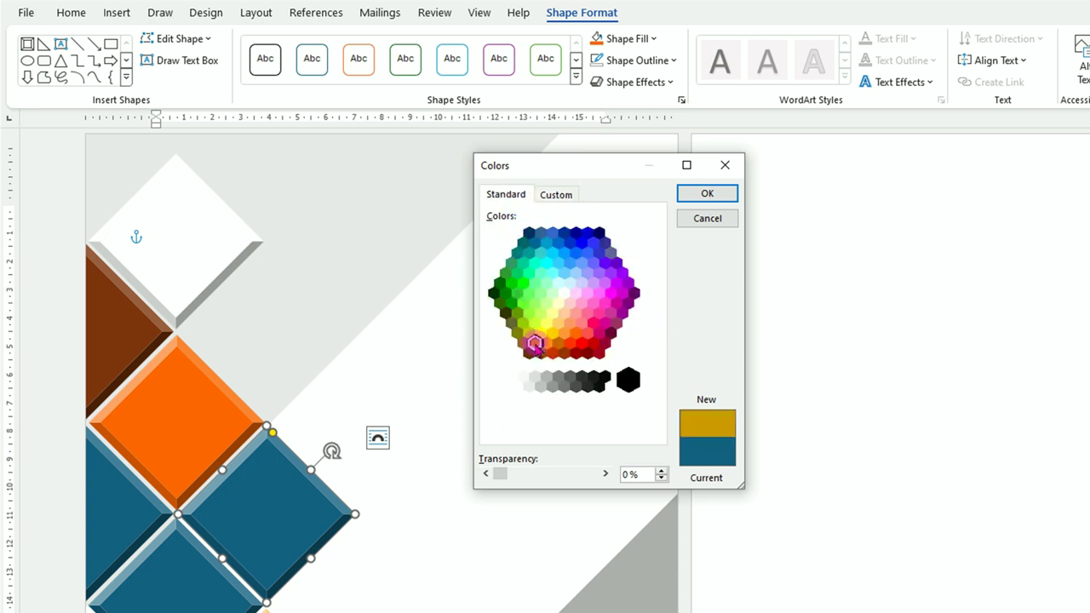
{"action": "left_click", "coordinate": [718, 202]}
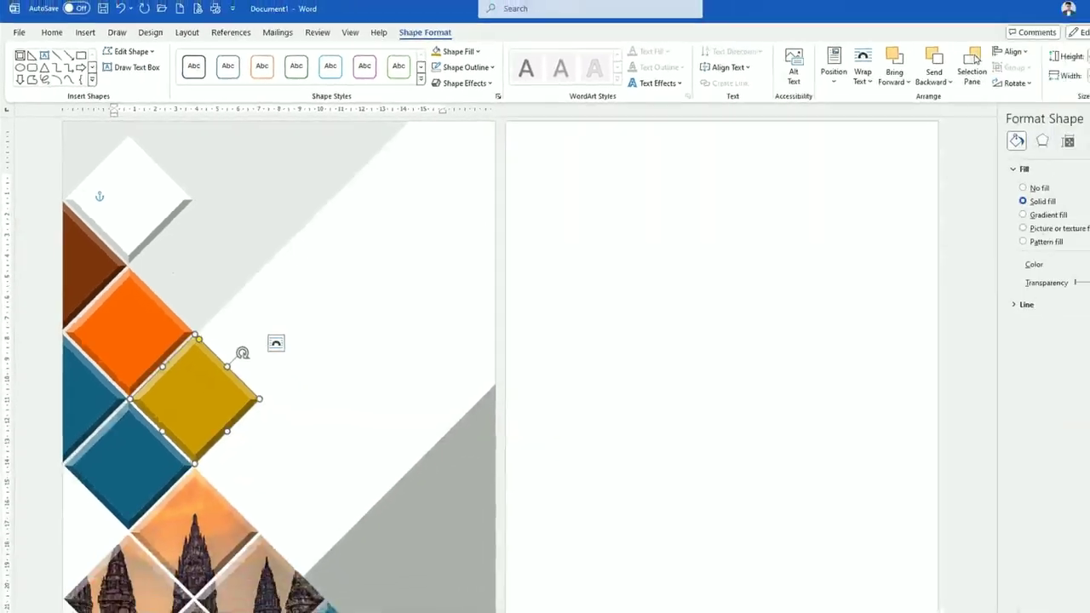
Step: Fill the blue diamond below the gold tile with standard yellow
{"action": "left_click", "coordinate": [130, 429]}
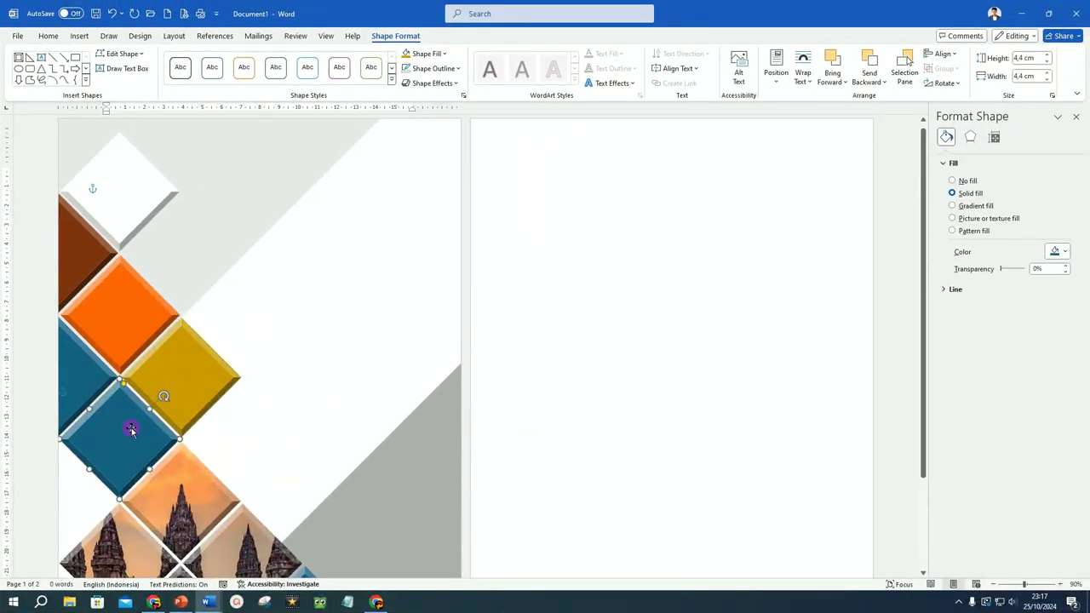
{"action": "left_click", "coordinate": [444, 56]}
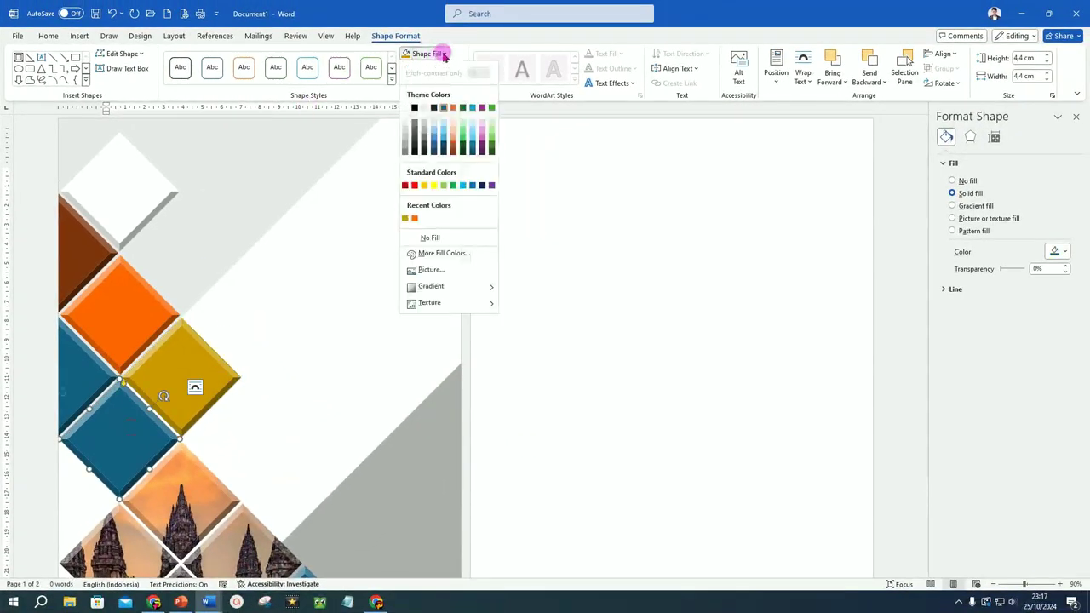
{"action": "left_click", "coordinate": [425, 185]}
Step: Fill the teal diamond on the left edge with standard red
{"action": "left_click", "coordinate": [94, 367]}
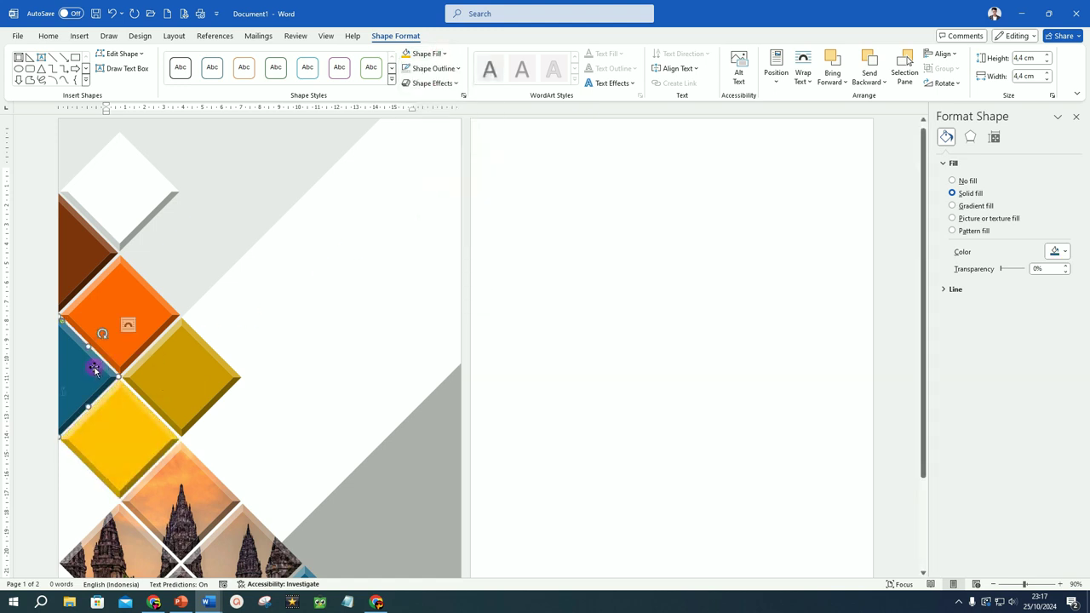
{"action": "left_click", "coordinate": [444, 54]}
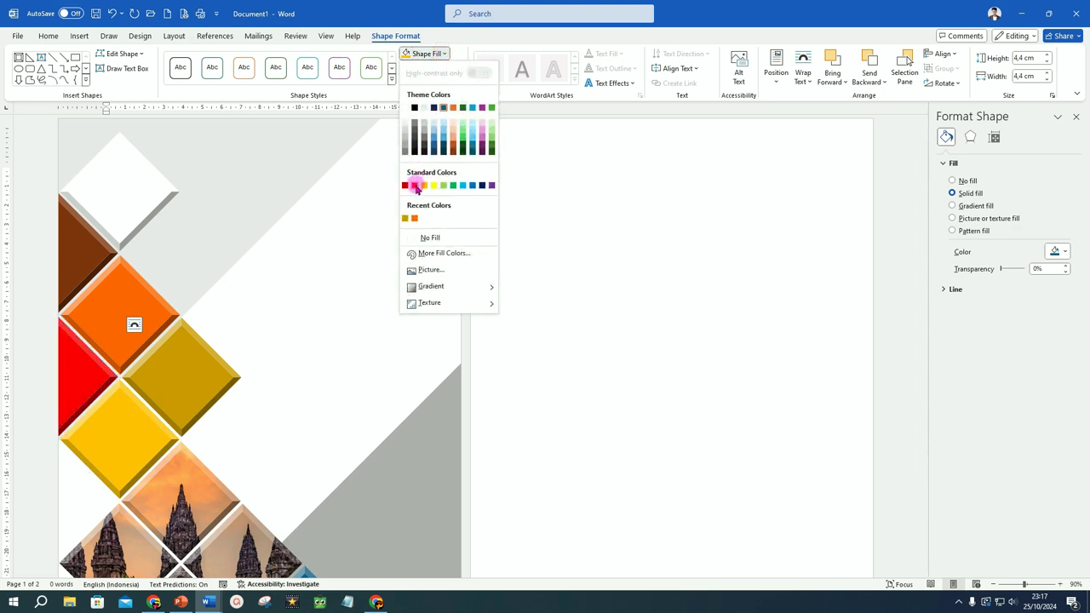
{"action": "left_click", "coordinate": [416, 185]}
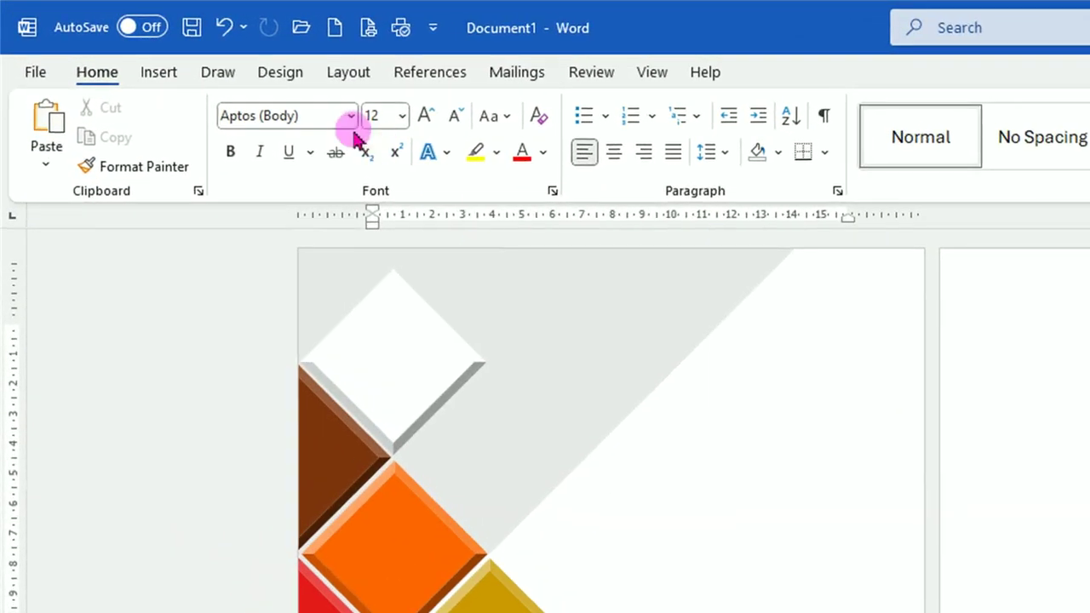
Step: Insert a WordArt text box in the first style
{"action": "left_click", "coordinate": [162, 72]}
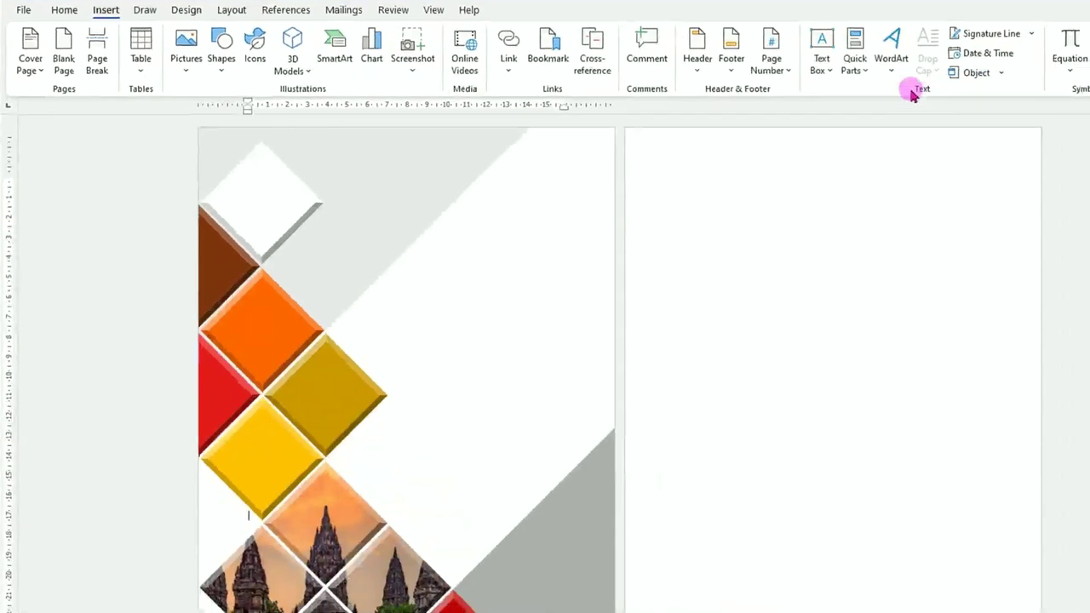
{"action": "left_click", "coordinate": [894, 72]}
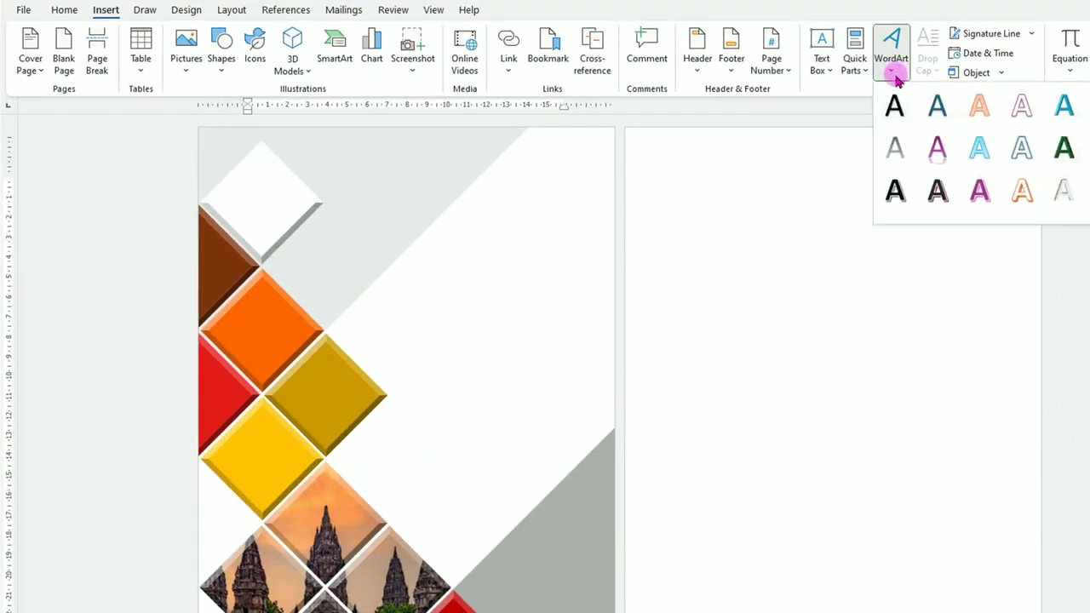
{"action": "left_click", "coordinate": [896, 109]}
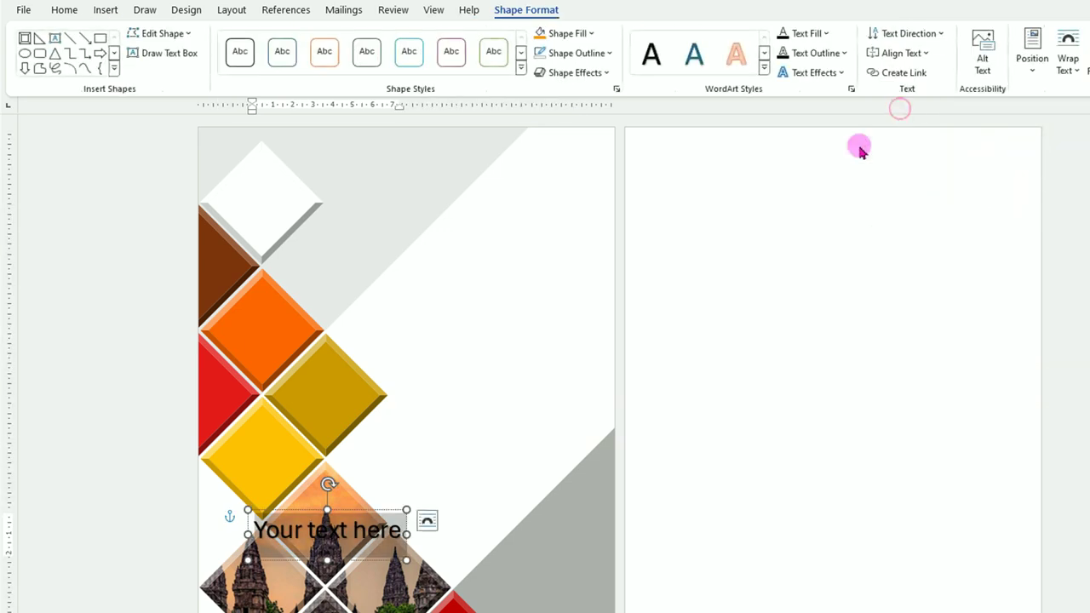
Step: Move the WordArt beside the tiles at upper right and replace its text with YOUR TEXT HERE
{"action": "scroll", "coordinate": [426, 540], "scroll_direction": "up", "scroll_amount": 1}
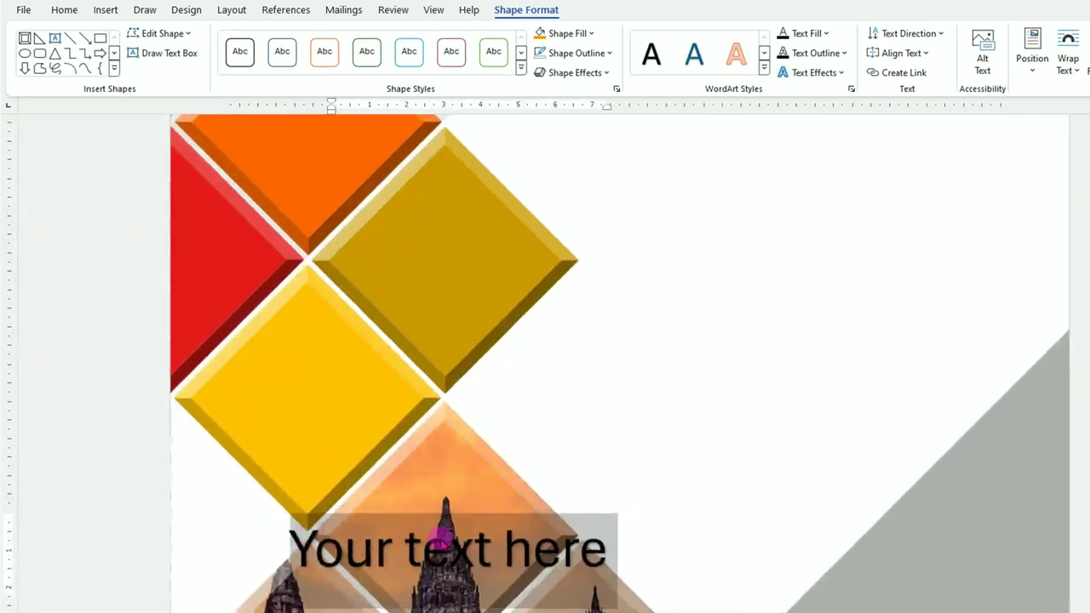
{"action": "mouse_move", "coordinate": [572, 507]}
{"action": "left_mouse_down"}
{"action": "mouse_move", "coordinate": [783, 263]}
{"action": "mouse_move", "coordinate": [753, 206]}
{"action": "left_mouse_up"}
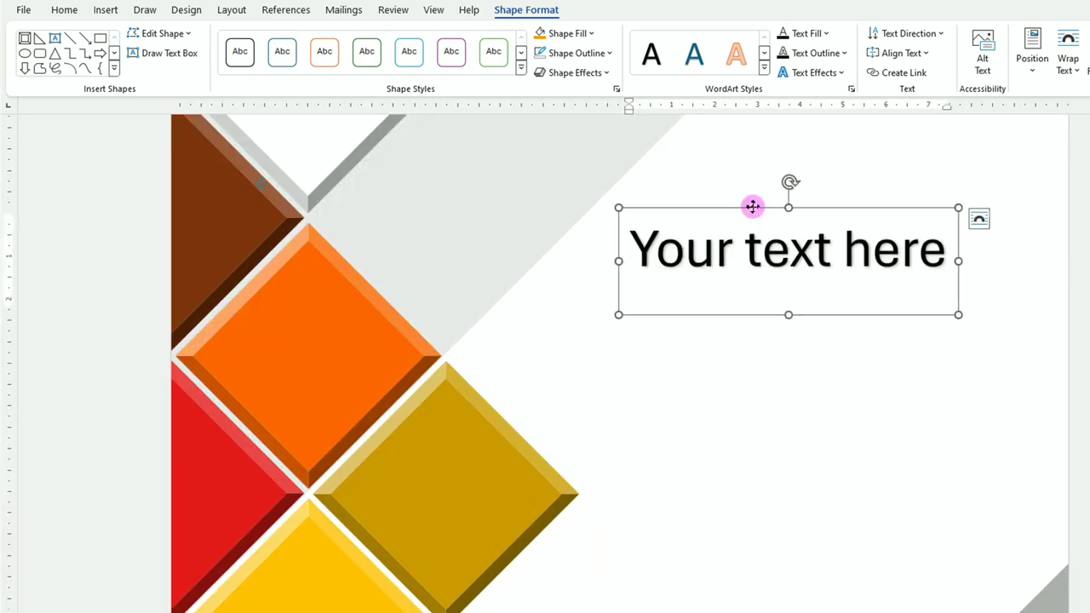
{"action": "left_click_drag", "start_coordinate": [632, 246], "coordinate": [917, 269]}
{"action": "type", "text": "YOUR TEXT HERE"}
Step: Format YOUR TEXT HERE as grey 16 pt Avenir Next LT Pro Demi
{"action": "left_click", "coordinate": [667, 207]}
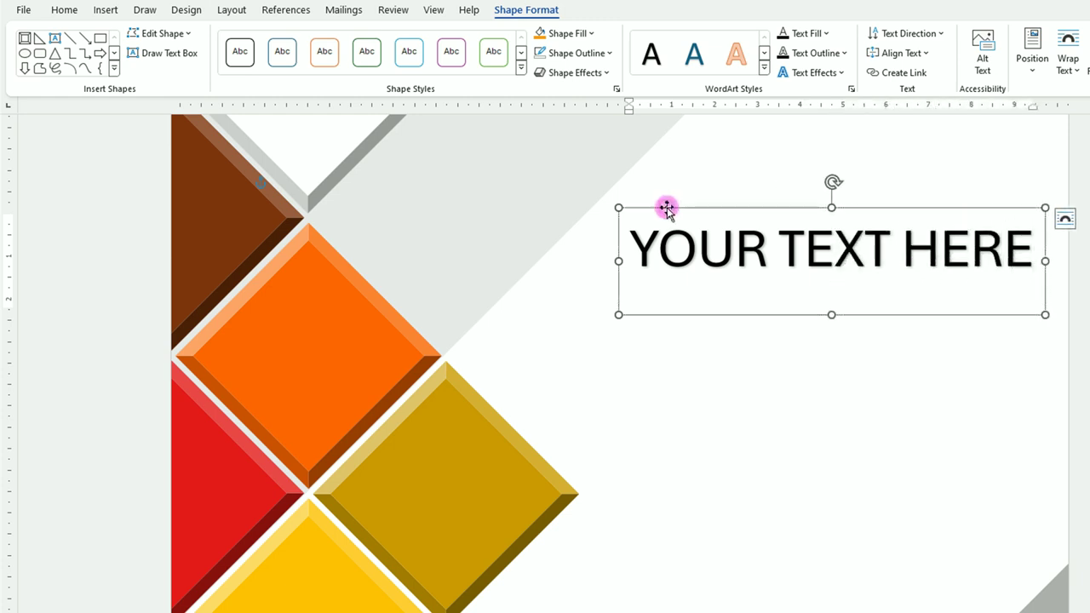
{"action": "left_click", "coordinate": [65, 11]}
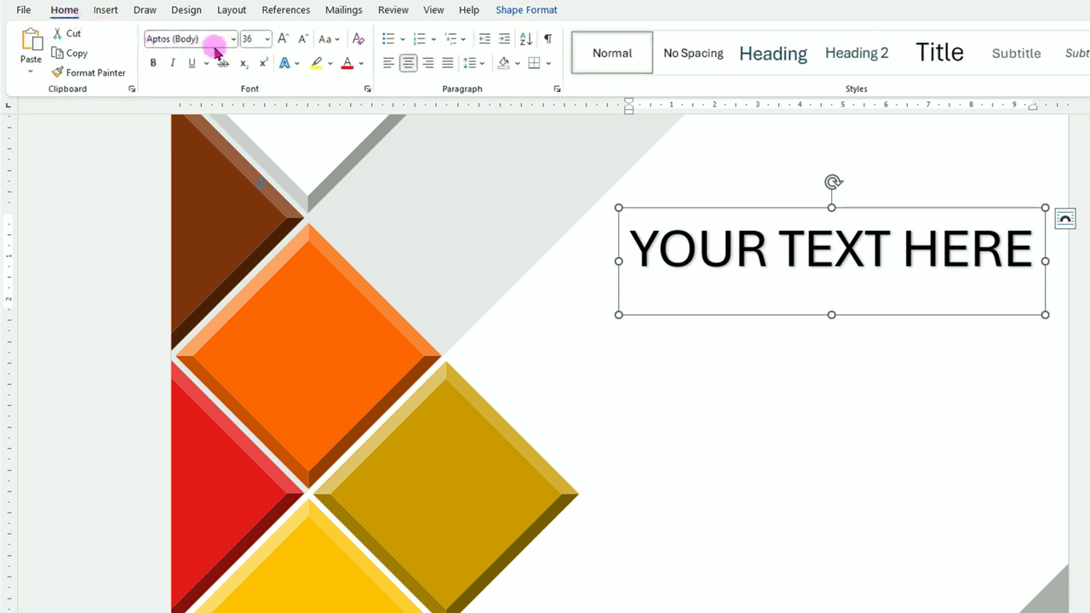
{"action": "left_click", "coordinate": [233, 39]}
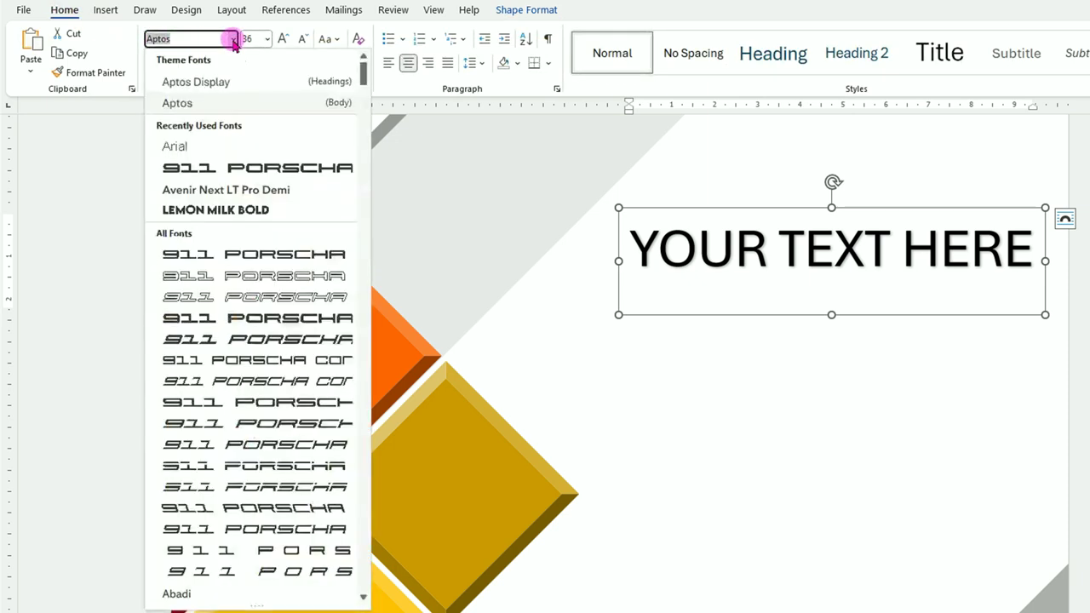
{"action": "left_click", "coordinate": [235, 191]}
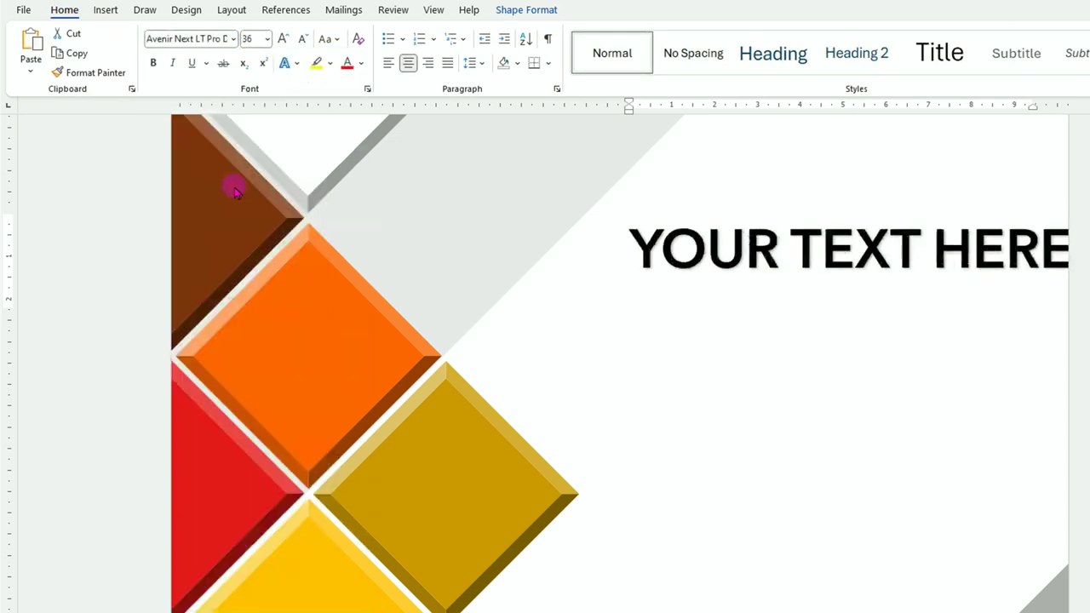
{"action": "left_click", "coordinate": [304, 39]}
{"action": "left_click", "coordinate": [304, 40]}
{"action": "left_click", "coordinate": [304, 40]}
{"action": "left_click", "coordinate": [304, 40]}
{"action": "left_click", "coordinate": [304, 39]}
{"action": "left_click", "coordinate": [304, 39]}
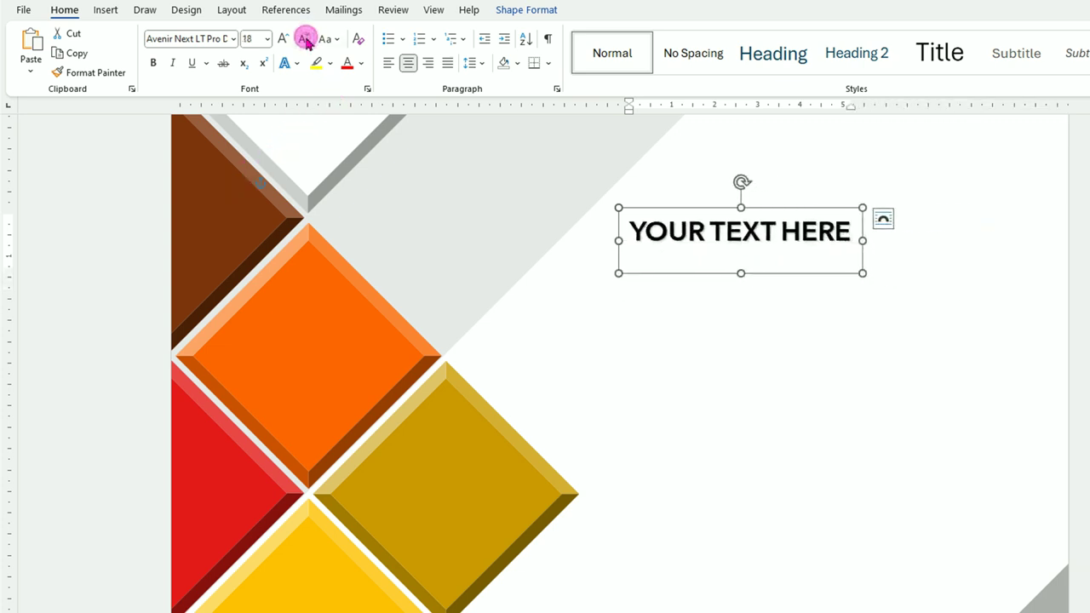
{"action": "left_click", "coordinate": [304, 39]}
{"action": "left_click", "coordinate": [362, 63]}
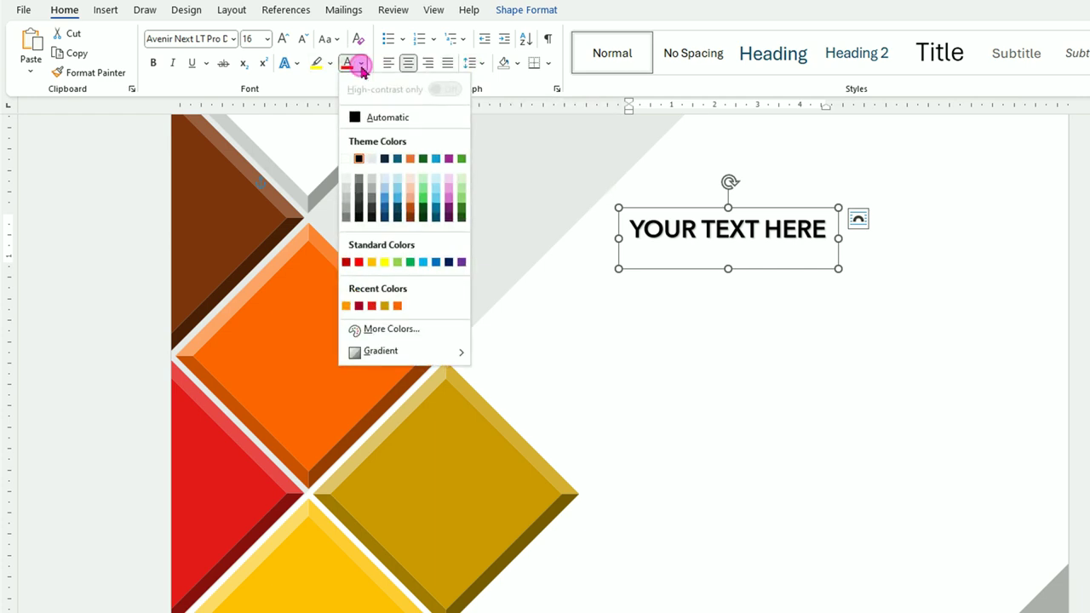
{"action": "left_click", "coordinate": [372, 201]}
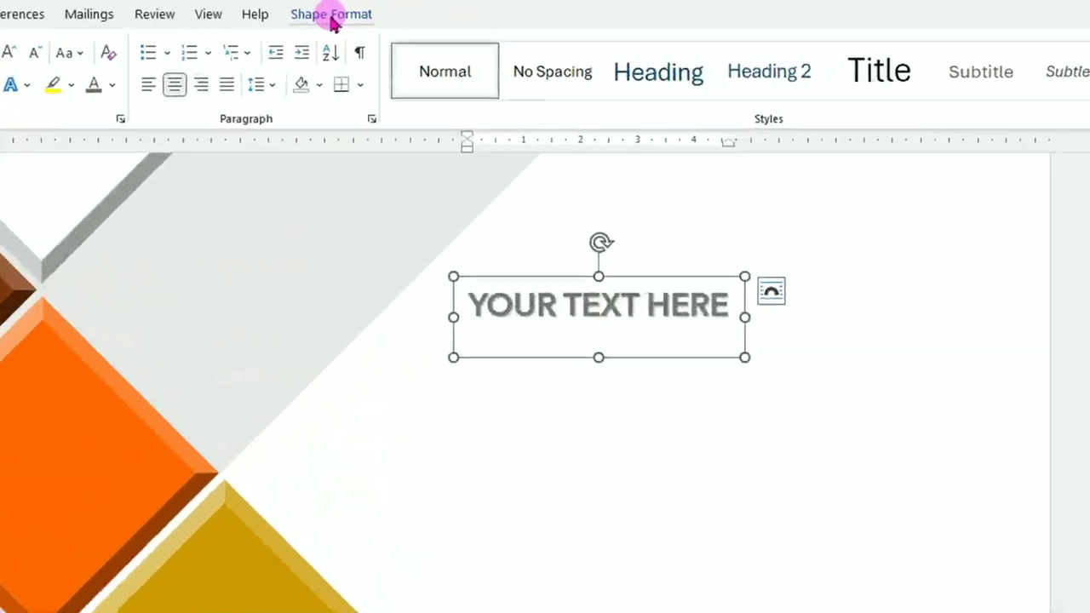
Step: Apply an Inside: Top shadow text effect to the caption
{"action": "left_click", "coordinate": [331, 16]}
{"action": "left_click", "coordinate": [734, 103]}
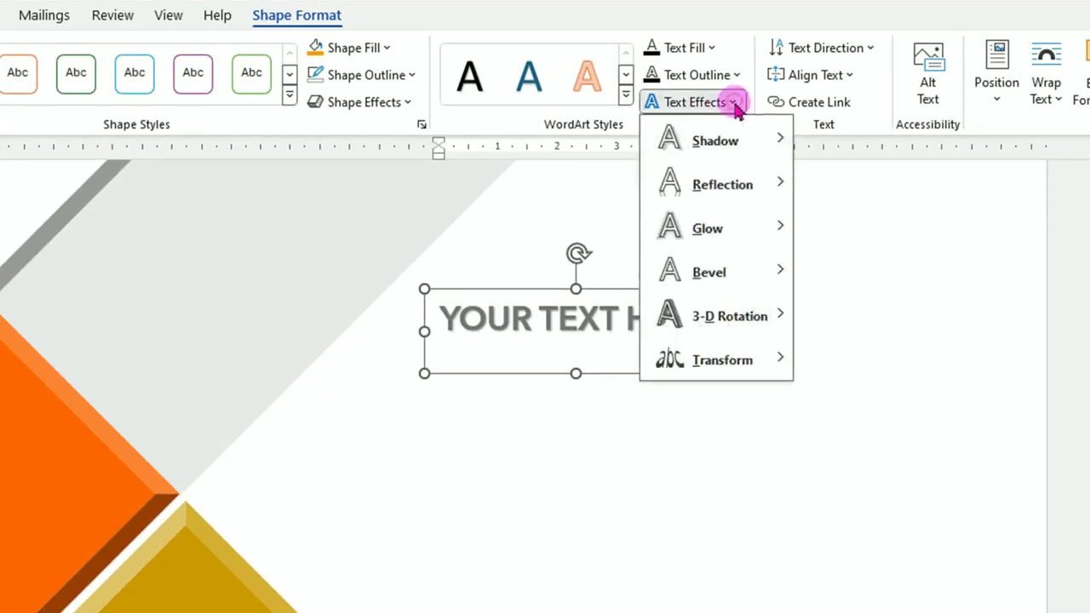
{"action": "mouse_move", "coordinate": [715, 140]}
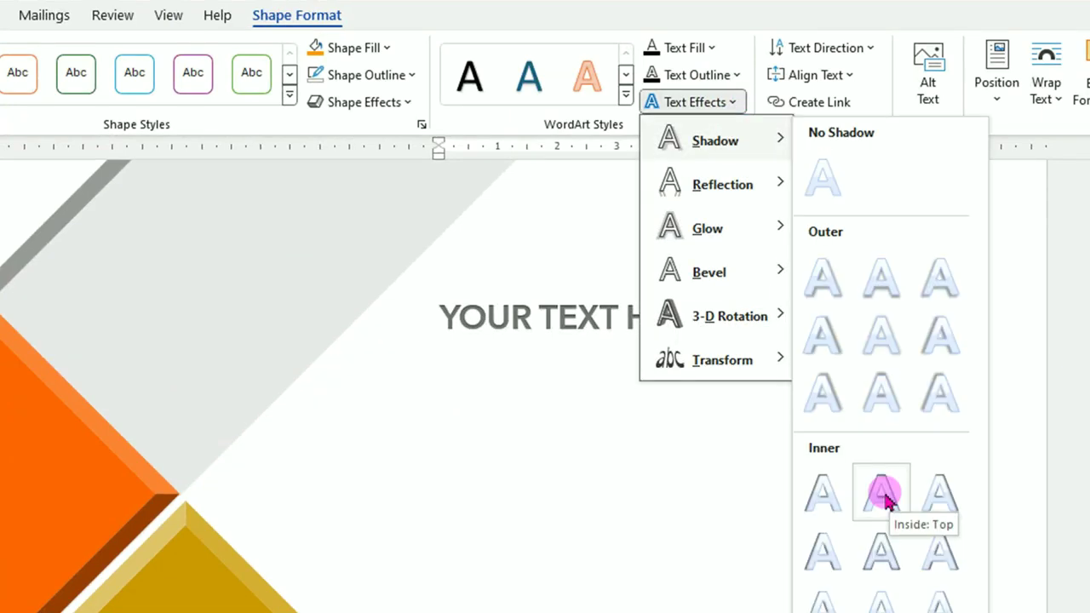
{"action": "left_click", "coordinate": [882, 494]}
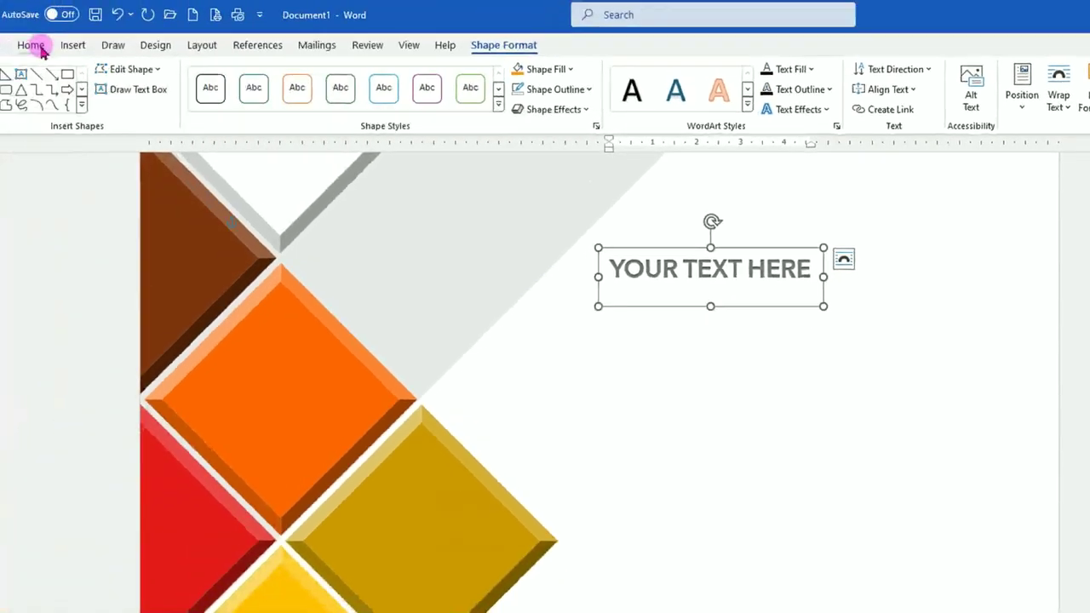
Step: Right-align the caption and shift the text box further right
{"action": "left_click", "coordinate": [31, 45]}
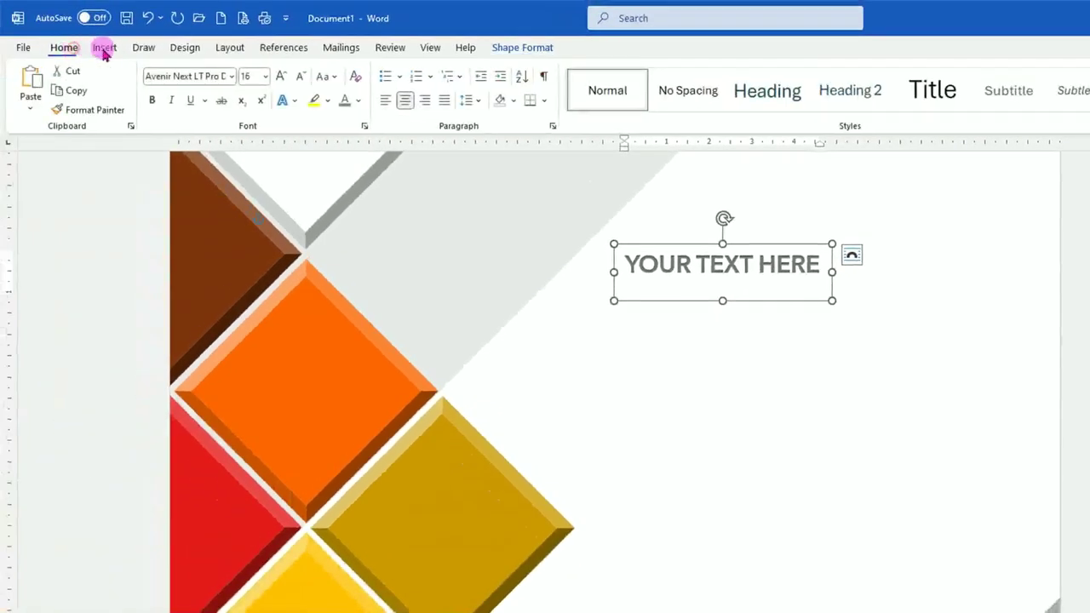
{"action": "left_click", "coordinate": [429, 104]}
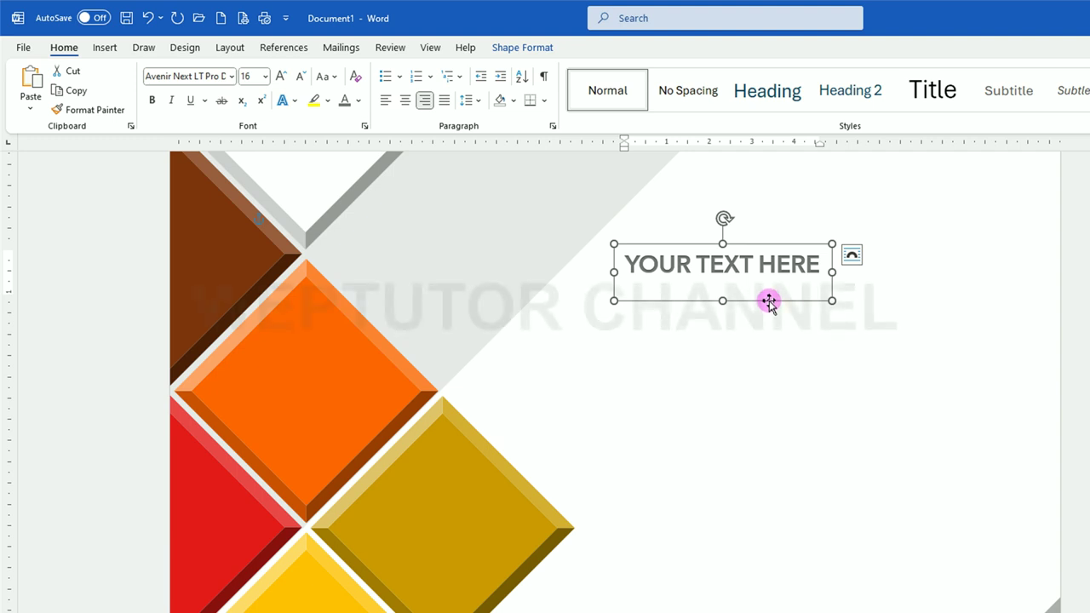
{"action": "left_click_drag", "start_coordinate": [768, 302], "coordinate": [950, 334]}
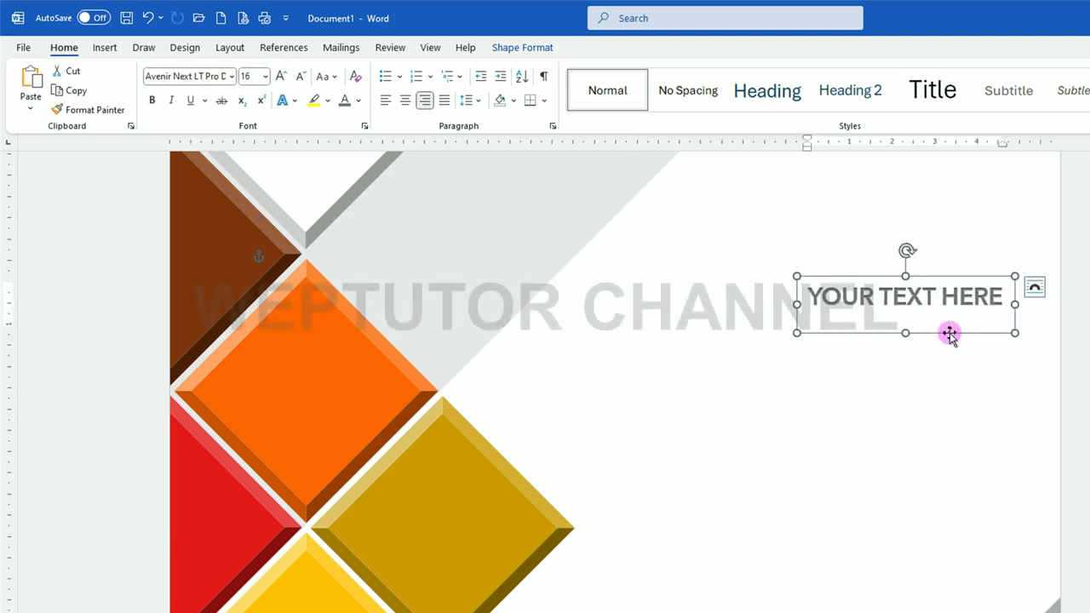
Step: Duplicate the caption box below the original and change its text to HEADLINE
{"action": "key", "text": "ctrl+d"}
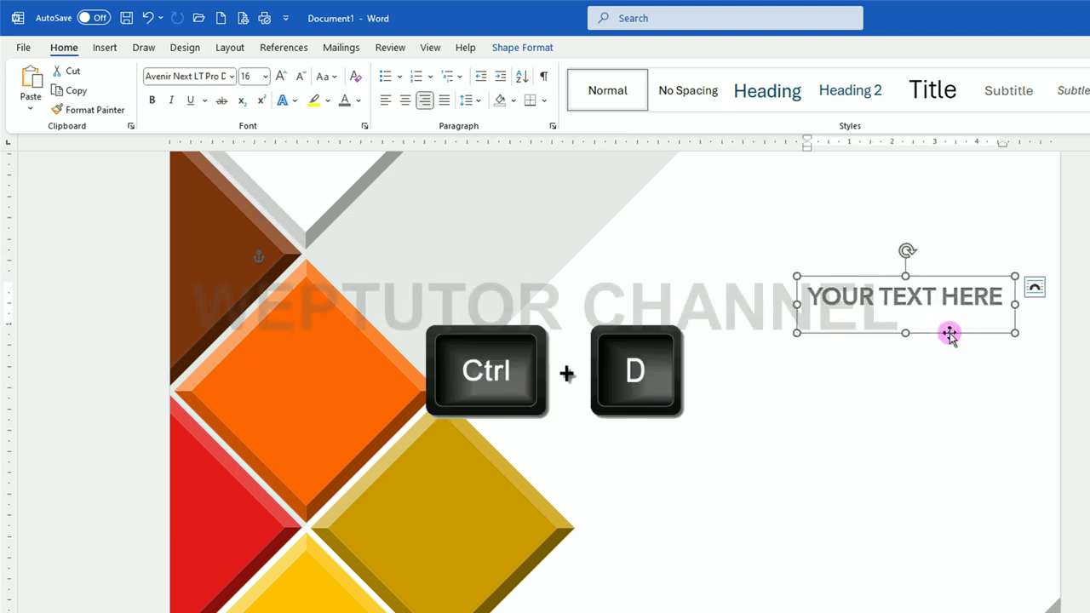
{"action": "key", "text": "ctrl+d"}
{"action": "left_click_drag", "start_coordinate": [961, 353], "coordinate": [947, 368]}
{"action": "left_click", "coordinate": [818, 340]}
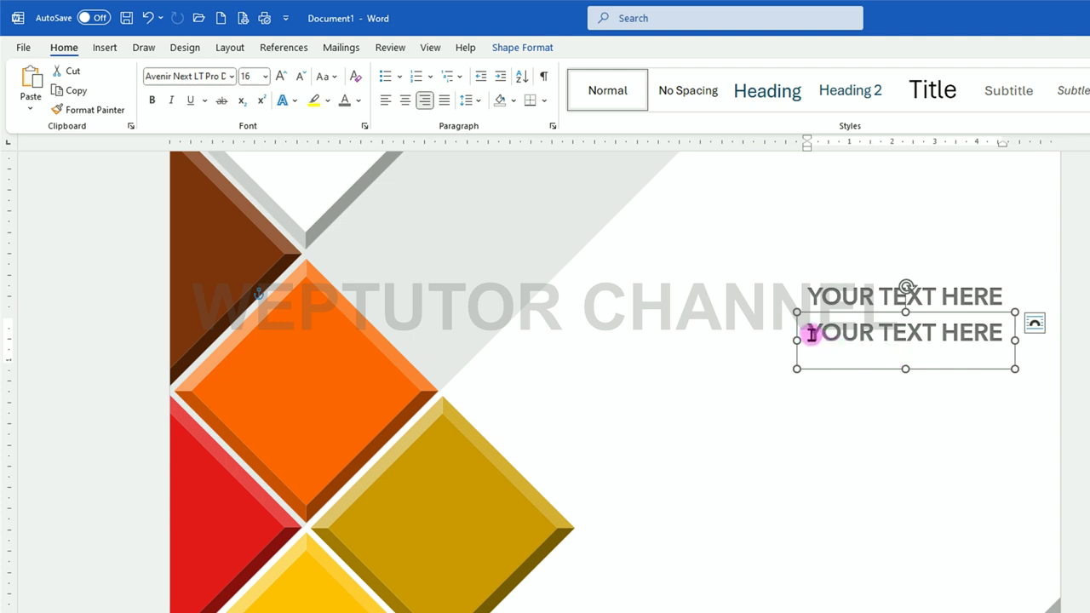
{"action": "left_click_drag", "start_coordinate": [813, 334], "coordinate": [1059, 326]}
{"action": "type", "text": "HEADLINE"}
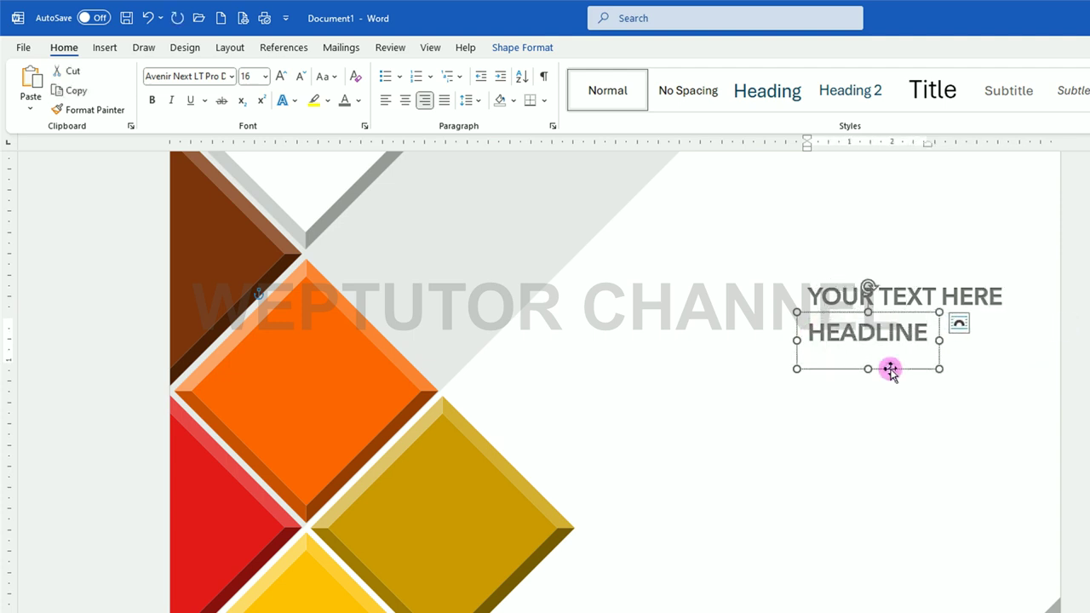
Step: Set HEADLINE to LEMON MILK Bold at 60 pt and reposition it so it fits
{"action": "left_click", "coordinate": [284, 77]}
{"action": "left_click", "coordinate": [284, 77]}
{"action": "left_click", "coordinate": [284, 76]}
{"action": "left_click", "coordinate": [284, 76]}
{"action": "left_click", "coordinate": [284, 76]}
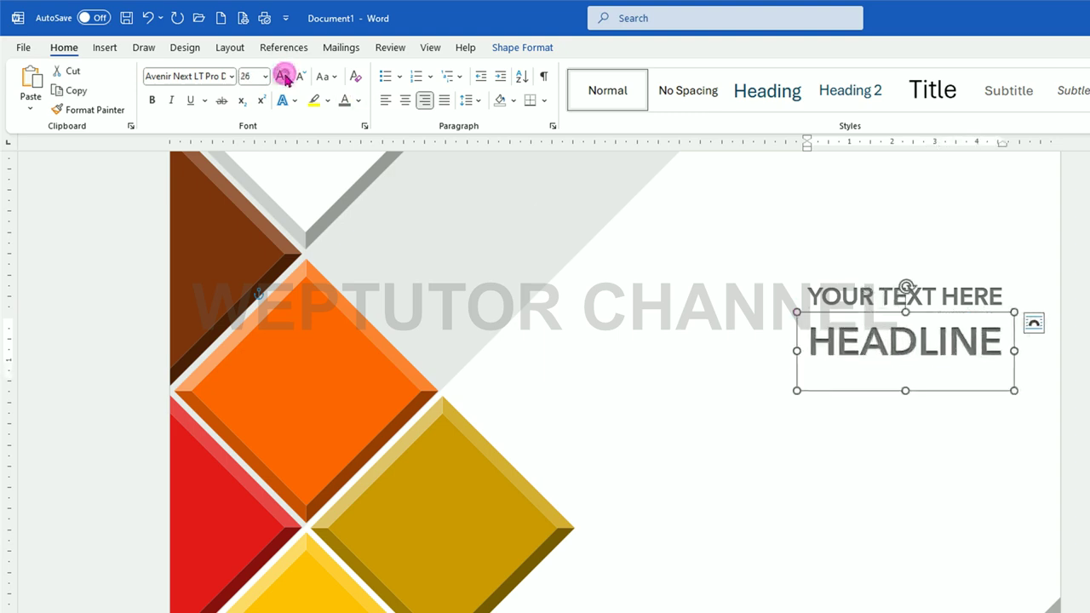
{"action": "left_click", "coordinate": [284, 77]}
{"action": "left_click", "coordinate": [283, 76]}
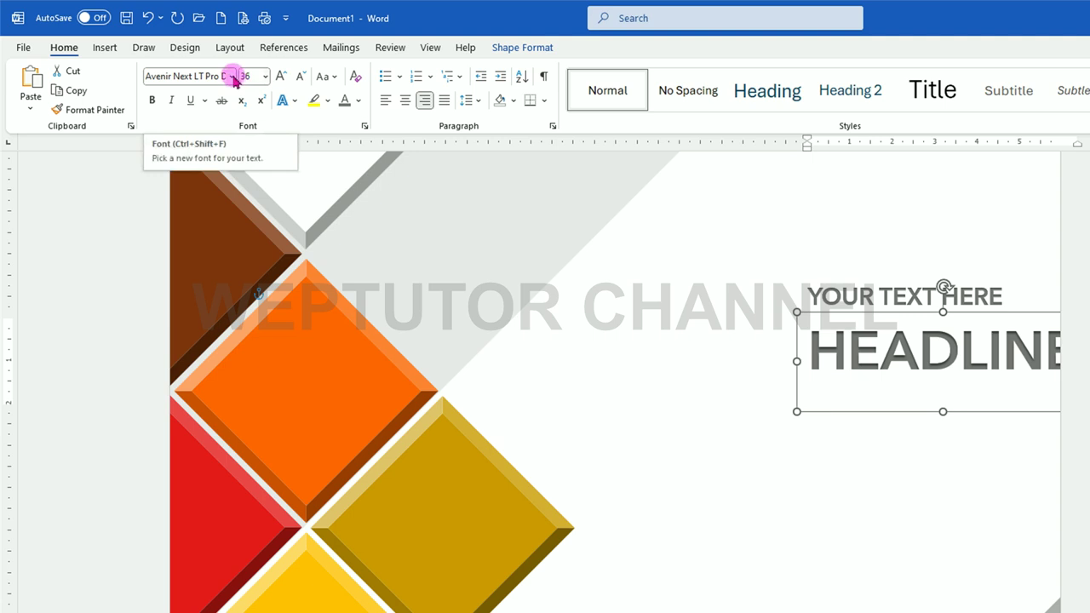
{"action": "left_click", "coordinate": [231, 77]}
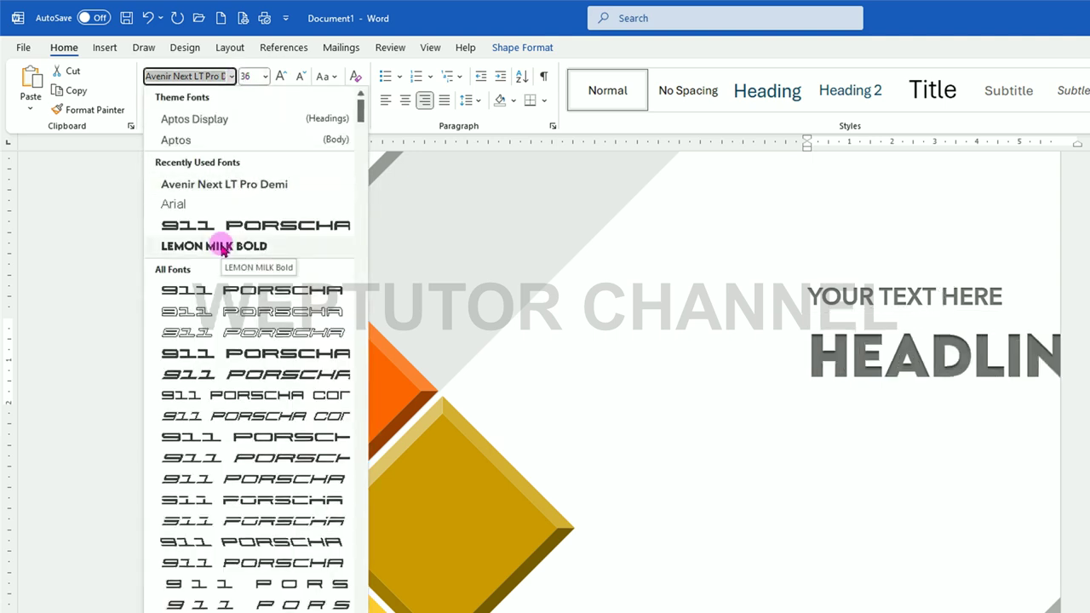
{"action": "left_click", "coordinate": [221, 246]}
{"action": "left_click_drag", "start_coordinate": [971, 425], "coordinate": [876, 409]}
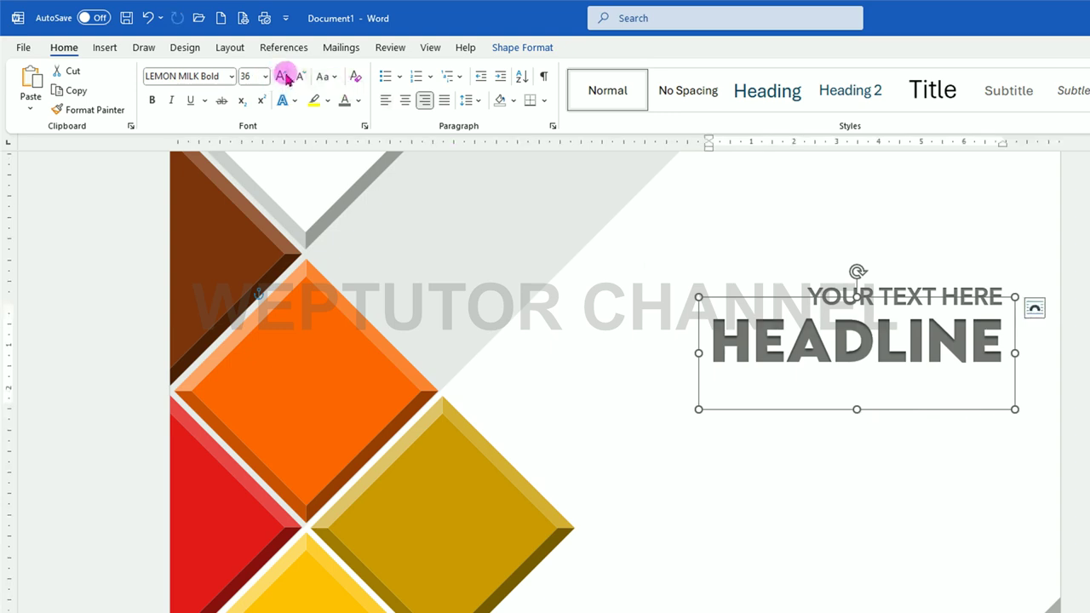
{"action": "left_click", "coordinate": [286, 78]}
{"action": "left_click", "coordinate": [287, 78]}
{"action": "left_click", "coordinate": [286, 77]}
{"action": "left_click", "coordinate": [286, 77]}
{"action": "left_click", "coordinate": [286, 77]}
{"action": "mouse_move", "coordinate": [977, 443]}
{"action": "left_mouse_down"}
{"action": "mouse_move", "coordinate": [684, 445]}
{"action": "mouse_move", "coordinate": [810, 472]}
{"action": "mouse_move", "coordinate": [815, 463]}
{"action": "left_mouse_up"}
Step: Colour the letters LINE in HEADLINE dark red
{"action": "left_click_drag", "start_coordinate": [804, 373], "coordinate": [1004, 382]}
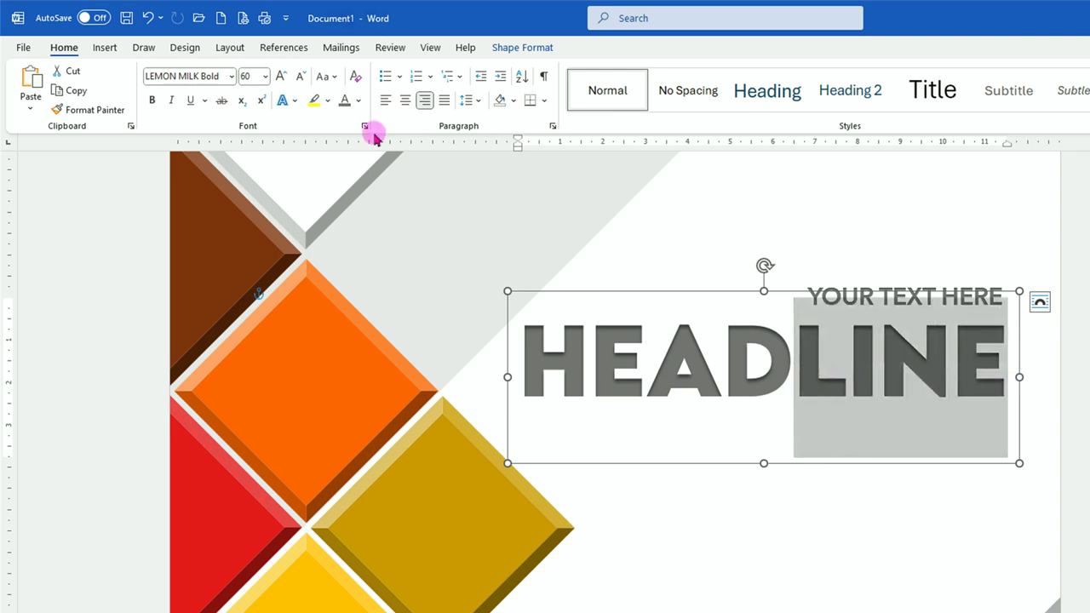
{"action": "left_click", "coordinate": [359, 100]}
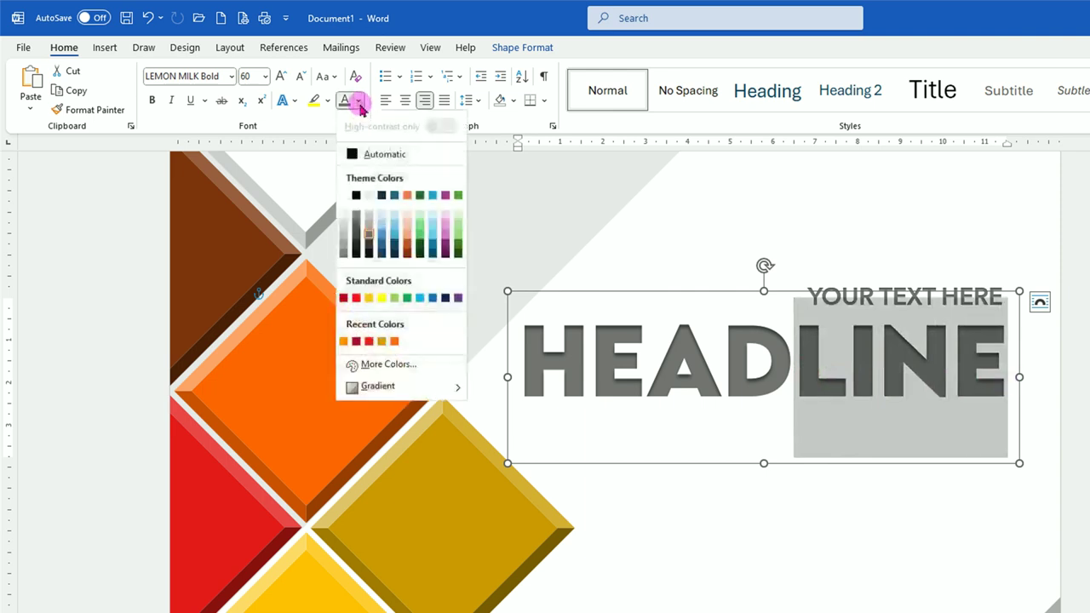
{"action": "left_click", "coordinate": [344, 298]}
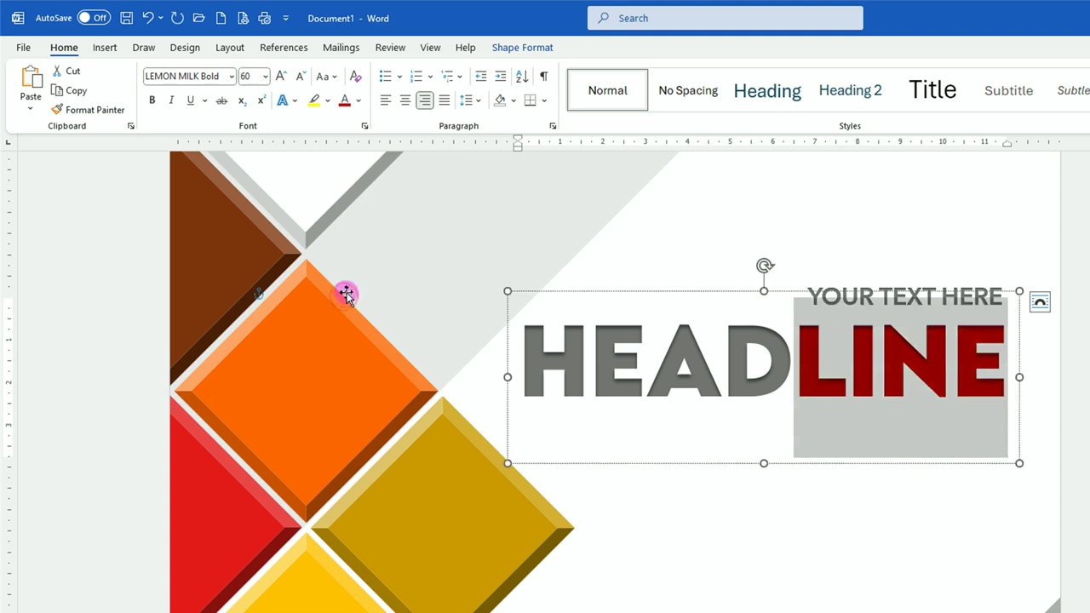
Step: Duplicate the YOUR TEXT HERE caption box with Ctrl+D
{"action": "left_click", "coordinate": [940, 280]}
{"action": "left_click", "coordinate": [940, 277]}
{"action": "key", "text": "ctrl+d"}
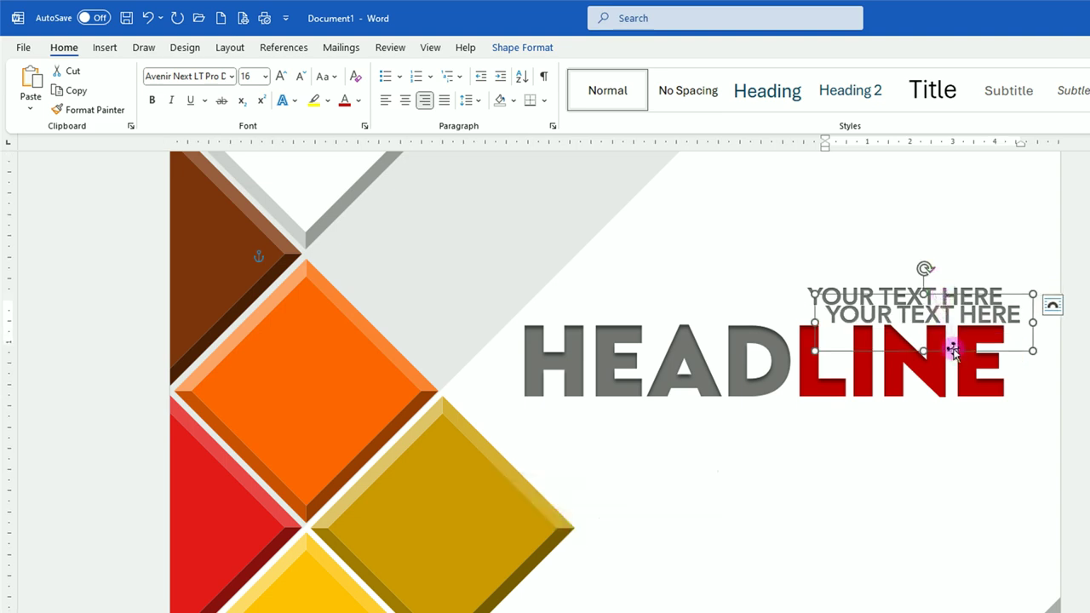
Step: Drag the caption copy beneath HEADLINE, then bring up File Explorer
{"action": "left_click_drag", "start_coordinate": [952, 349], "coordinate": [940, 451]}
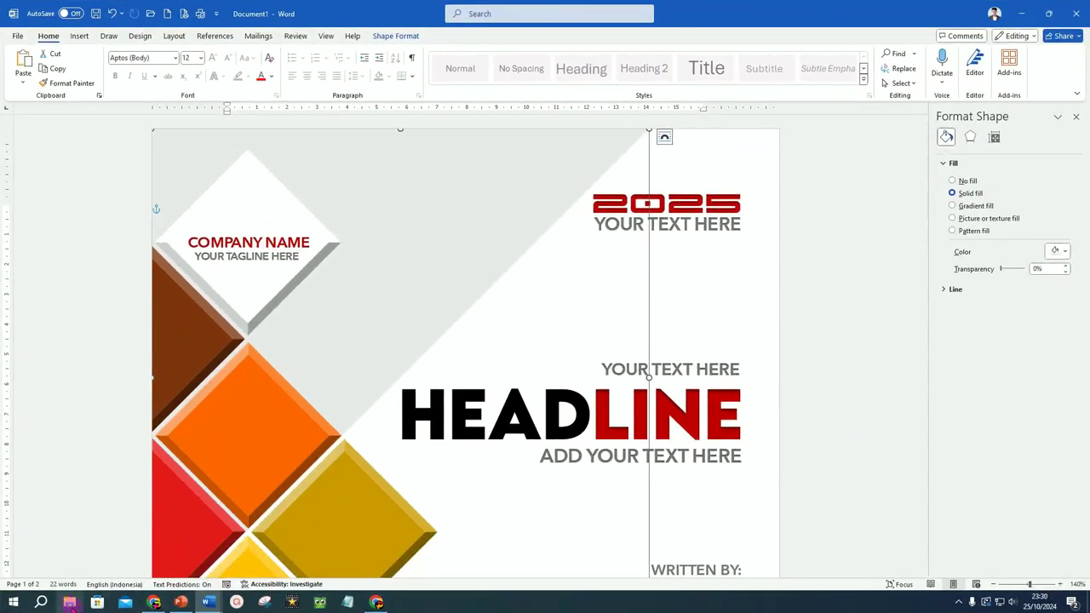
{"action": "left_click", "coordinate": [70, 603]}
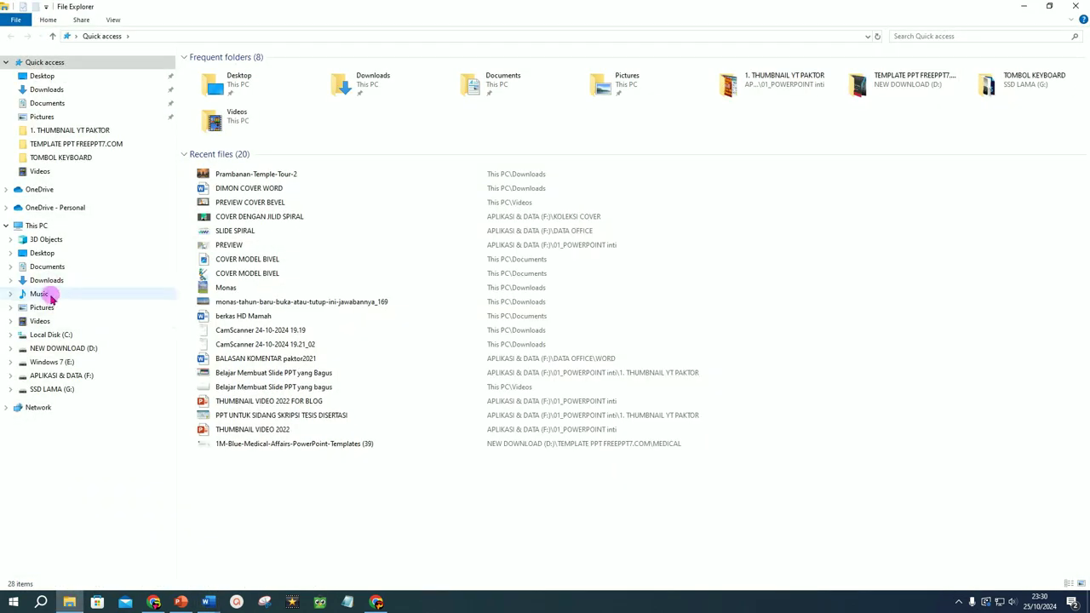
Step: Copy the LOGO UPI image from the Pictures folder and switch back to the Word cover
{"action": "left_click", "coordinate": [42, 307]}
{"action": "scroll", "coordinate": [468, 316], "scroll_direction": "down", "scroll_amount": 10}
{"action": "right_click", "coordinate": [278, 394]}
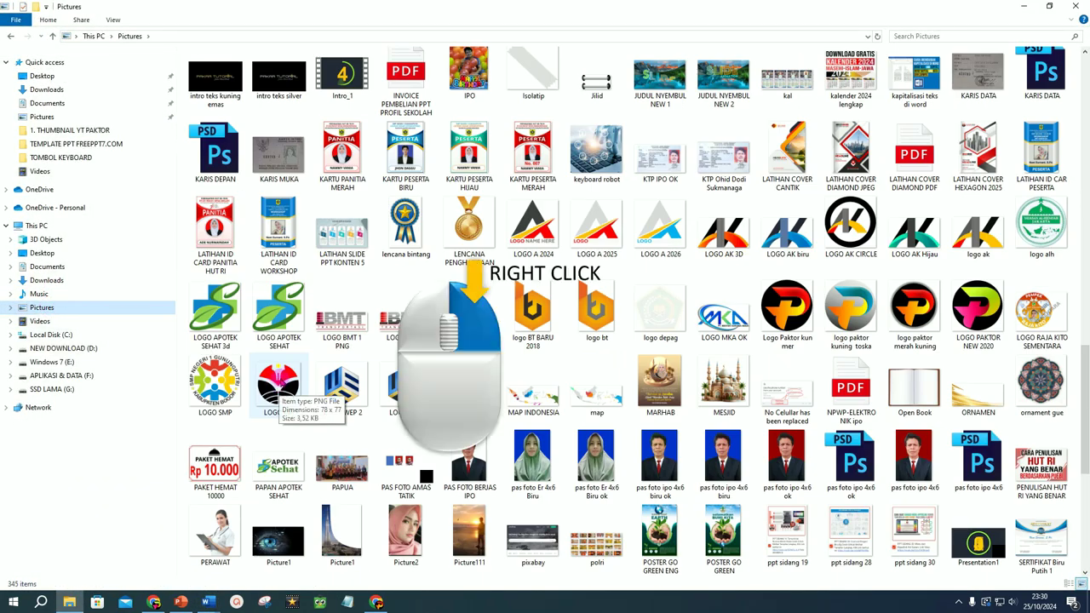
{"action": "right_click", "coordinate": [278, 393]}
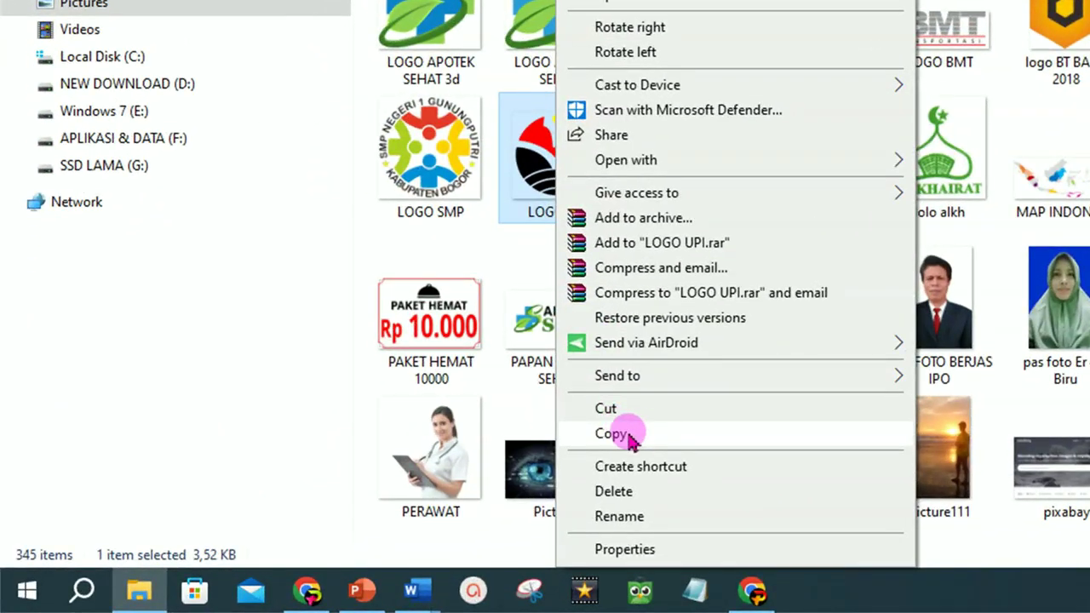
{"action": "left_click", "coordinate": [626, 432]}
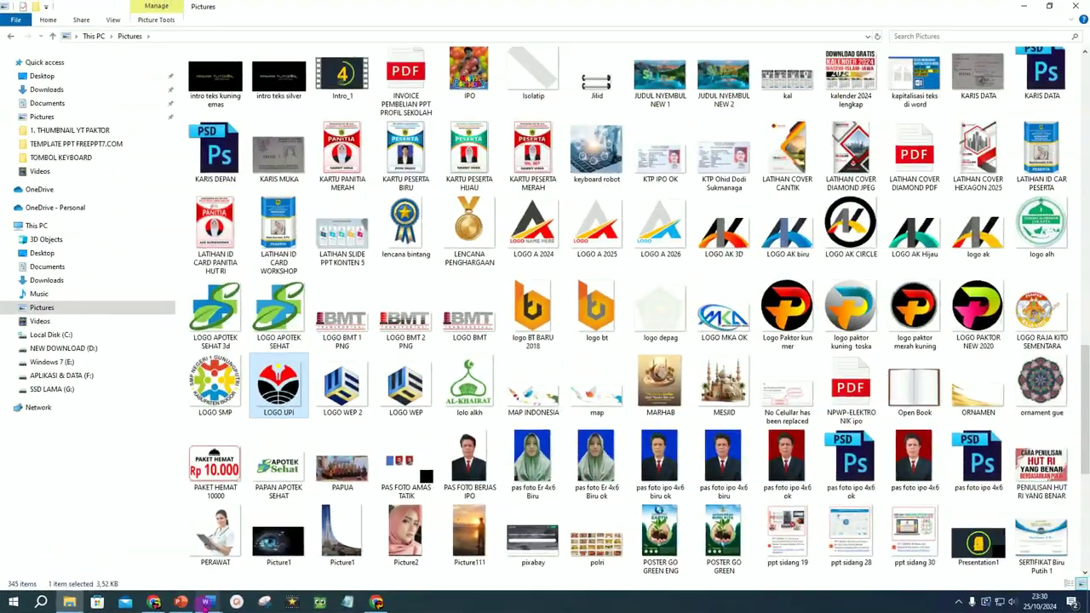
{"action": "mouse_move", "coordinate": [206, 602]}
{"action": "left_click", "coordinate": [262, 555]}
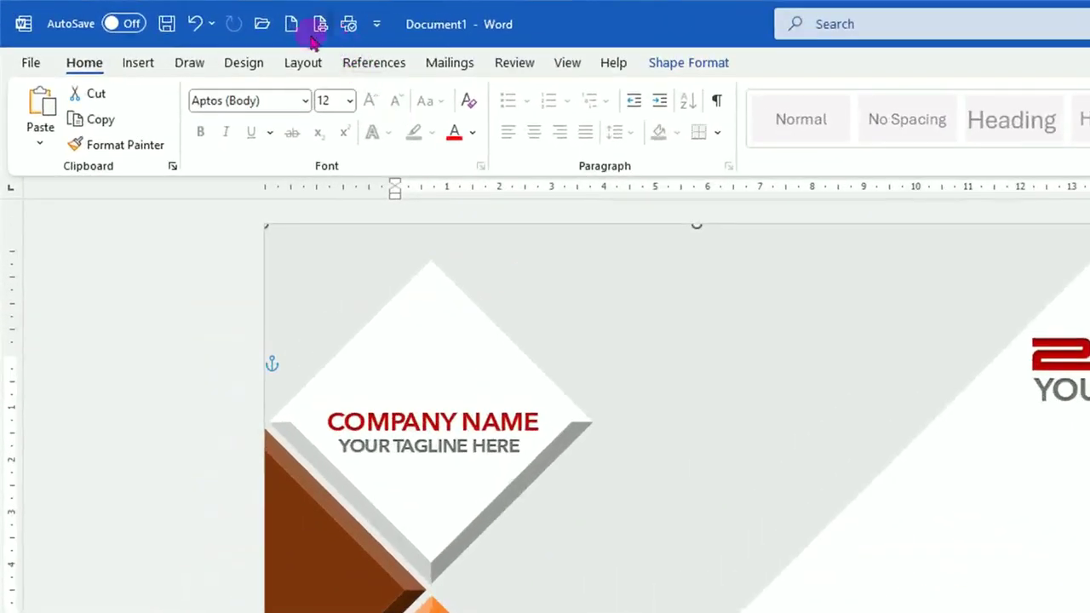
Step: Paste the UPI logo into the blank document and set it to float in front of text
{"action": "left_click", "coordinate": [291, 25]}
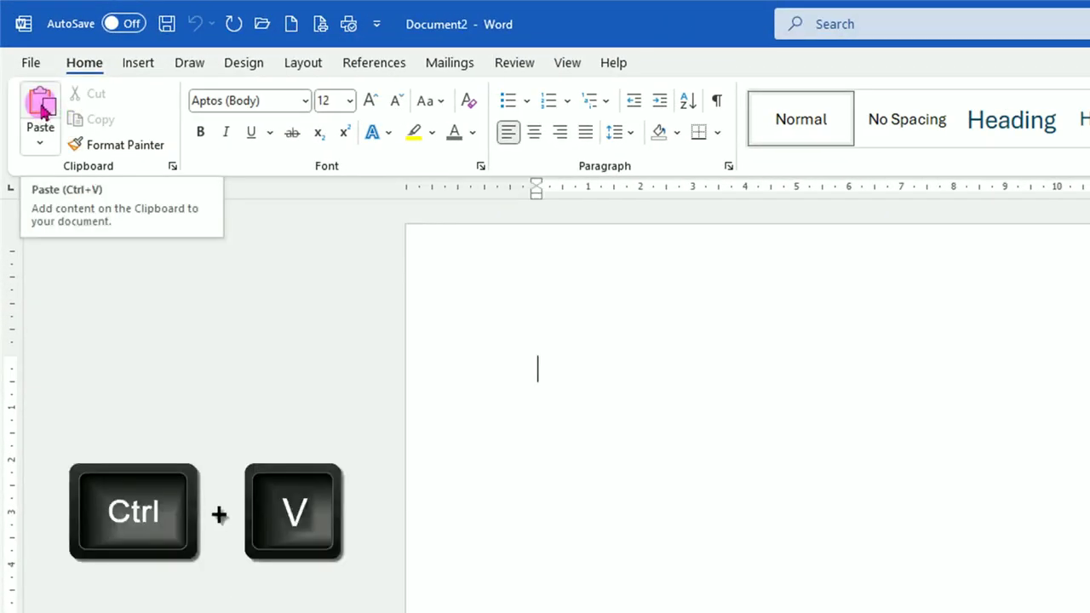
{"action": "left_click", "coordinate": [43, 106]}
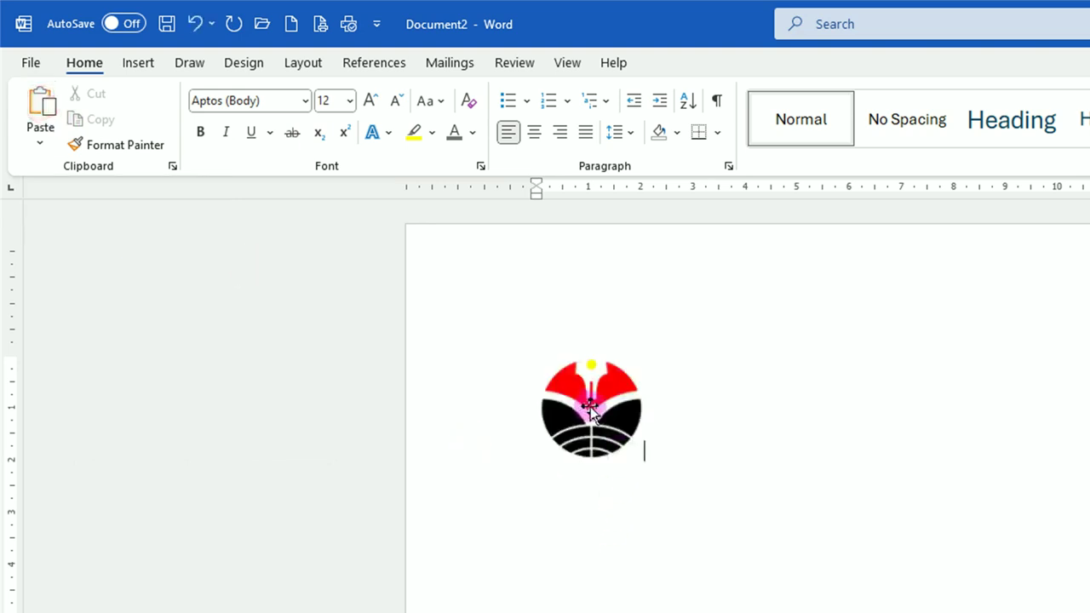
{"action": "left_click", "coordinate": [607, 426]}
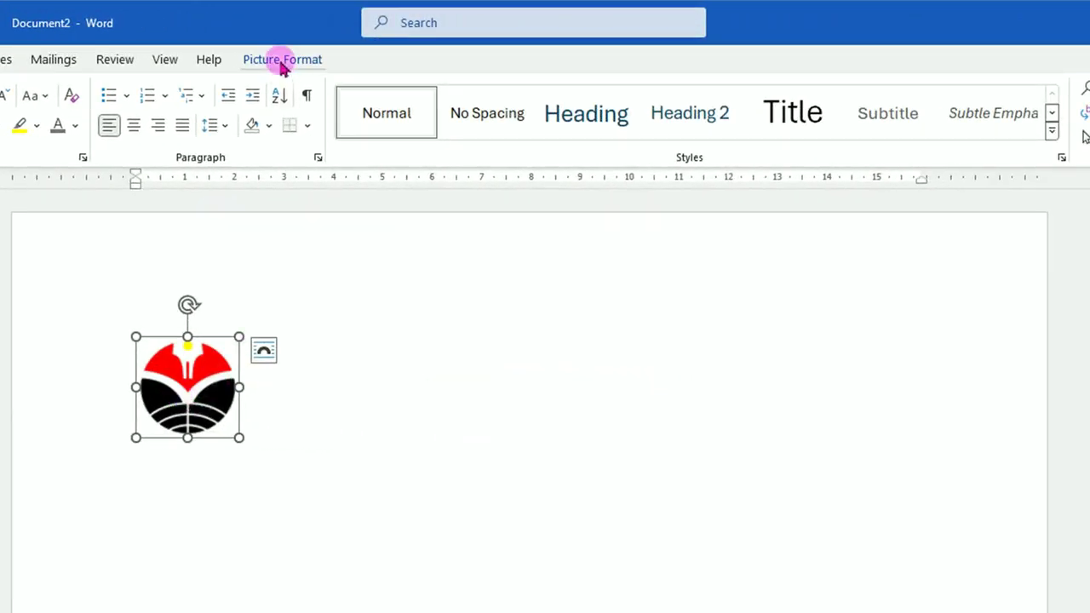
{"action": "left_click", "coordinate": [282, 60]}
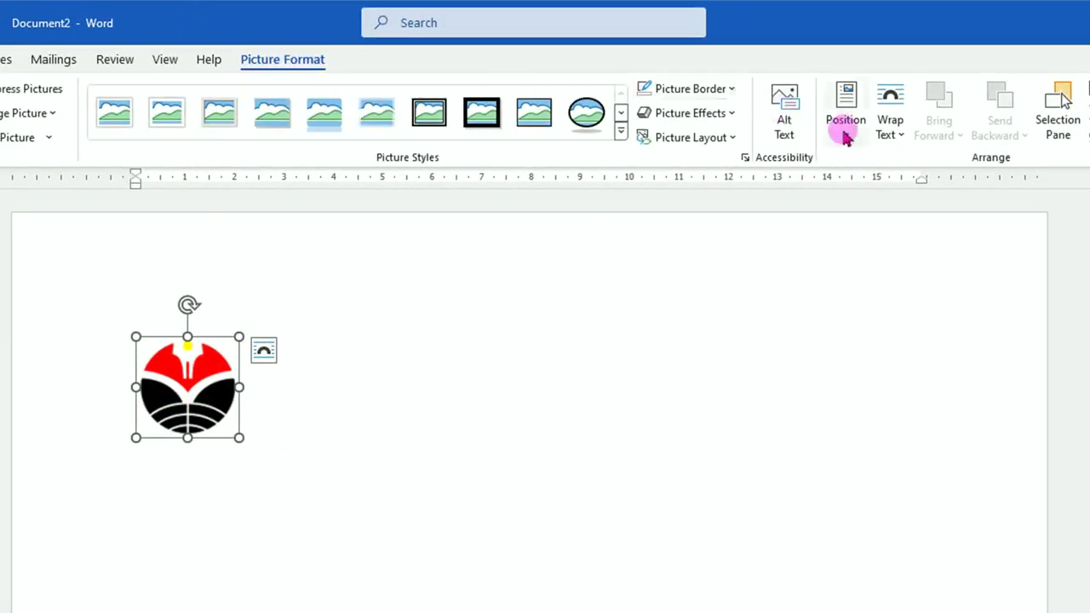
{"action": "left_click", "coordinate": [899, 136]}
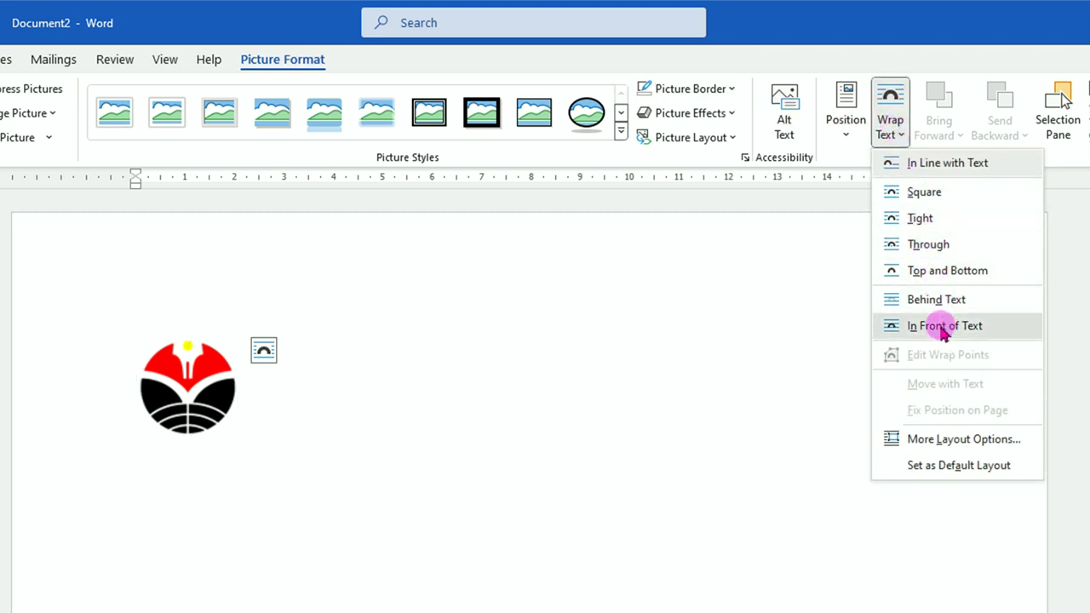
{"action": "left_click", "coordinate": [944, 327]}
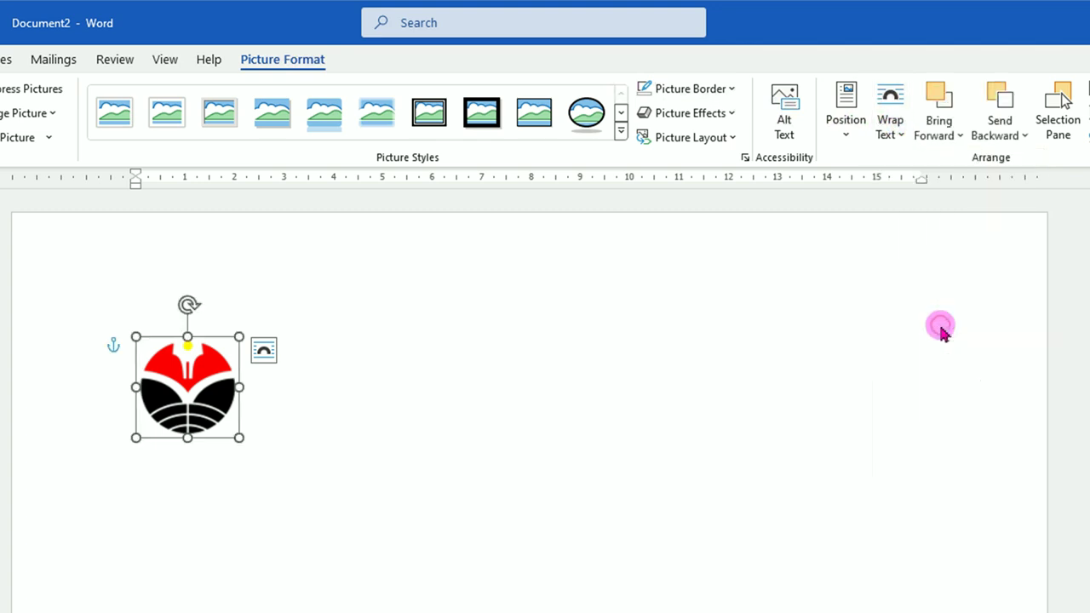
Step: Copy the logo and return to the Document1 cover document
{"action": "right_click", "coordinate": [193, 372]}
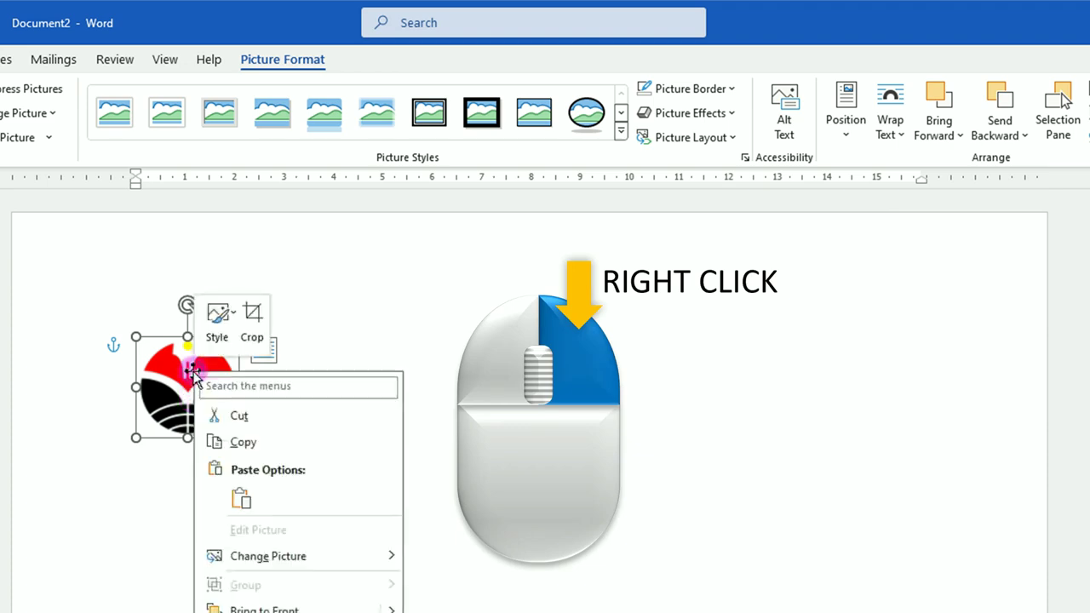
{"action": "left_click", "coordinate": [256, 444]}
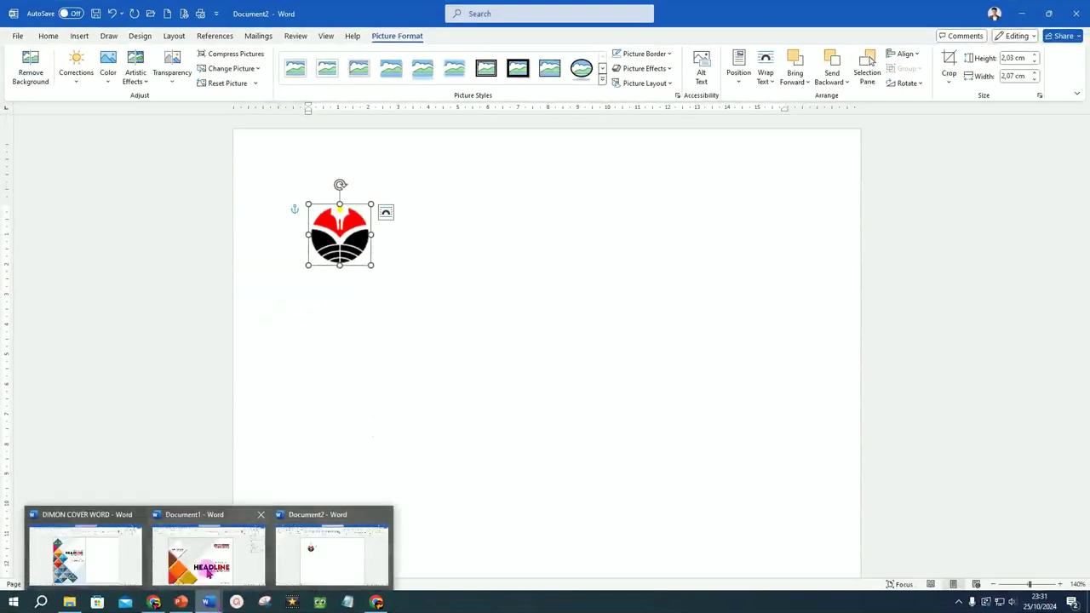
{"action": "mouse_move", "coordinate": [207, 602]}
{"action": "left_click", "coordinate": [204, 558]}
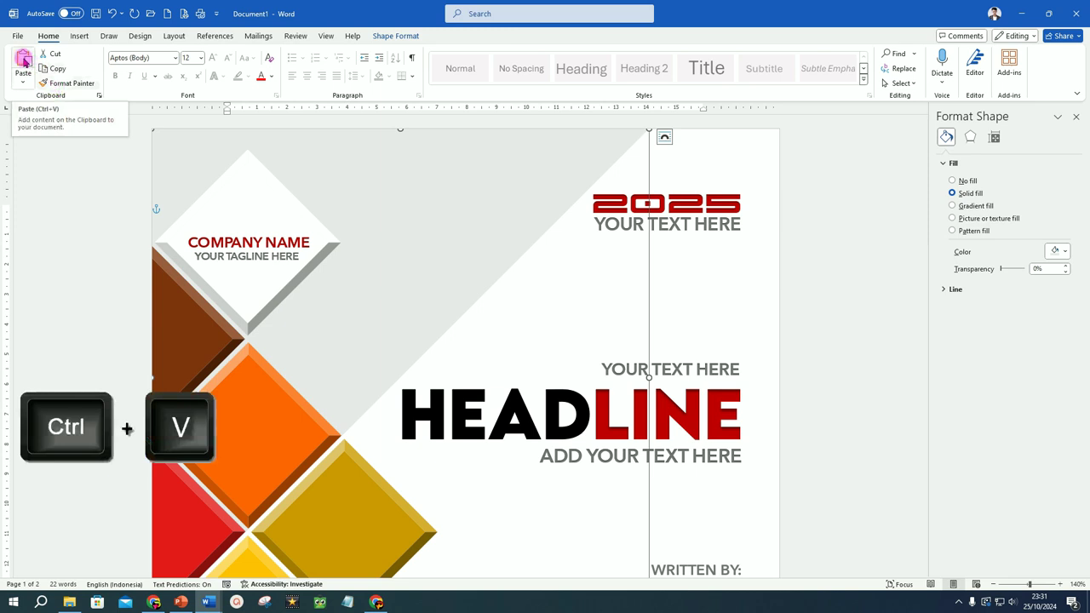
Step: Paste the UPI logo above COMPANY NAME and shrink it to fit the white top diamond
{"action": "left_click", "coordinate": [23, 61]}
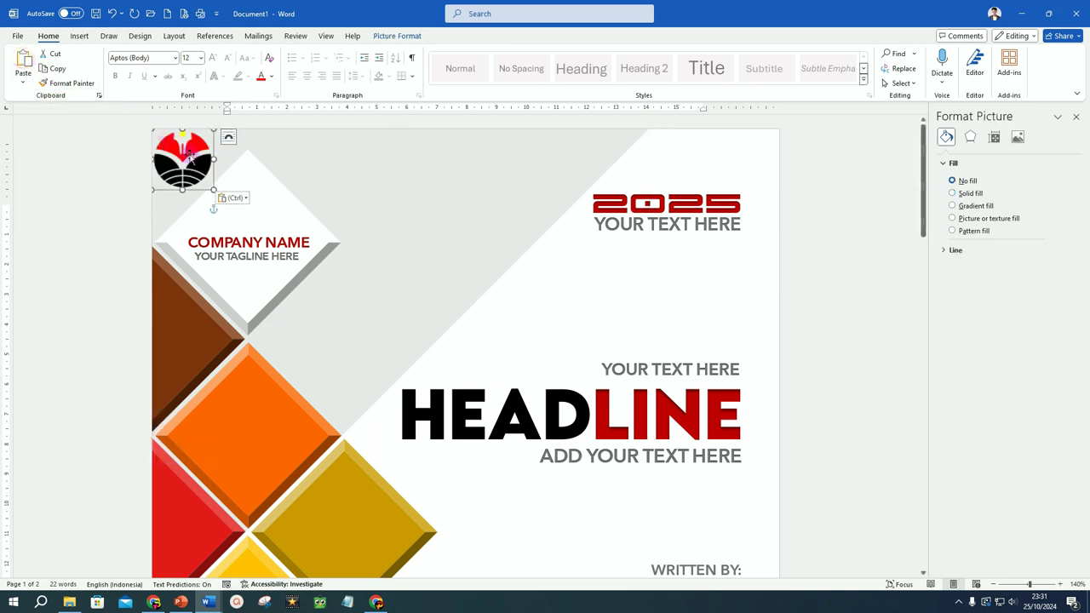
{"action": "left_click_drag", "start_coordinate": [182, 156], "coordinate": [241, 195]}
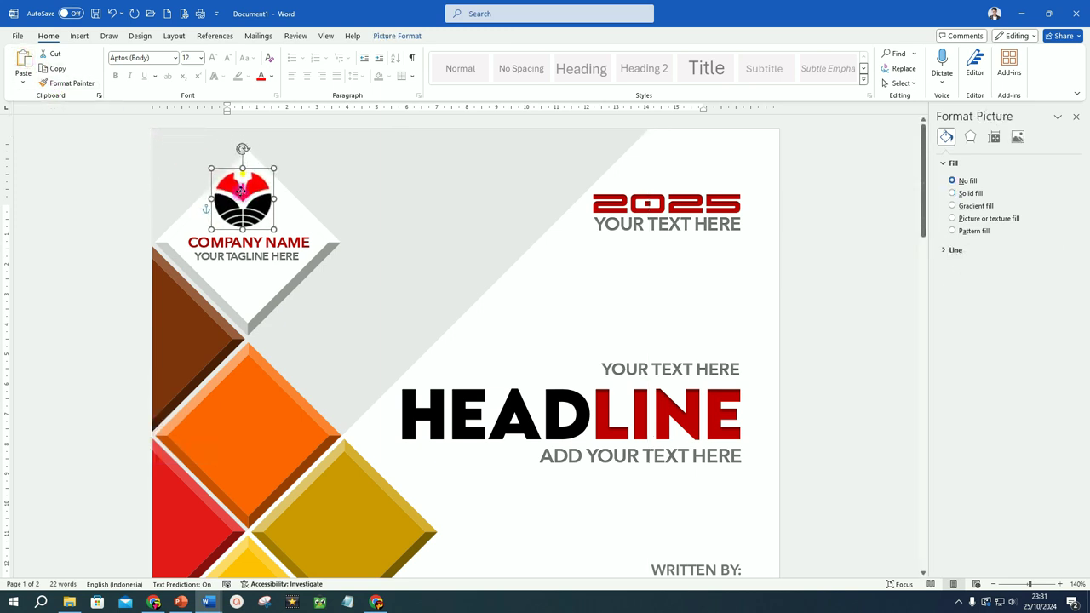
{"action": "left_click_drag", "start_coordinate": [273, 229], "coordinate": [247, 207]}
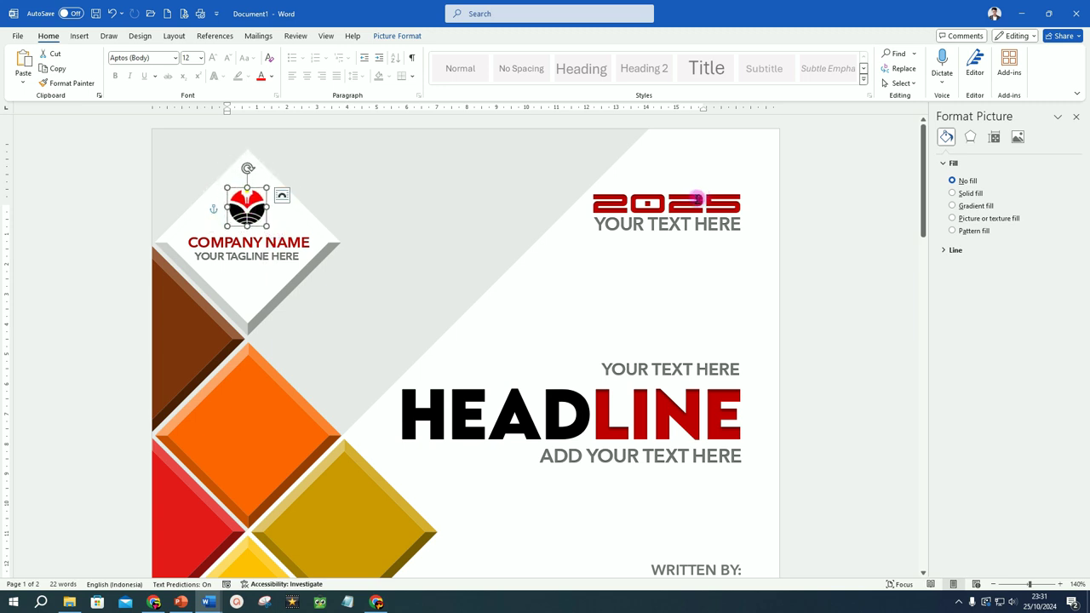
Step: Duplicate the top-right 2025 text box and move the copy onto the red diamond
{"action": "left_click", "coordinate": [694, 199]}
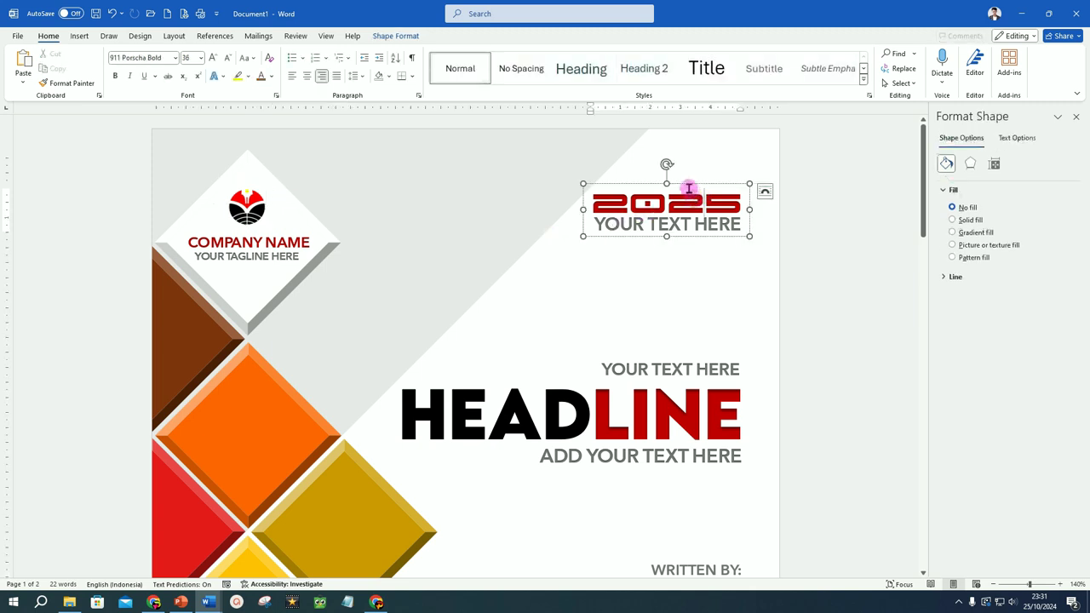
{"action": "left_click", "coordinate": [687, 184]}
{"action": "key", "text": "ctrl+d"}
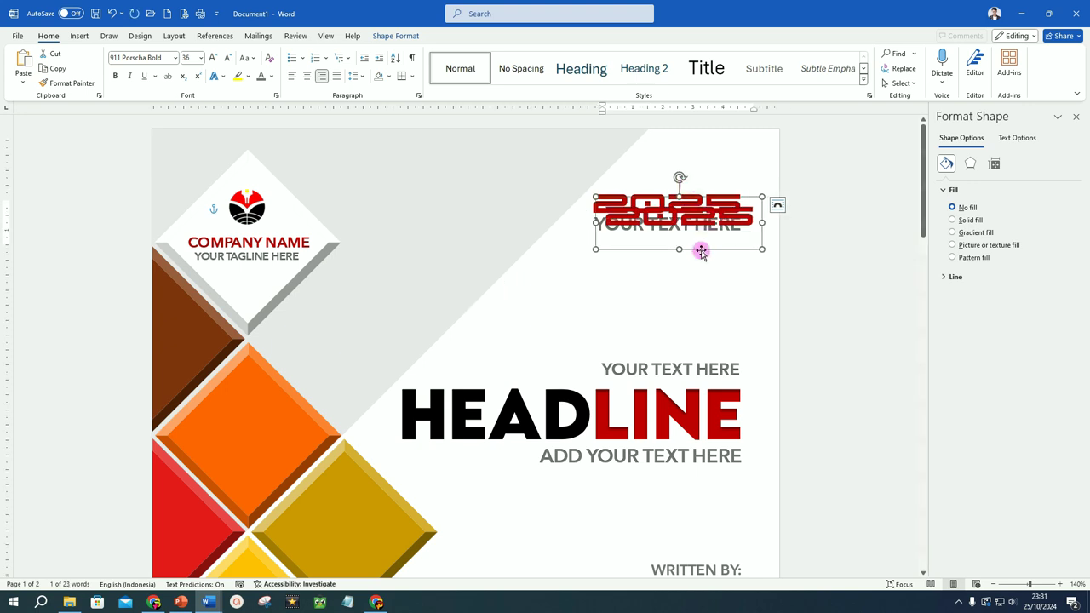
{"action": "left_click_drag", "start_coordinate": [700, 249], "coordinate": [647, 493]}
{"action": "scroll", "coordinate": [652, 455], "scroll_direction": "down", "scroll_amount": 2}
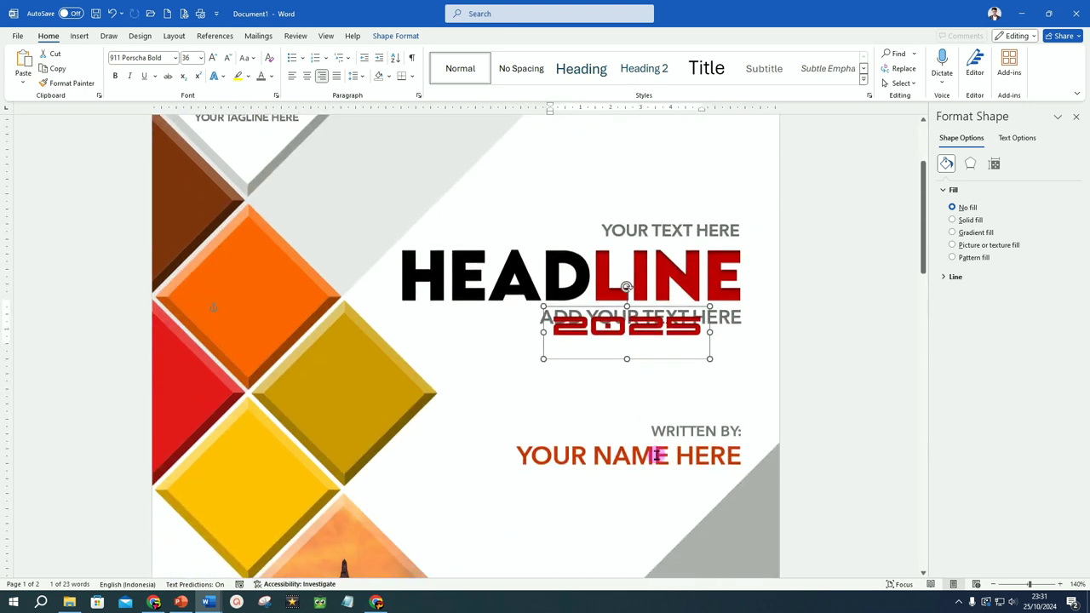
{"action": "scroll", "coordinate": [664, 335], "scroll_direction": "down", "scroll_amount": 4}
{"action": "left_click_drag", "start_coordinate": [660, 238], "coordinate": [642, 499]}
{"action": "scroll", "coordinate": [647, 497], "scroll_direction": "down", "scroll_amount": 3}
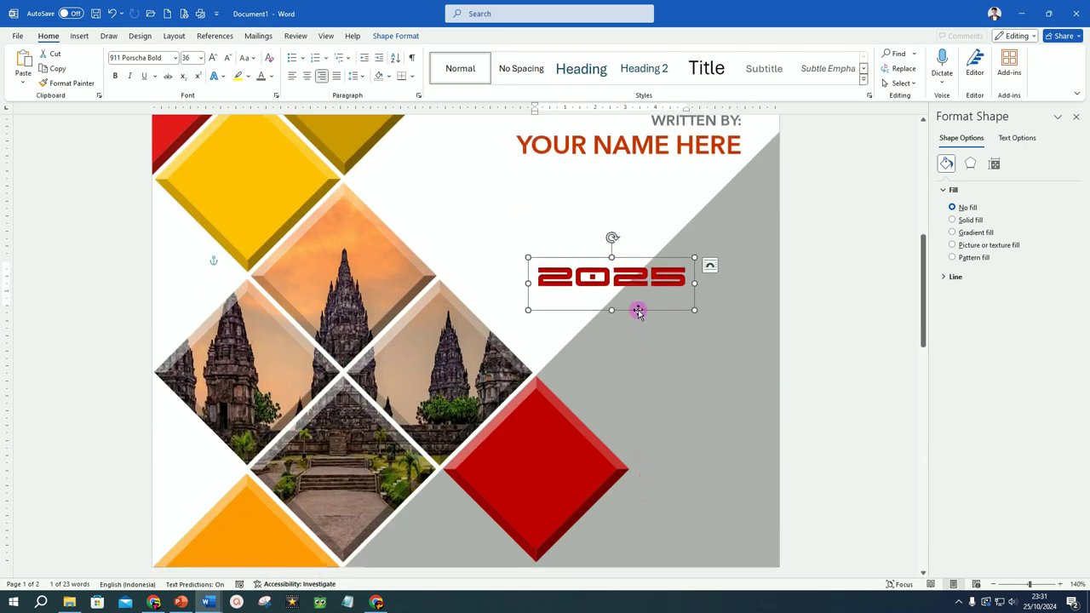
{"action": "left_click_drag", "start_coordinate": [638, 310], "coordinate": [558, 500]}
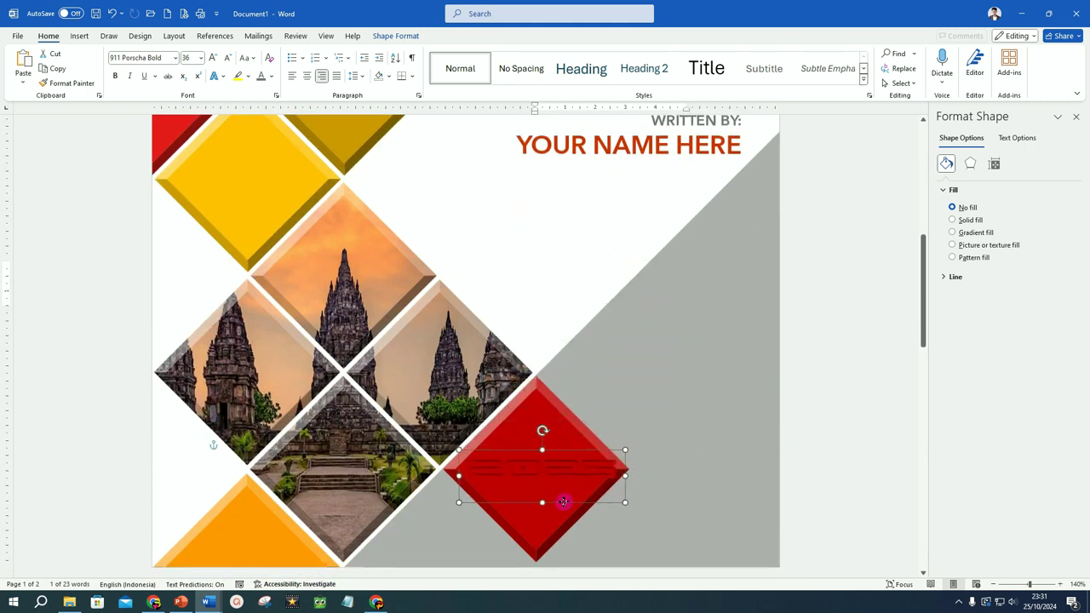
Step: Make the 2025 copy white, reduce its font size, and centre it on the red diamond
{"action": "left_click", "coordinate": [271, 76]}
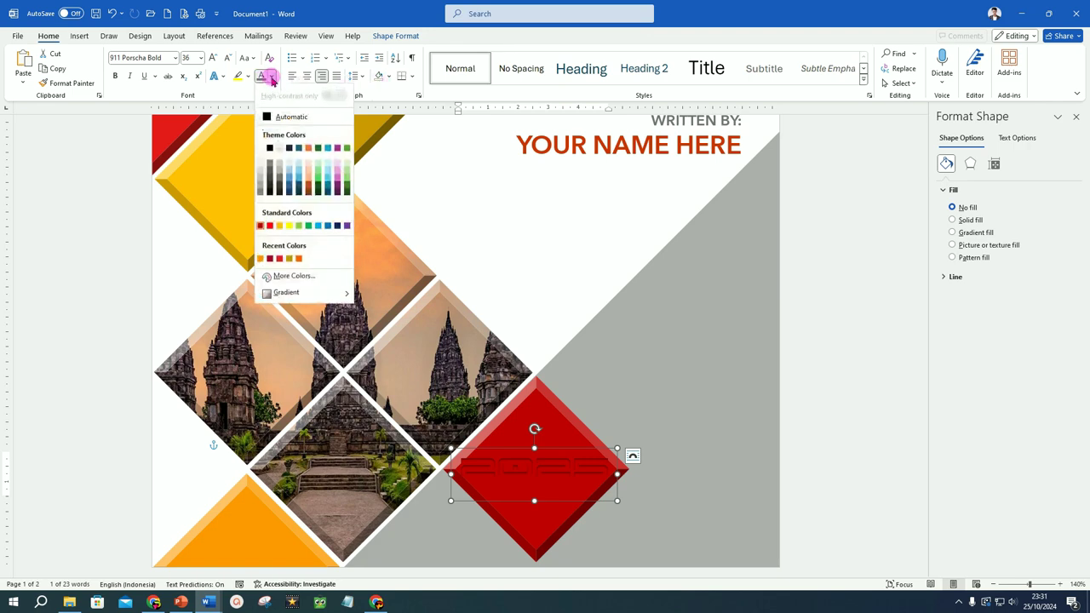
{"action": "left_click", "coordinate": [260, 150]}
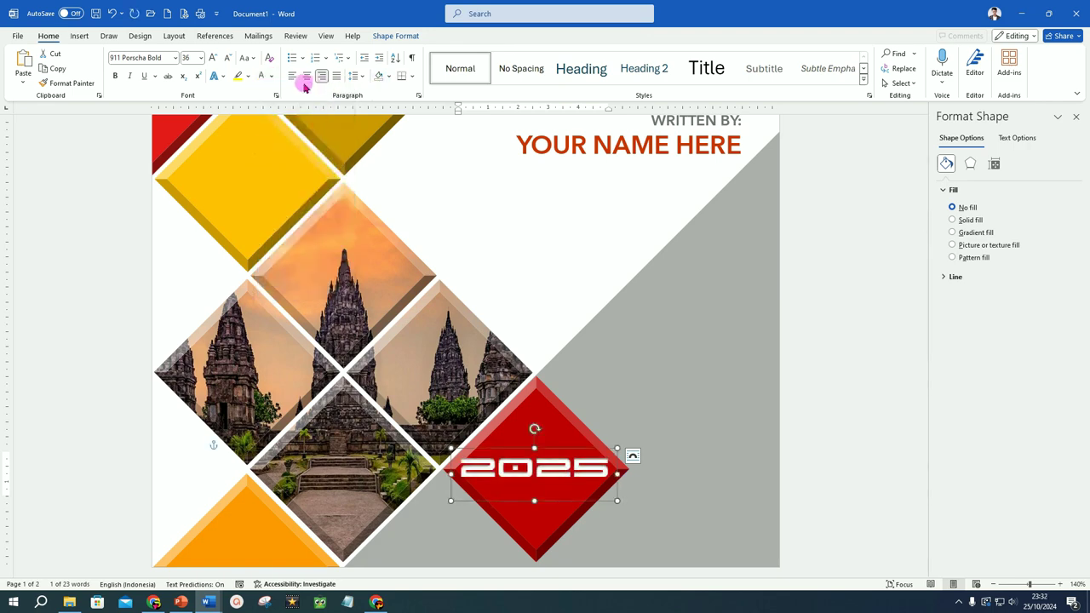
{"action": "left_click", "coordinate": [229, 58]}
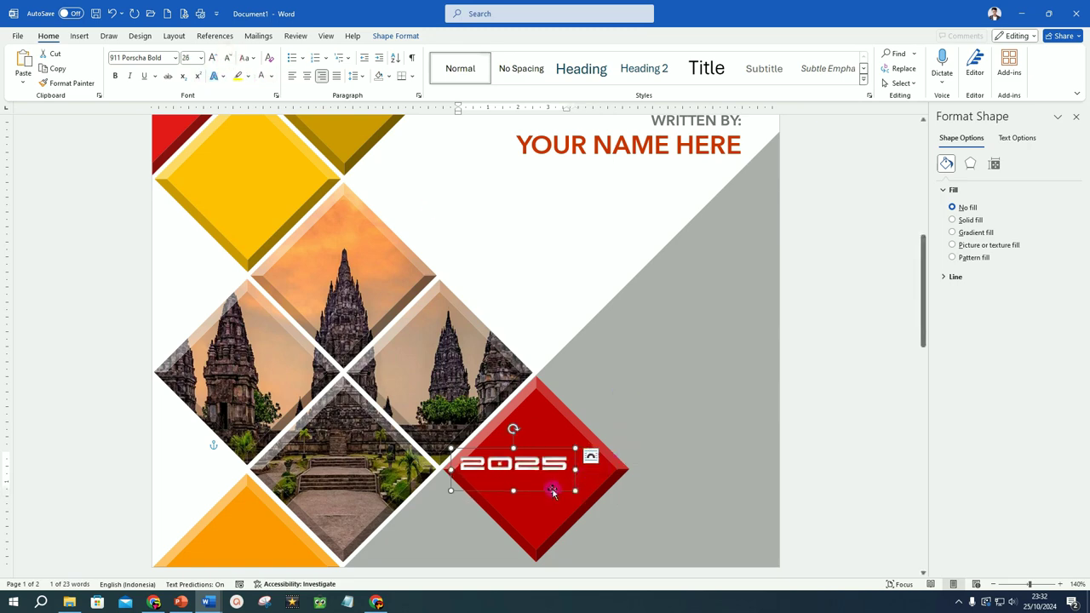
{"action": "left_click_drag", "start_coordinate": [552, 493], "coordinate": [574, 495]}
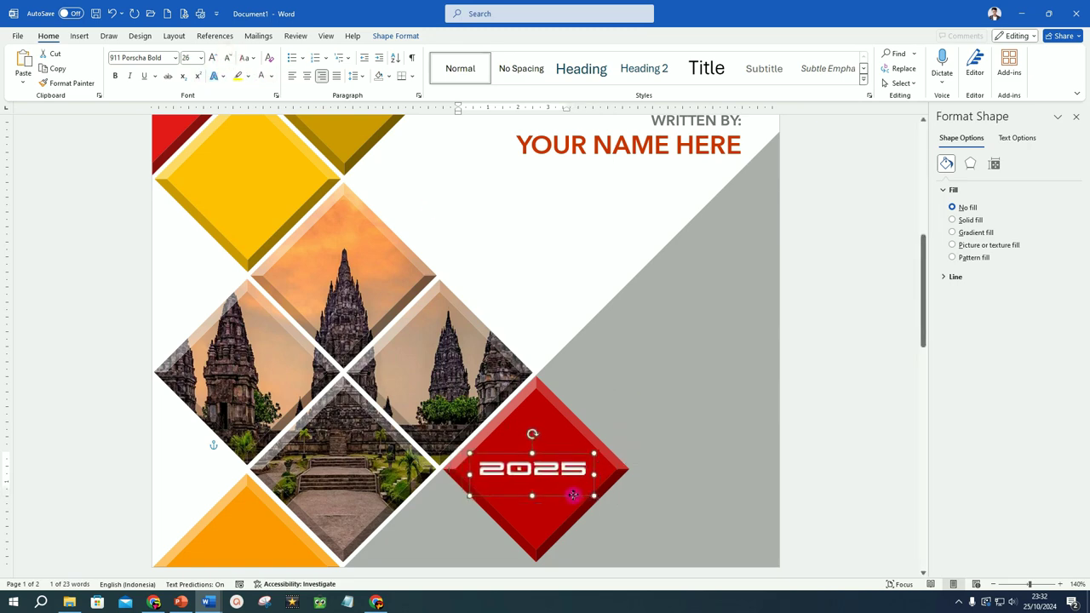
{"action": "left_click", "coordinate": [726, 415], "text": "shift"}
{"action": "scroll", "coordinate": [638, 324], "scroll_direction": "down", "scroll_amount": 1, "text": "ctrl"}
{"action": "scroll", "coordinate": [638, 324], "scroll_direction": "down", "scroll_amount": 3, "text": "ctrl"}
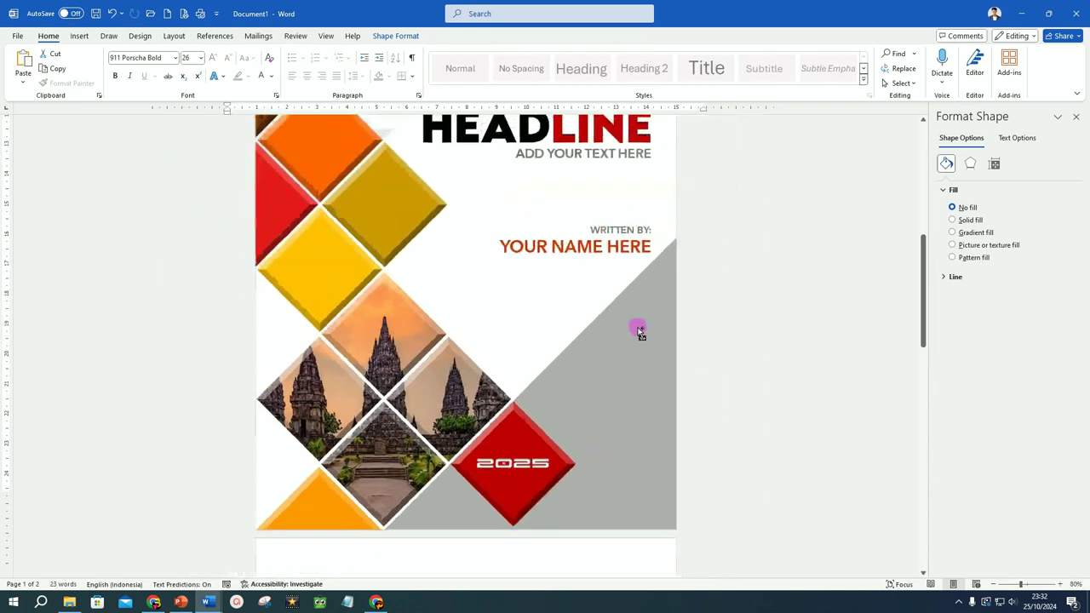
Step: Show the finished cover with logo, HEADLINE and both 2025 labels in View > Focus mode
{"action": "scroll", "coordinate": [638, 324], "scroll_direction": "down", "scroll_amount": 3, "text": "ctrl"}
{"action": "left_click", "coordinate": [454, 310]}
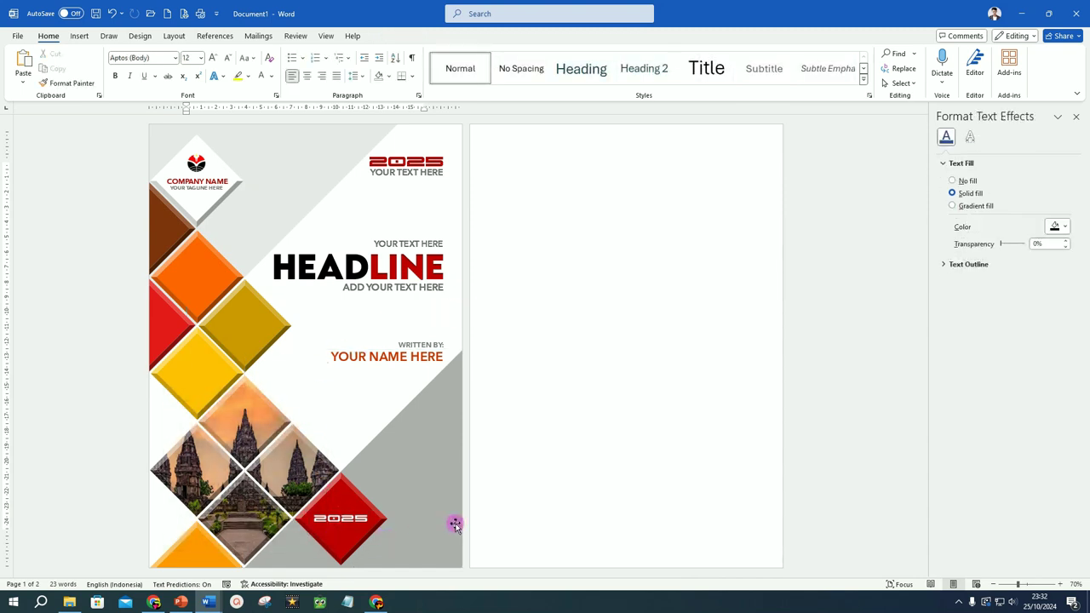
{"action": "left_click", "coordinate": [327, 36]}
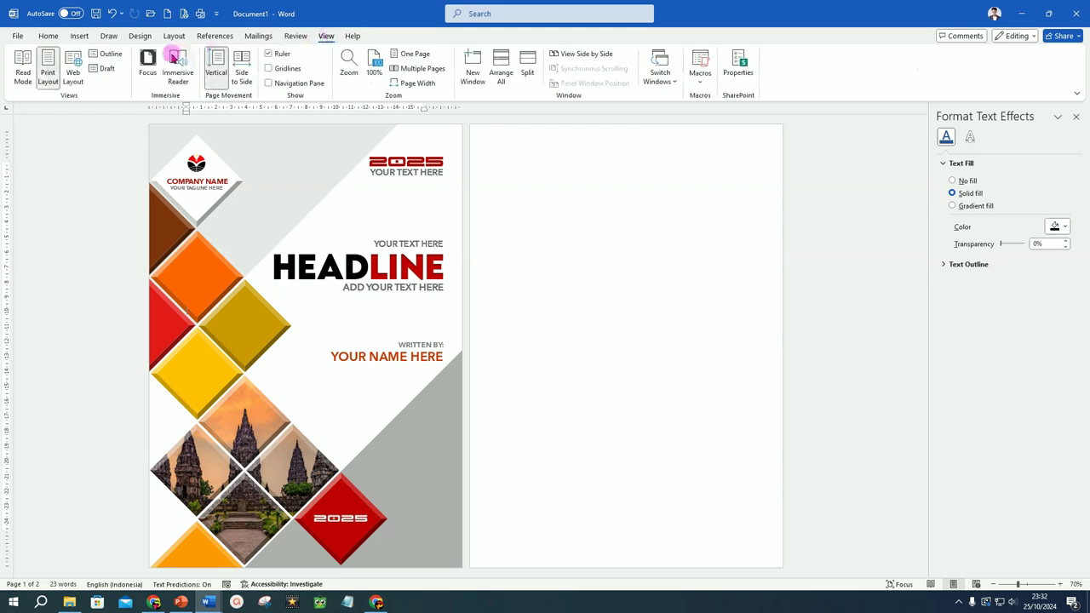
{"action": "left_click", "coordinate": [147, 62]}
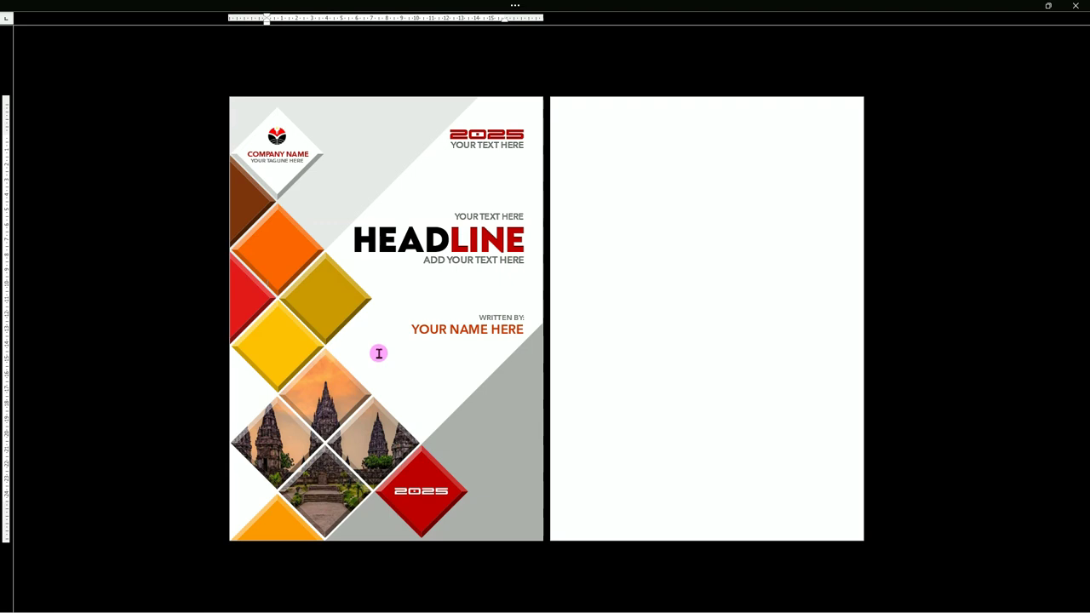
{"action": "scroll", "coordinate": [379, 354], "scroll_direction": "up", "scroll_amount": 2}
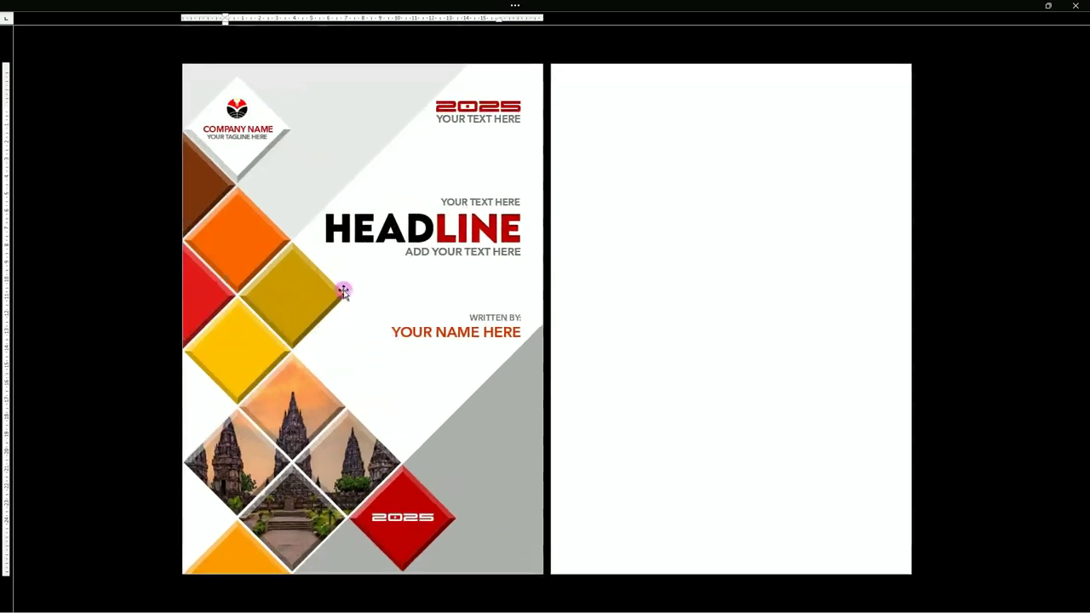